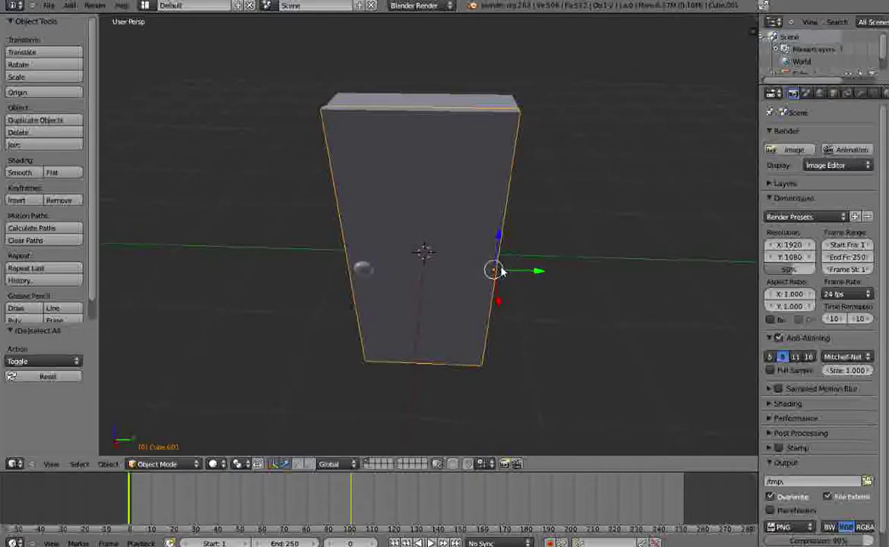
# Step: Examine the door and its frame from several angles, comparing the perspective and orthographic views
pyautogui.press('a')
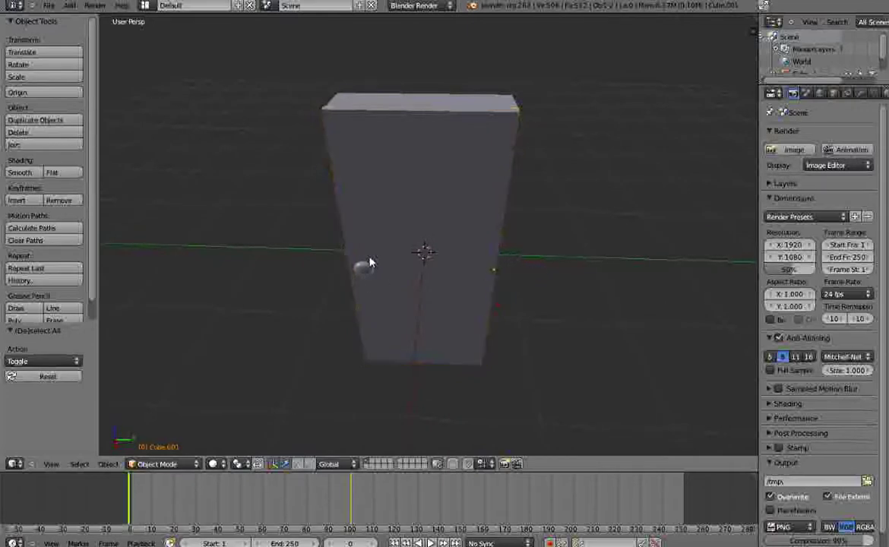
pyautogui.rightClick(456, 308)
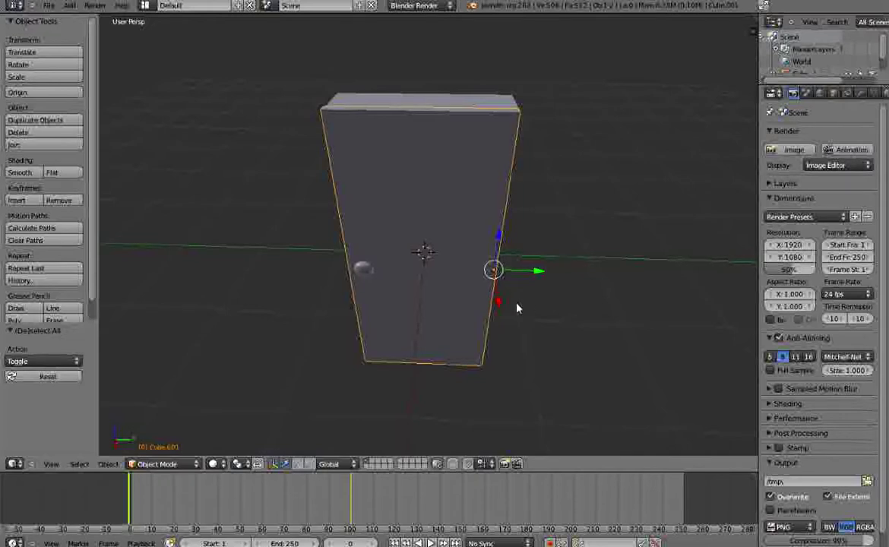
pyautogui.press('a')
pyautogui.moveTo(520, 304); pyautogui.dragTo(570, 301, button='middle')
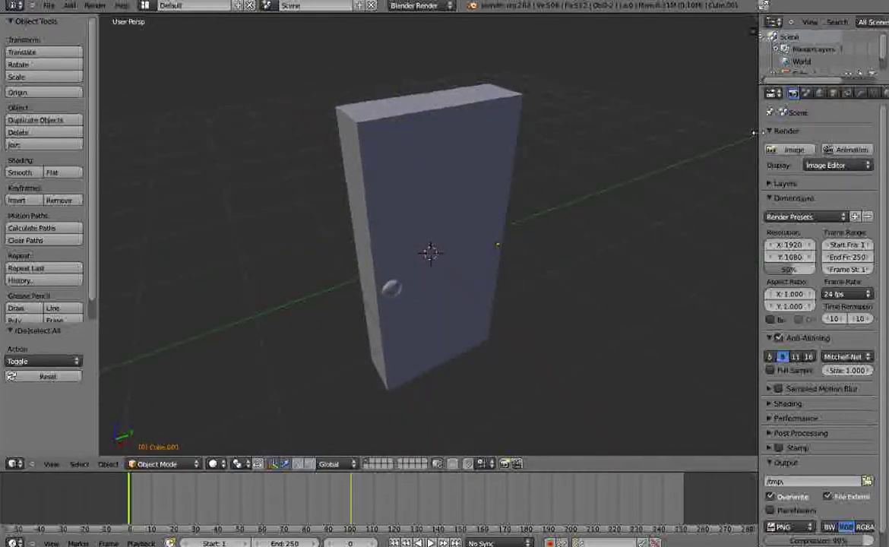
pyautogui.rightClick(466, 172)
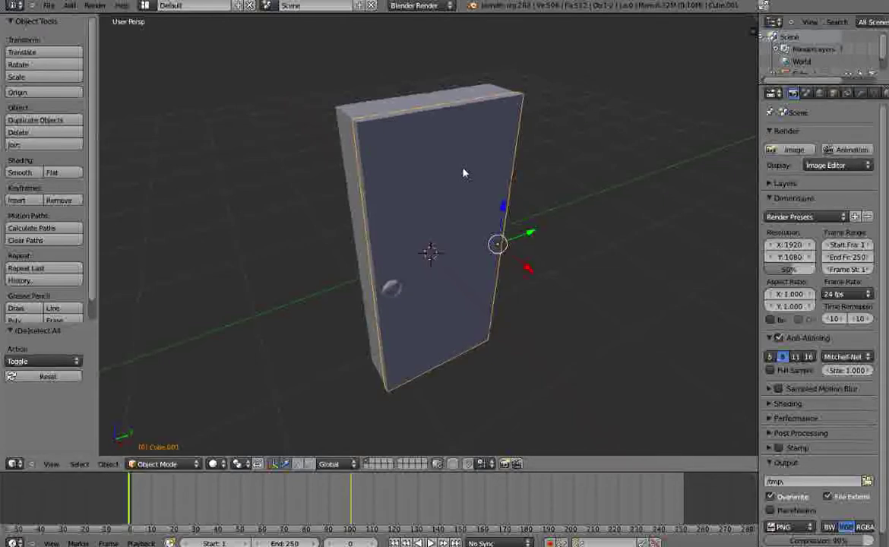
pyautogui.press('a')
pyautogui.scroll(1, 467, 175)
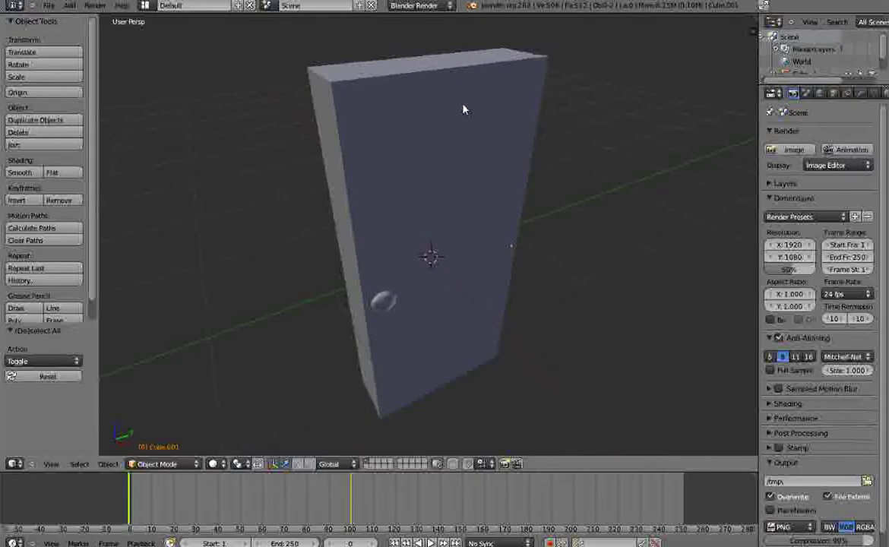
pyautogui.moveTo(468, 205)
pyautogui.mouseDown(button='middle')
pyautogui.moveTo(460, 214)
pyautogui.moveTo(478, 202)
pyautogui.mouseUp(button='middle')
pyautogui.scroll(-2, 462, 206)
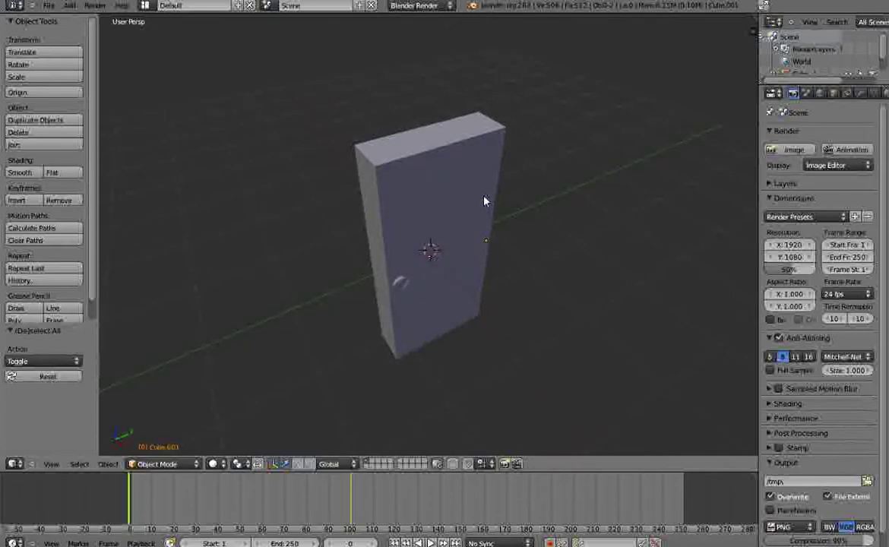
pyautogui.moveTo(477, 199); pyautogui.dragTo(481, 188, button='middle')
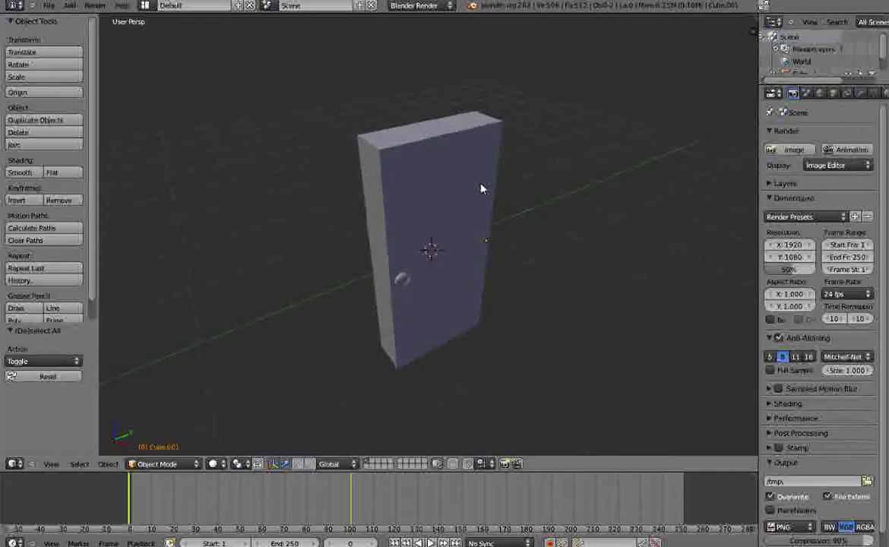
pyautogui.scroll(3, 481, 188)
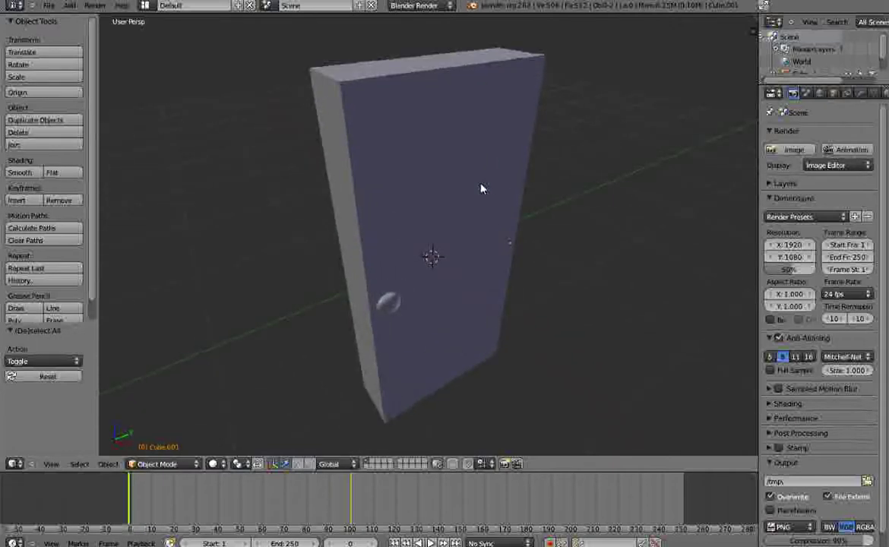
pyautogui.press('KP_5')
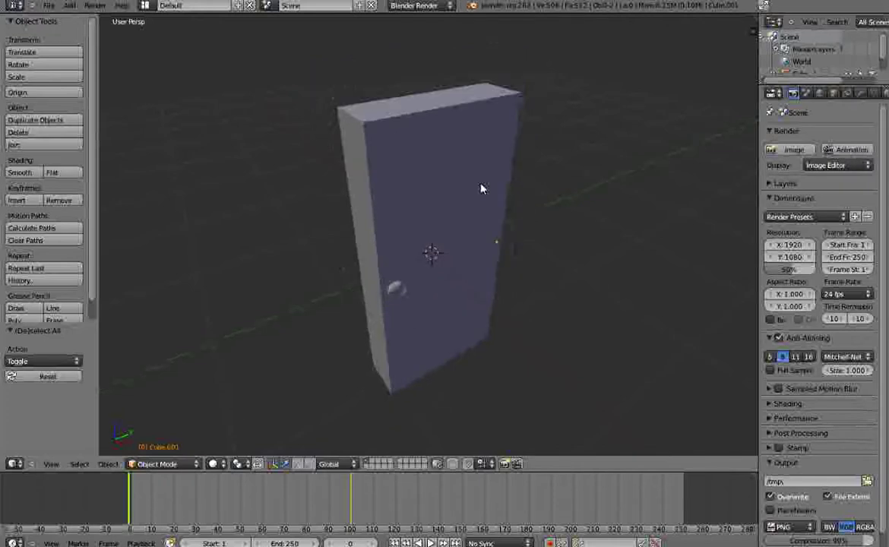
pyautogui.press('KP_5')
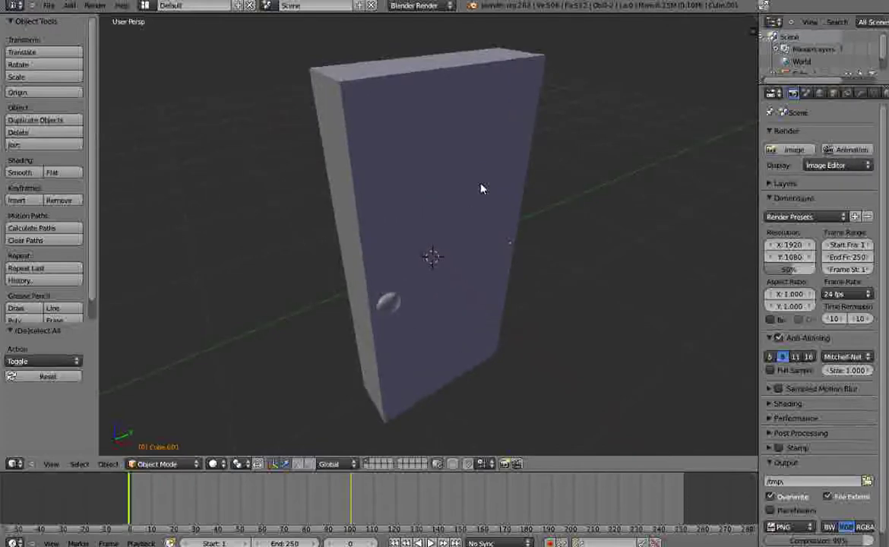
# Step: Widen the properties editor and add a new material to the door object
pyautogui.rightClick(447, 143)
pyautogui.moveTo(449, 143); pyautogui.dragTo(571, 191, button='middle')
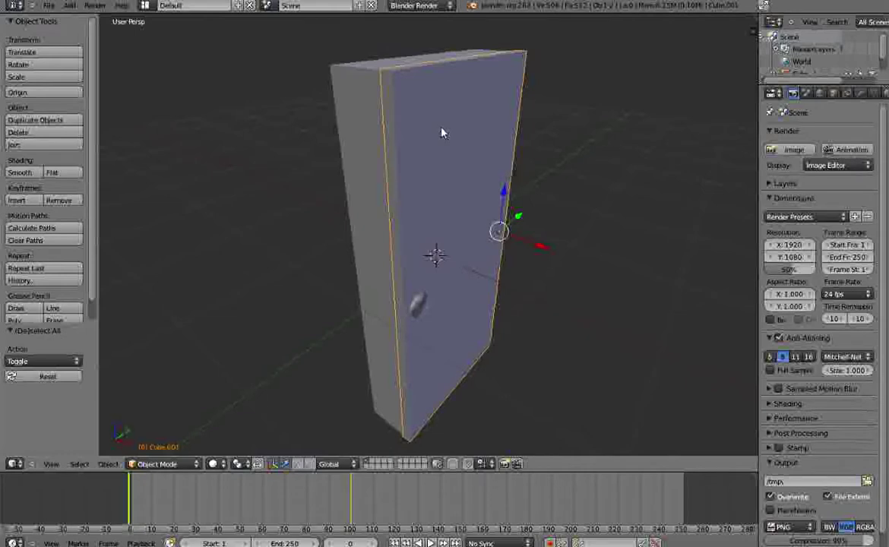
pyautogui.moveTo(443, 133); pyautogui.dragTo(453, 142, button='middle')
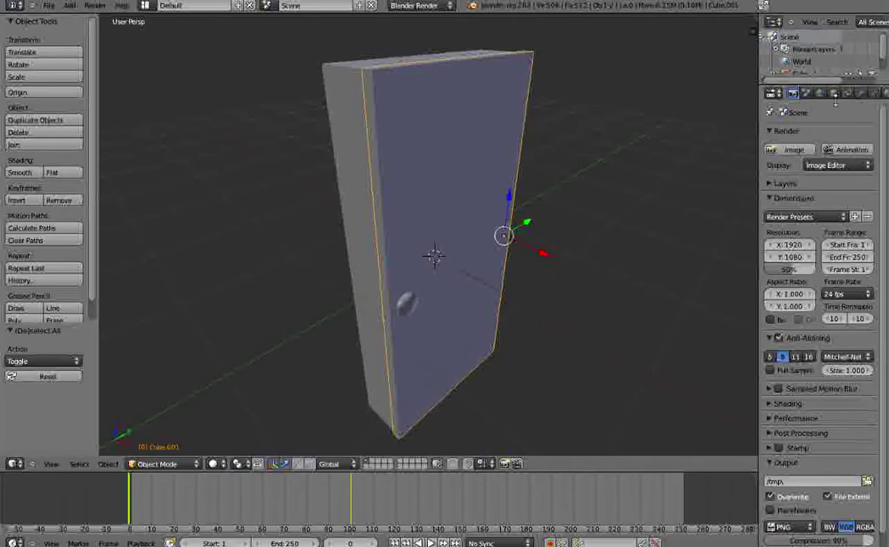
pyautogui.moveTo(758, 125); pyautogui.dragTo(700, 127)
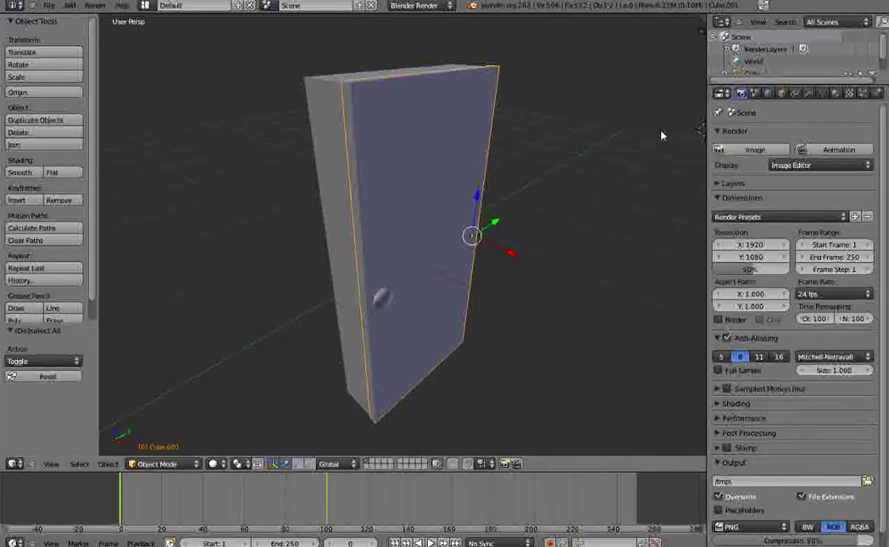
pyautogui.click(613, 123)
pyautogui.hotkey('shift', 'c')
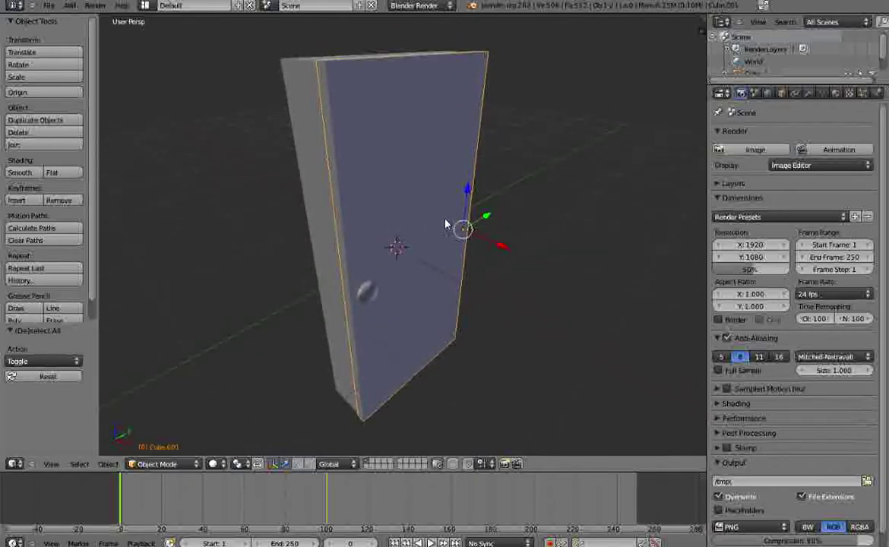
pyautogui.click(836, 93)
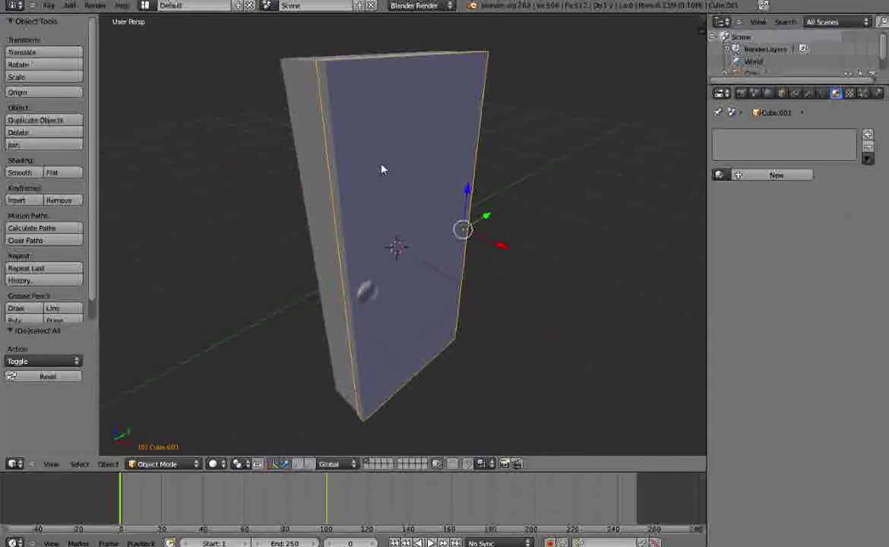
pyautogui.click(777, 176)
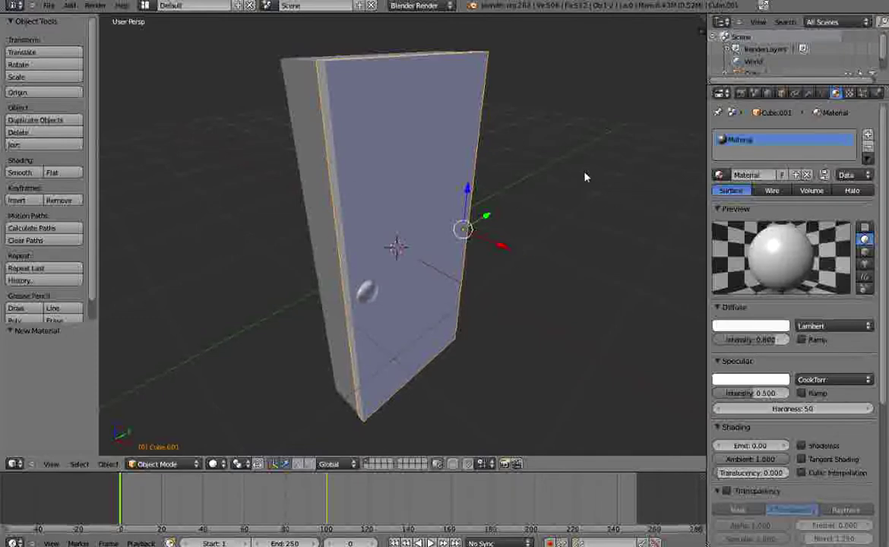
# Step: Set the door material's diffuse colour to dark orange-brown and its specular colour to pale cream
pyautogui.moveTo(549, 171); pyautogui.dragTo(547, 201, button='middle')
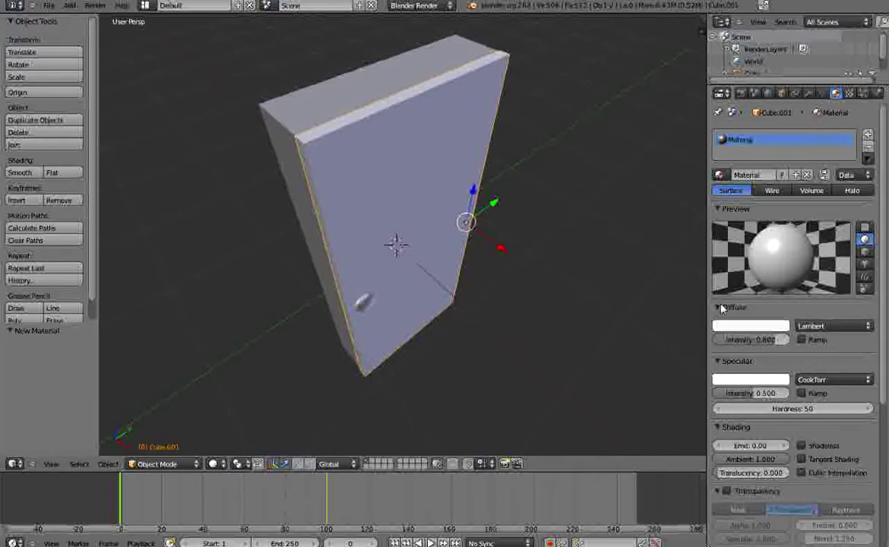
pyautogui.scroll(-3, 720, 342)
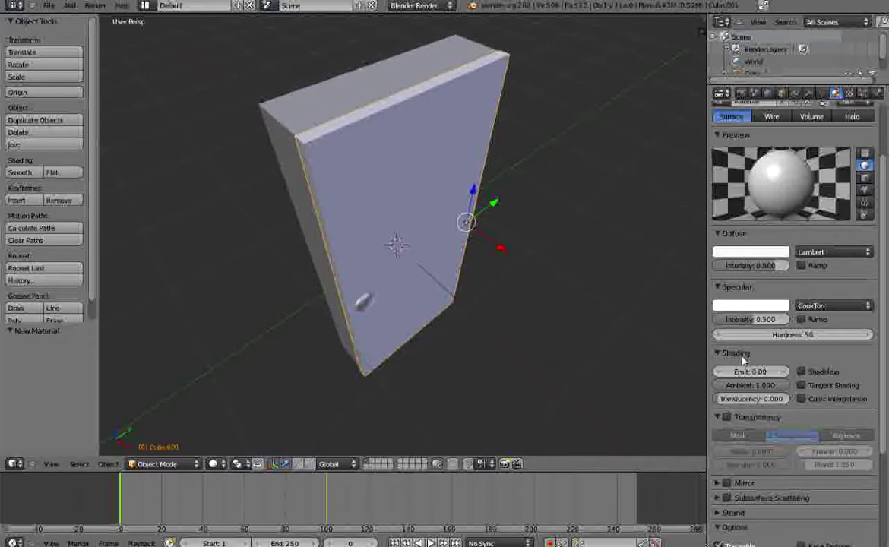
pyautogui.scroll(-4, 749, 349)
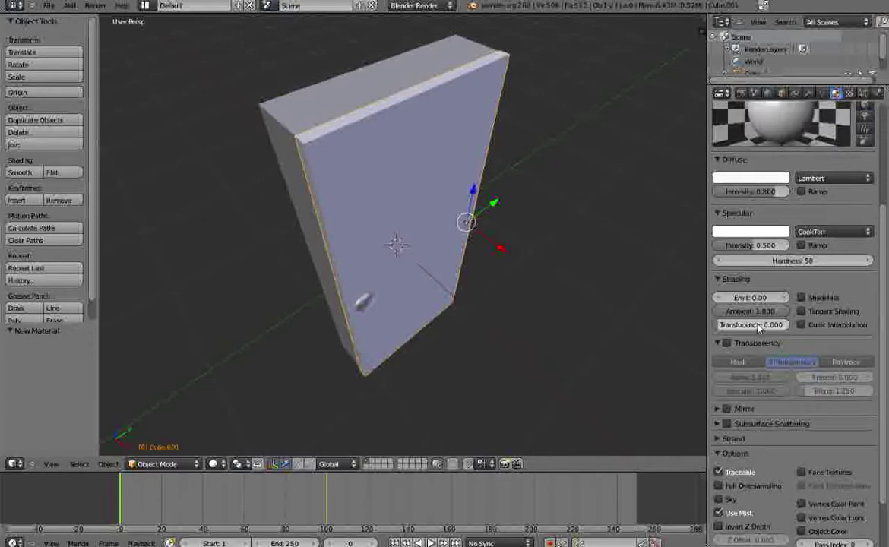
pyautogui.scroll(6, 757, 357)
pyautogui.scroll(1, 753, 341)
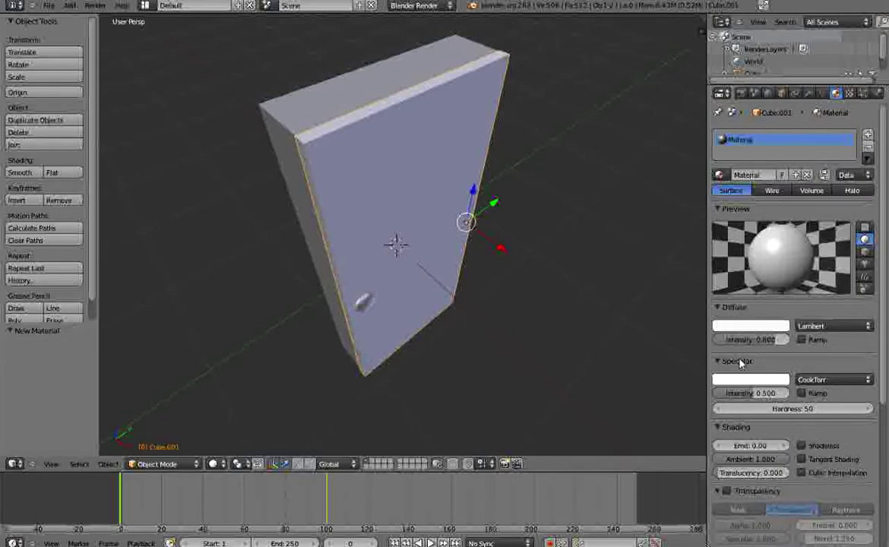
pyautogui.click(763, 325)
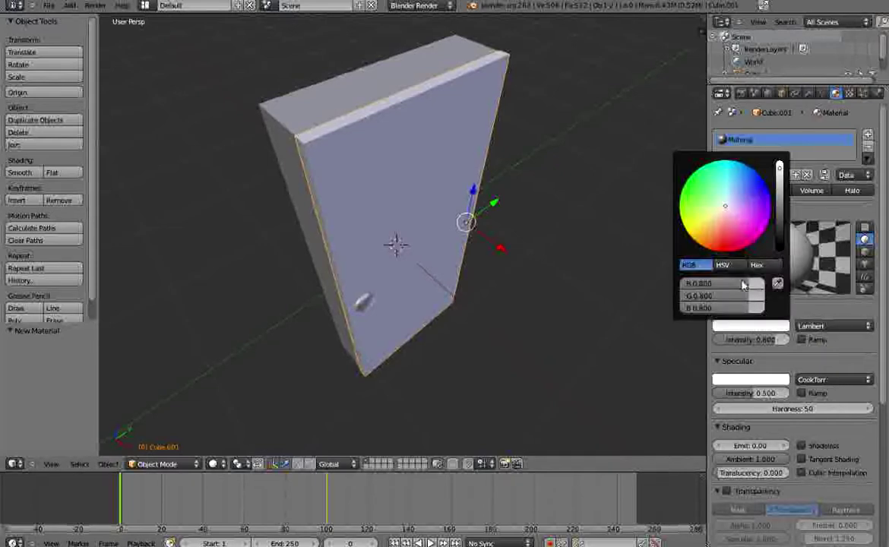
pyautogui.click(750, 325)
pyautogui.click(749, 325)
pyautogui.moveTo(725, 211); pyautogui.dragTo(695, 259)
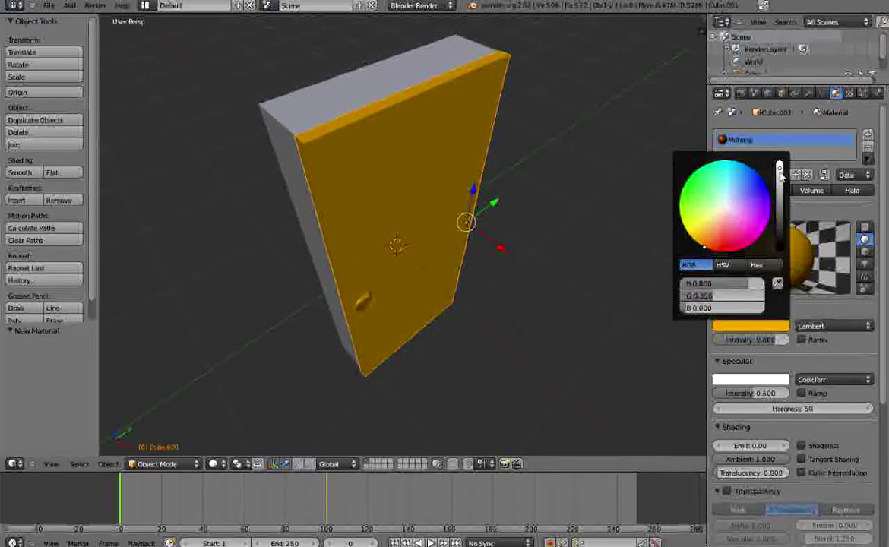
pyautogui.moveTo(780, 176); pyautogui.dragTo(779, 221)
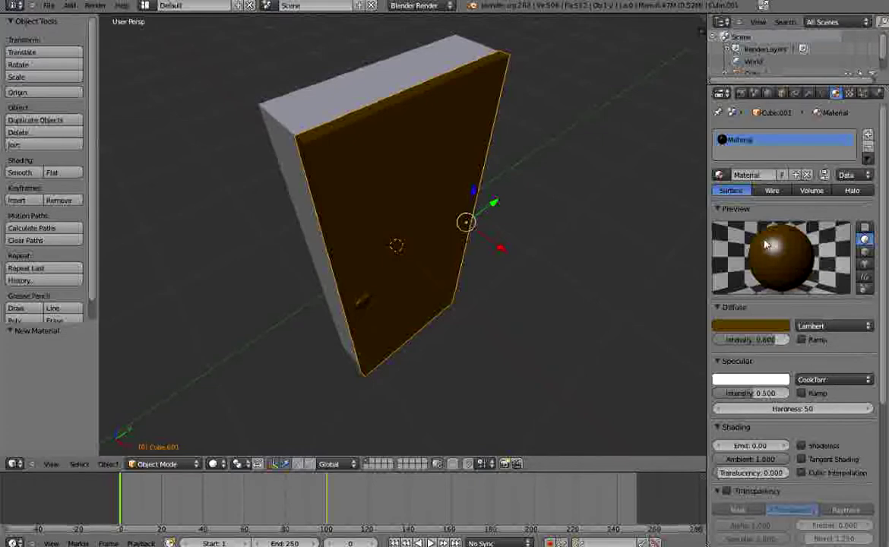
pyautogui.click(718, 379)
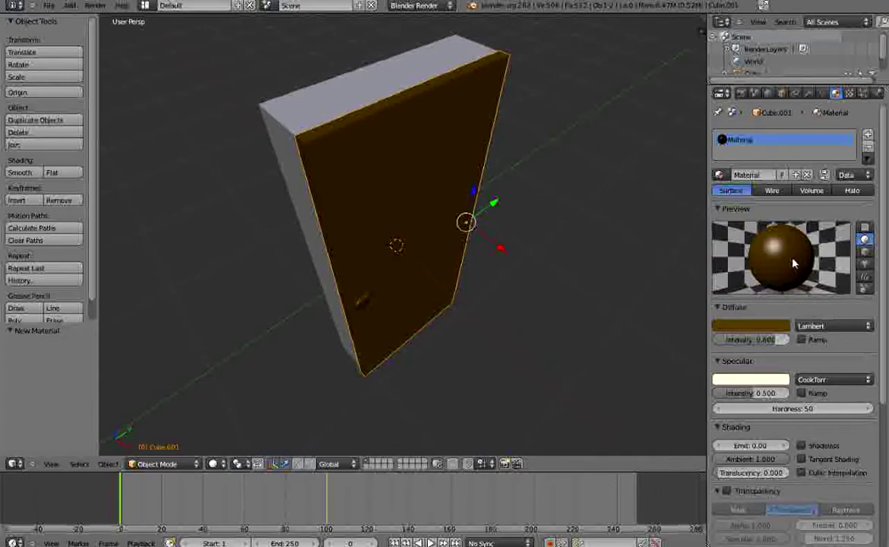
# Step: Try the flat and cube material previews, and settle on the monkey head preview
pyautogui.click(733, 211)
pyautogui.click(863, 230)
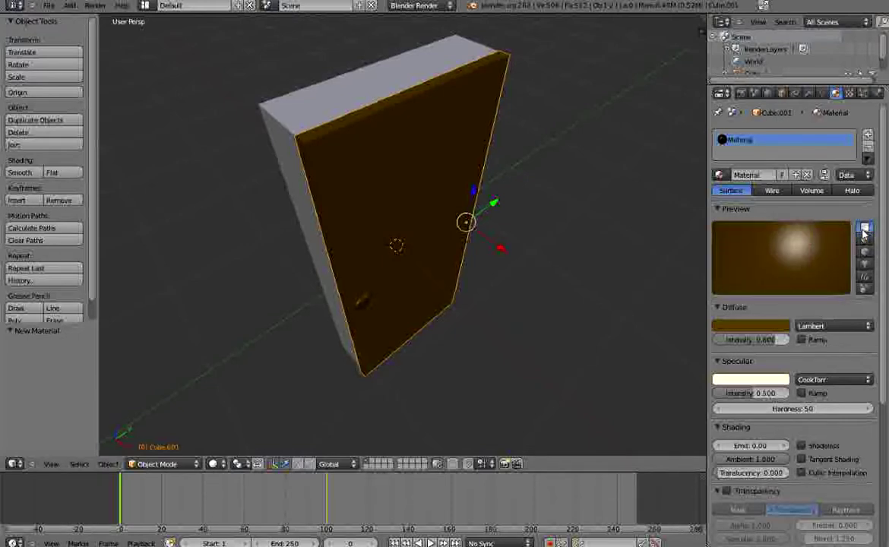
pyautogui.click(865, 253)
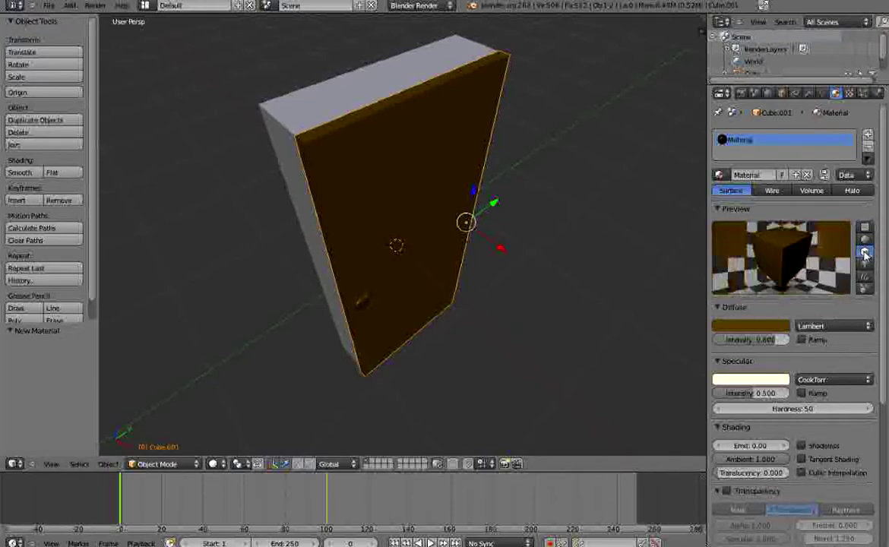
pyautogui.click(864, 264)
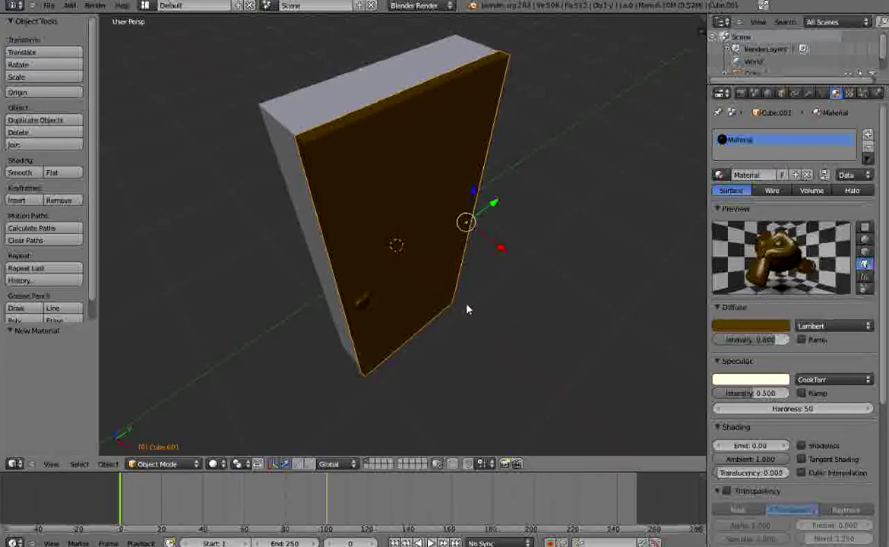
# Step: Set the door material's diffuse intensity to 1.000 and its specular intensity to 0.410
pyautogui.moveTo(455, 316); pyautogui.dragTo(370, 205, button='middle')
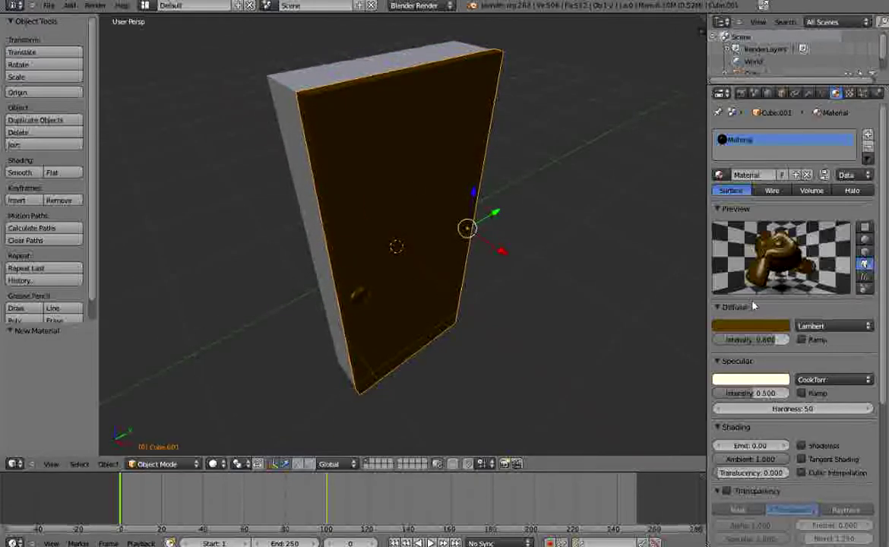
pyautogui.scroll(-6, 760, 326)
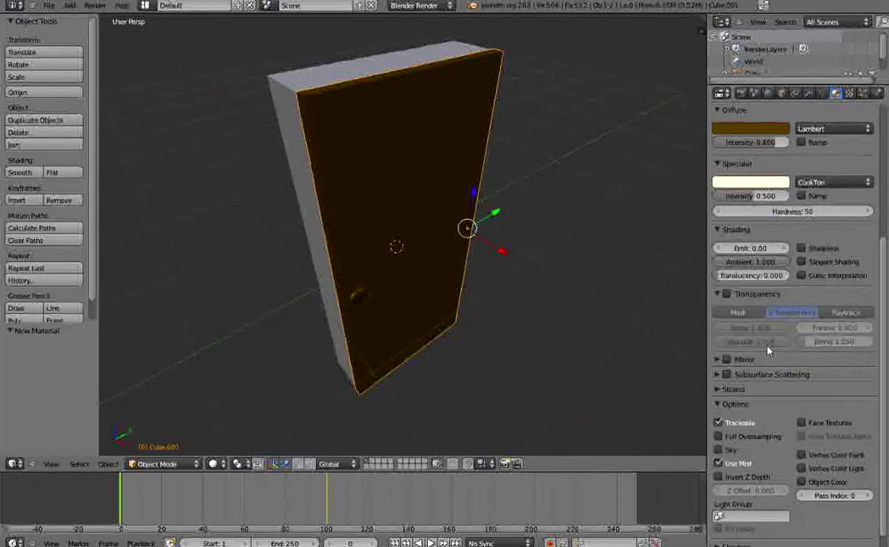
pyautogui.scroll(-1, 768, 350)
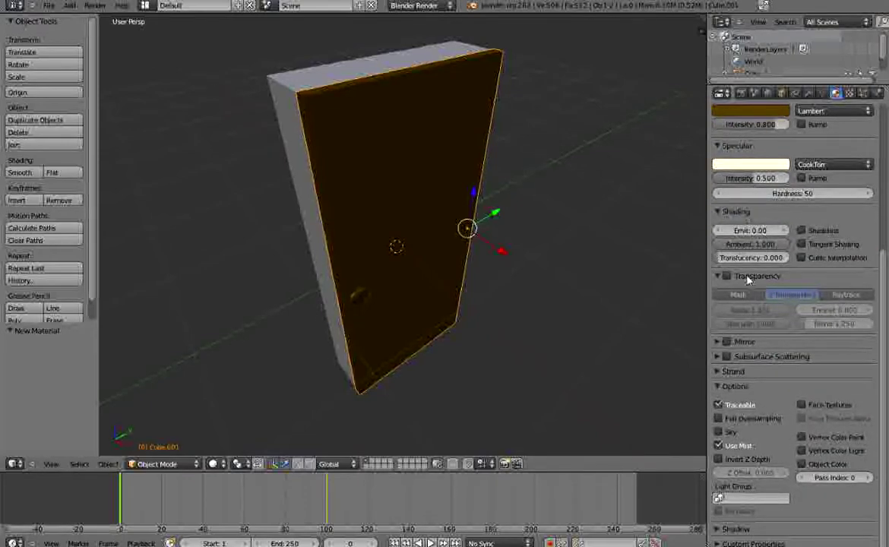
pyautogui.scroll(7, 752, 426)
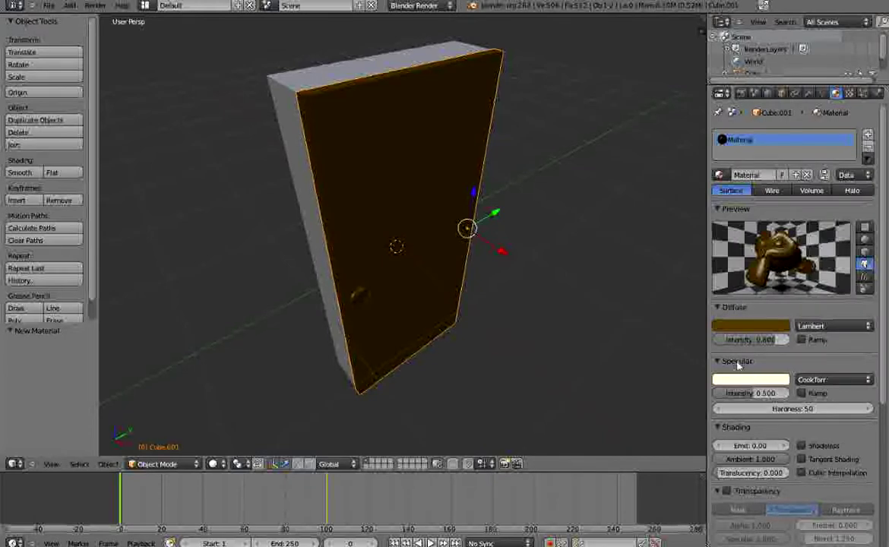
pyautogui.moveTo(752, 346); pyautogui.dragTo(787, 346)
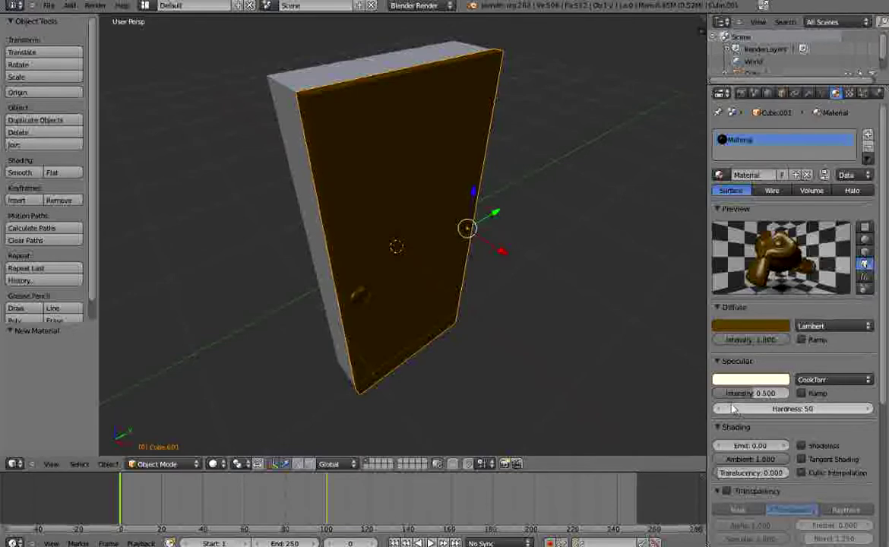
pyautogui.scroll(-3, 743, 372)
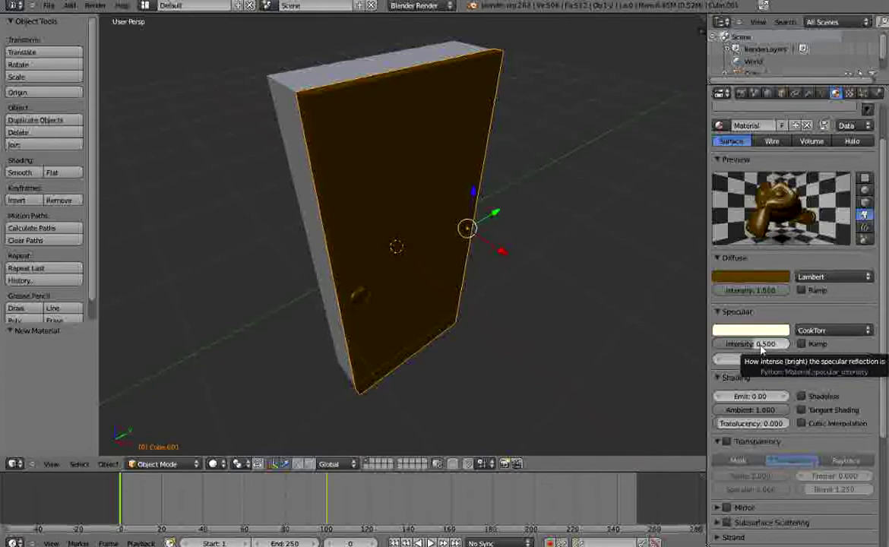
pyautogui.moveTo(755, 347)
pyautogui.mouseDown()
pyautogui.moveTo(775, 345)
pyautogui.moveTo(741, 346)
pyautogui.moveTo(748, 345)
pyautogui.mouseUp()
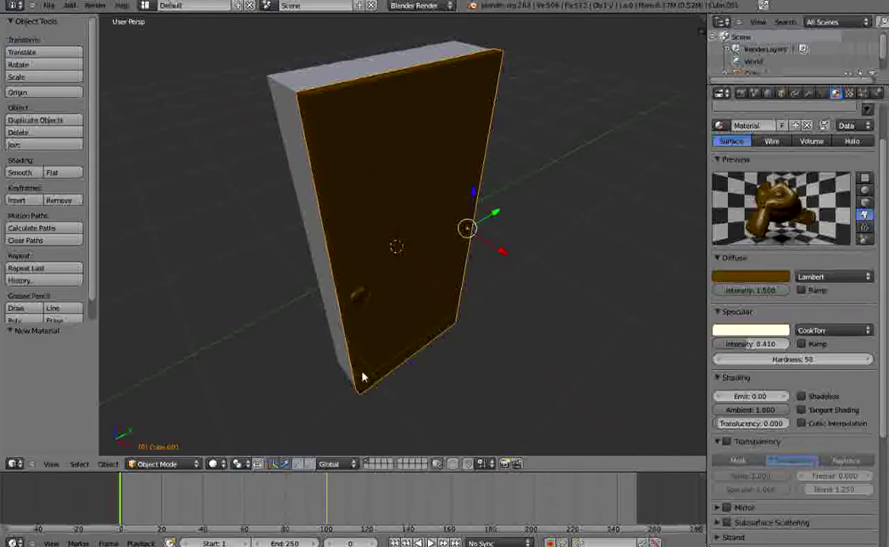
# Step: Try a specular hardness of 1 on the door material and check the highlight on the doorknob
pyautogui.moveTo(362, 378); pyautogui.dragTo(404, 222, button='middle')
pyautogui.scroll(3, 430, 240)
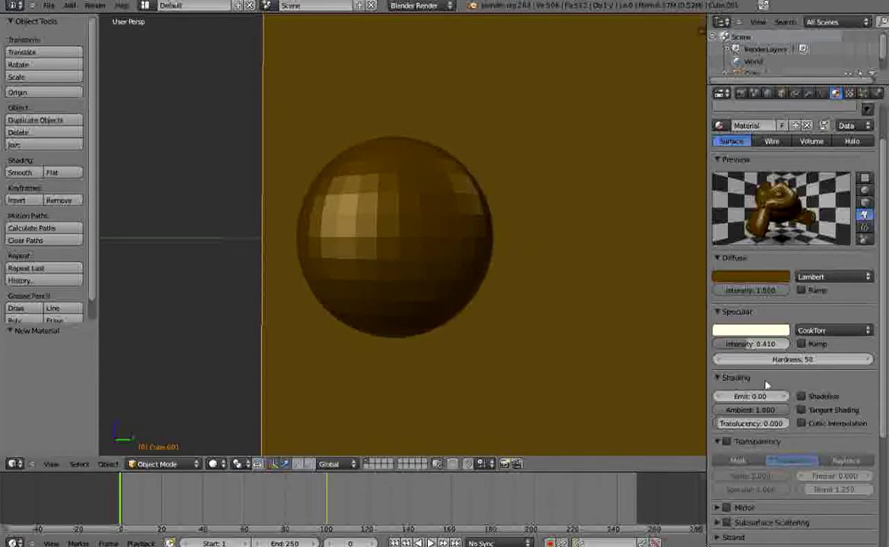
pyautogui.moveTo(781, 362); pyautogui.dragTo(587, 355)
pyautogui.moveTo(520, 332); pyautogui.dragTo(422, 260, button='middle')
pyautogui.scroll(8, 403, 287)
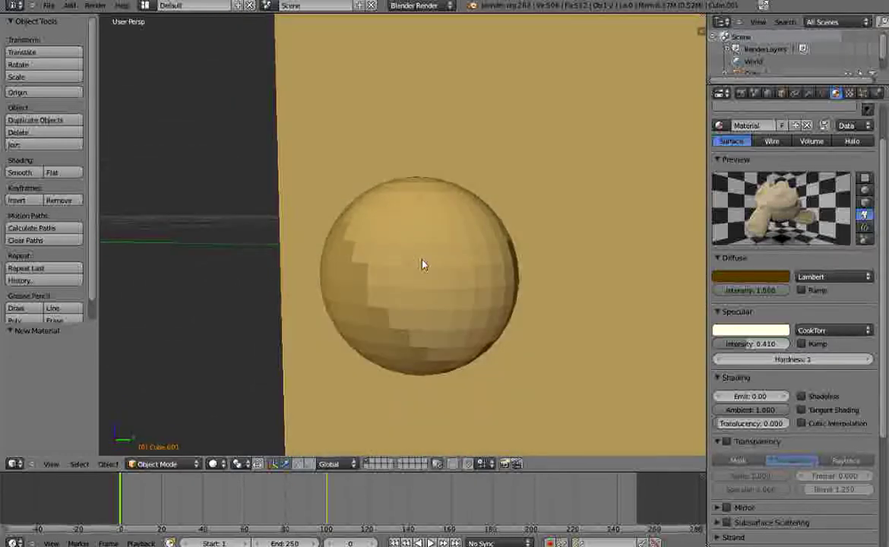
pyautogui.scroll(-2, 421, 259)
# Step: Try a specular hardness of 200 on the door material and view the whole door
pyautogui.click(781, 361)
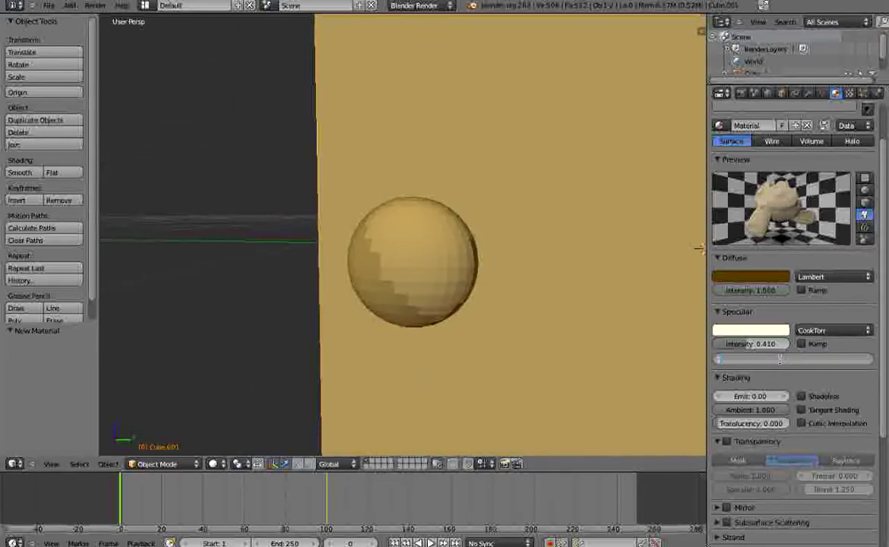
pyautogui.press('Return')
pyautogui.moveTo(558, 323)
pyautogui.mouseDown(button='middle')
pyautogui.moveTo(522, 310)
pyautogui.moveTo(487, 207)
pyautogui.moveTo(463, 192)
pyautogui.moveTo(399, 228)
pyautogui.moveTo(408, 277)
pyautogui.moveTo(498, 272)
pyautogui.moveTo(431, 185)
pyautogui.moveTo(454, 158)
pyautogui.moveTo(460, 211)
pyautogui.moveTo(440, 236)
pyautogui.moveTo(435, 228)
pyautogui.moveTo(490, 266)
pyautogui.moveTo(461, 236)
pyautogui.moveTo(526, 274)
pyautogui.moveTo(548, 331)
pyautogui.mouseUp(button='middle')
pyautogui.scroll(-5, 435, 228)
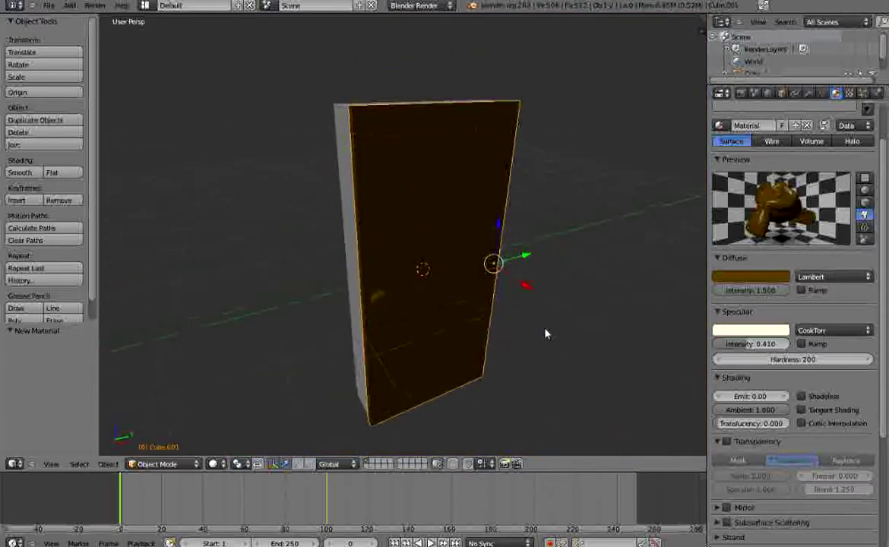
# Step: Set the door material's specular hardness to 100
pyautogui.click(793, 360)
pyautogui.write('100')
pyautogui.press('Return')
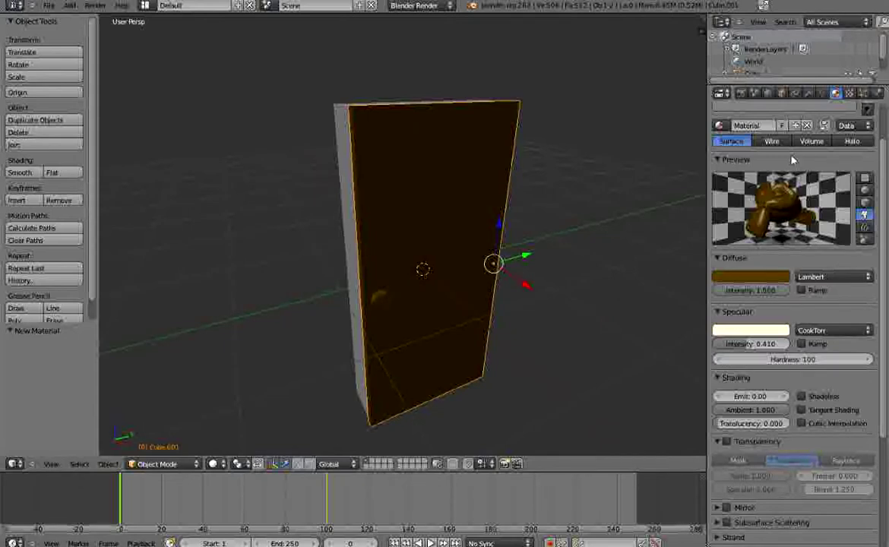
# Step: Add a new texture to the door's material and set its type to Image or Movie
pyautogui.scroll(3, 811, 253)
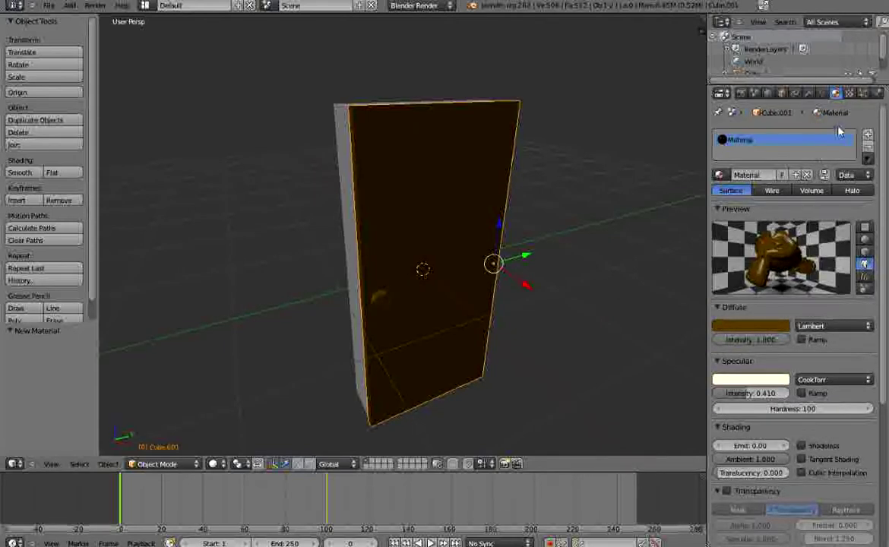
pyautogui.click(850, 93)
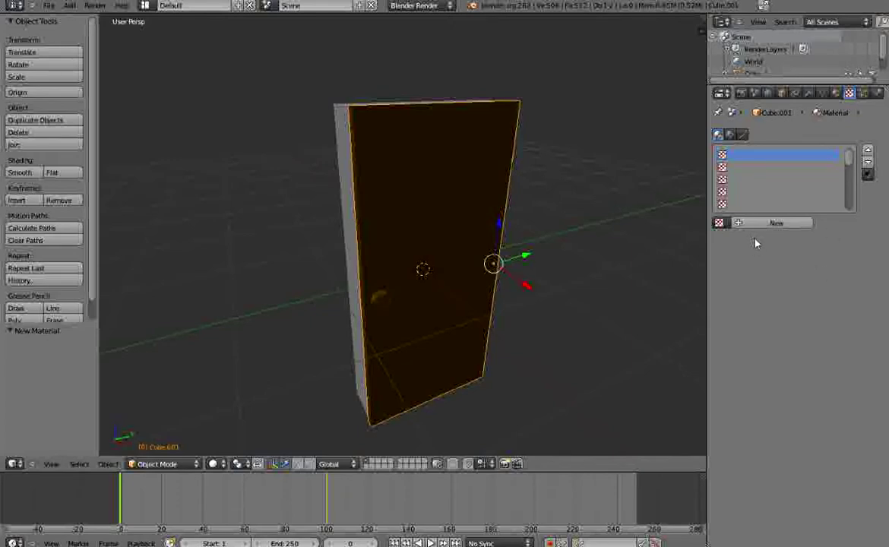
pyautogui.click(775, 223)
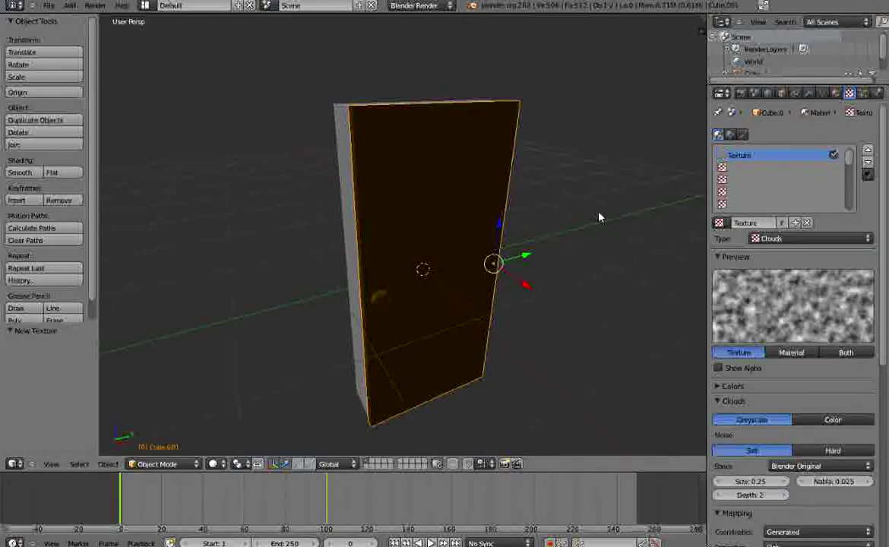
pyautogui.moveTo(575, 256); pyautogui.dragTo(501, 279, button='middle')
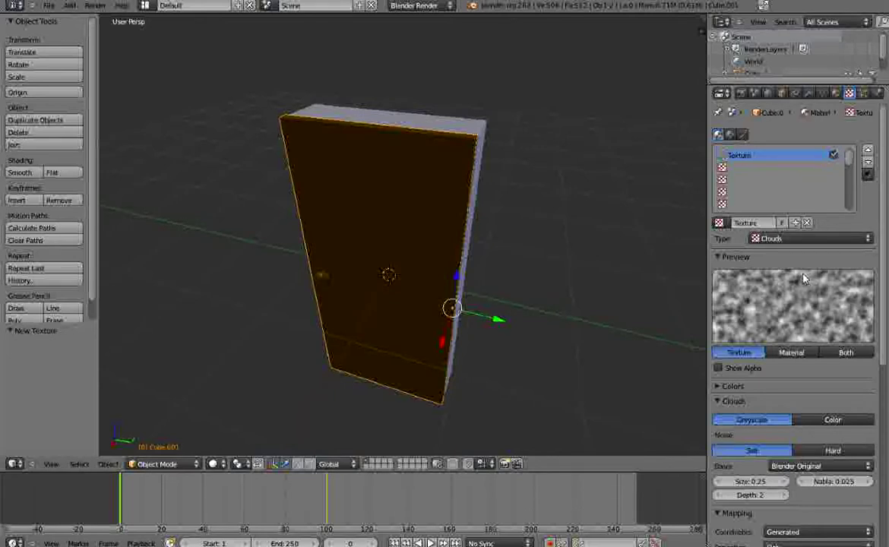
pyautogui.click(775, 238)
pyautogui.click(775, 160)
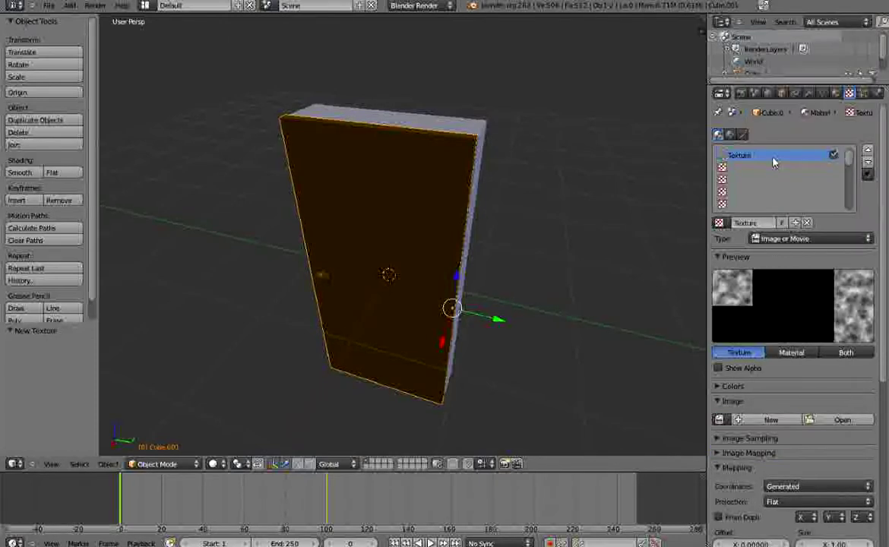
pyautogui.click(760, 240)
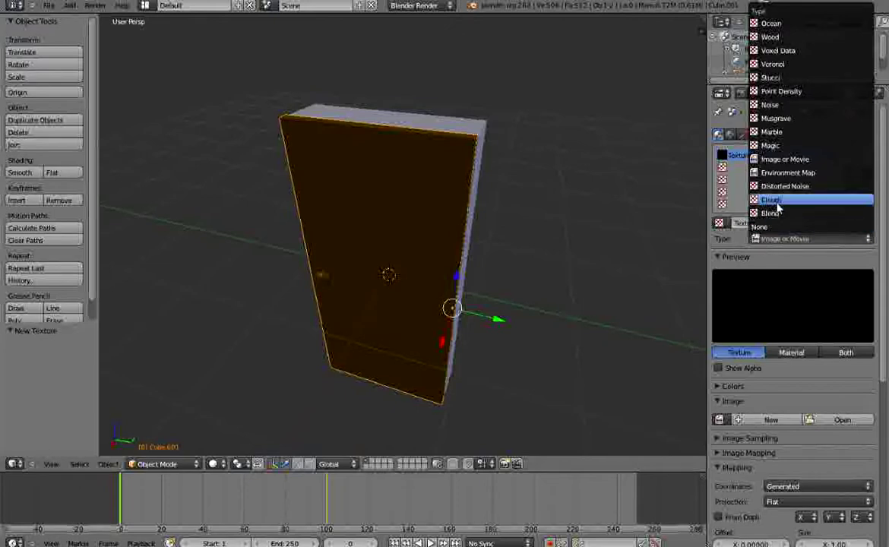
pyautogui.click(775, 161)
# Step: Look over the image texture's preview, mapping and influence settings
pyautogui.scroll(-4, 775, 323)
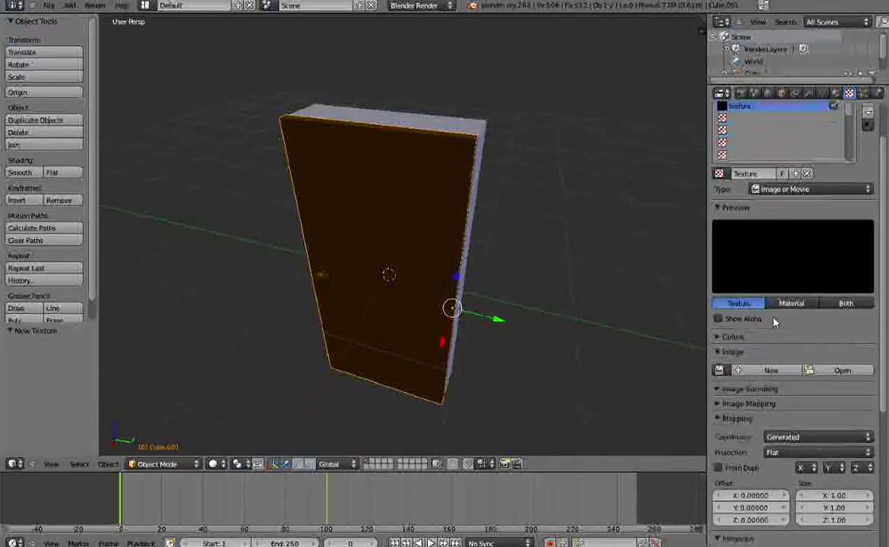
pyautogui.scroll(4, 762, 255)
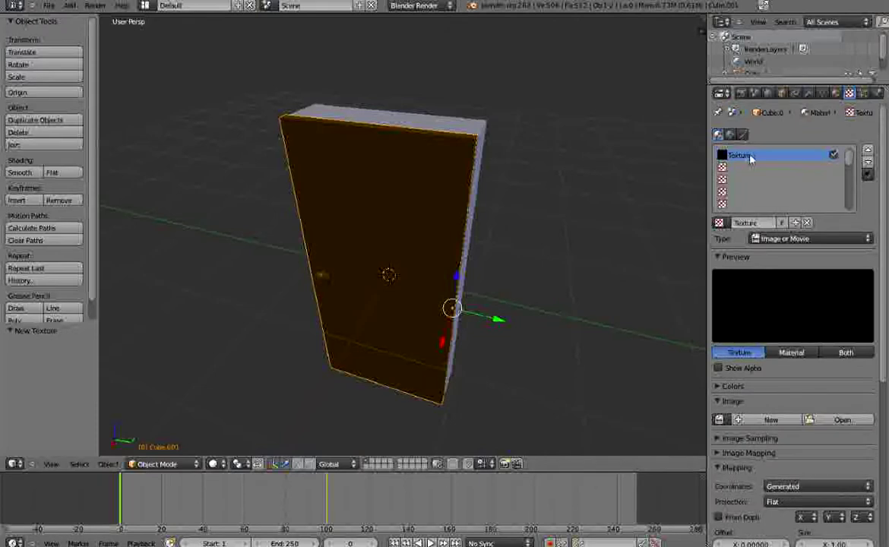
pyautogui.click(836, 93)
pyautogui.click(850, 94)
pyautogui.scroll(-5, 804, 243)
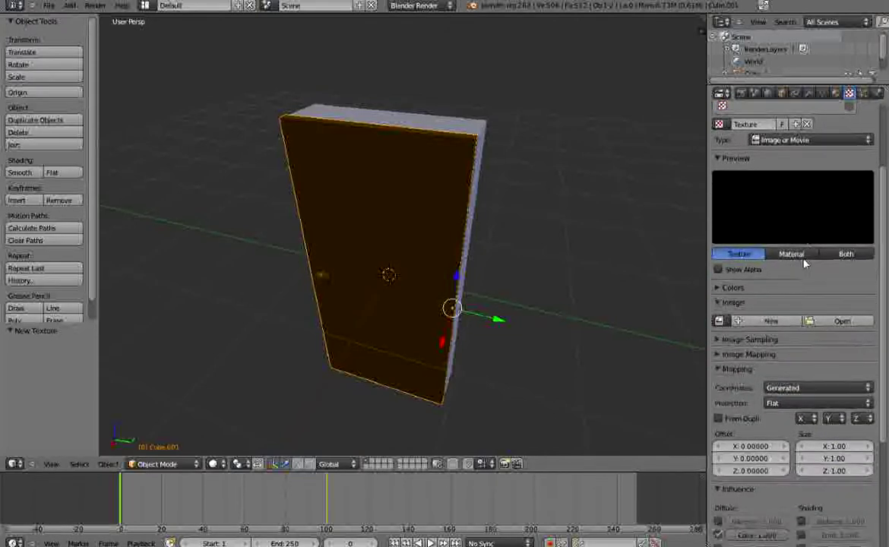
pyautogui.scroll(5, 775, 250)
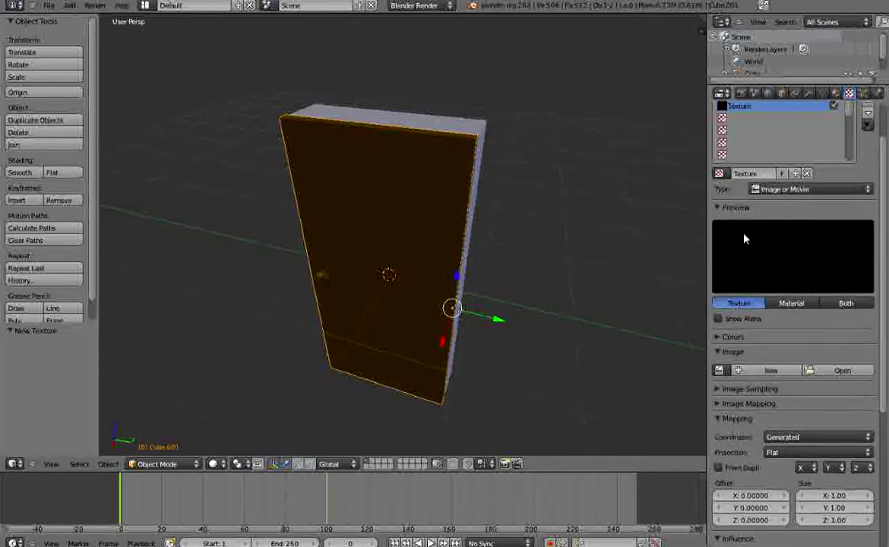
pyautogui.scroll(-4, 765, 188)
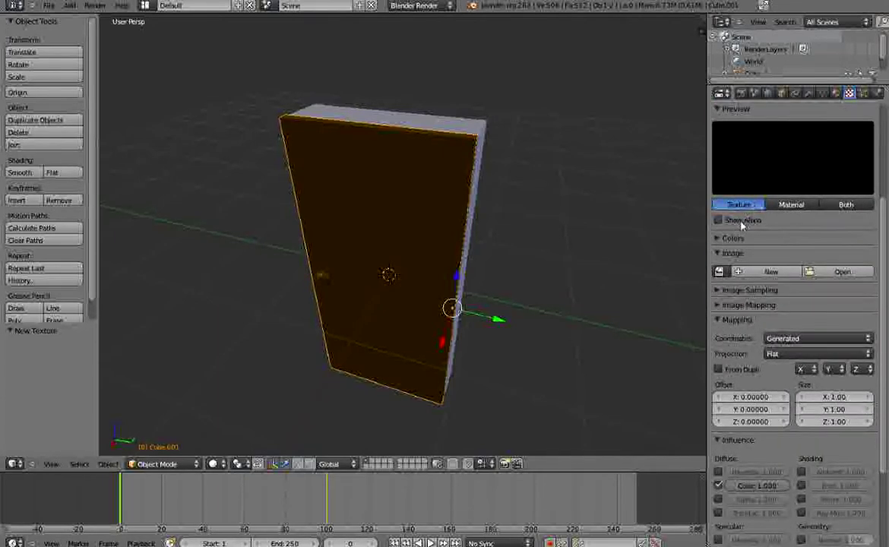
# Step: Load WoodFine0007_thumbhuge.jpg from the Desktop folder as the texture's image
pyautogui.click(730, 254)
pyautogui.click(726, 256)
pyautogui.click(722, 257)
pyautogui.click(842, 271)
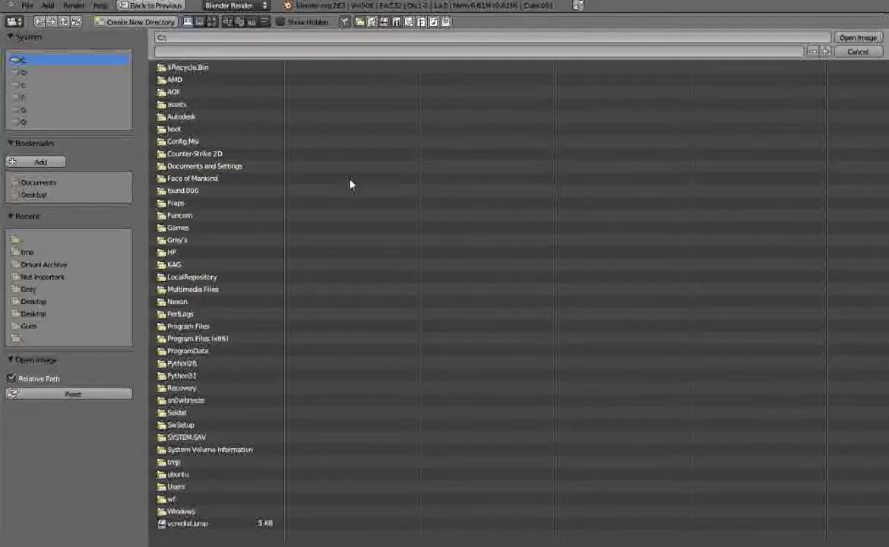
pyautogui.click(33, 301)
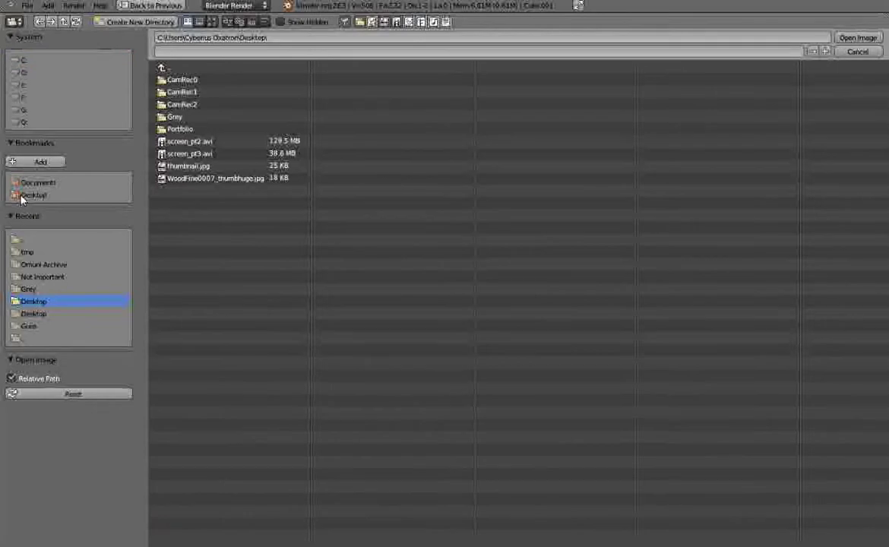
pyautogui.click(213, 180)
pyautogui.click(857, 38)
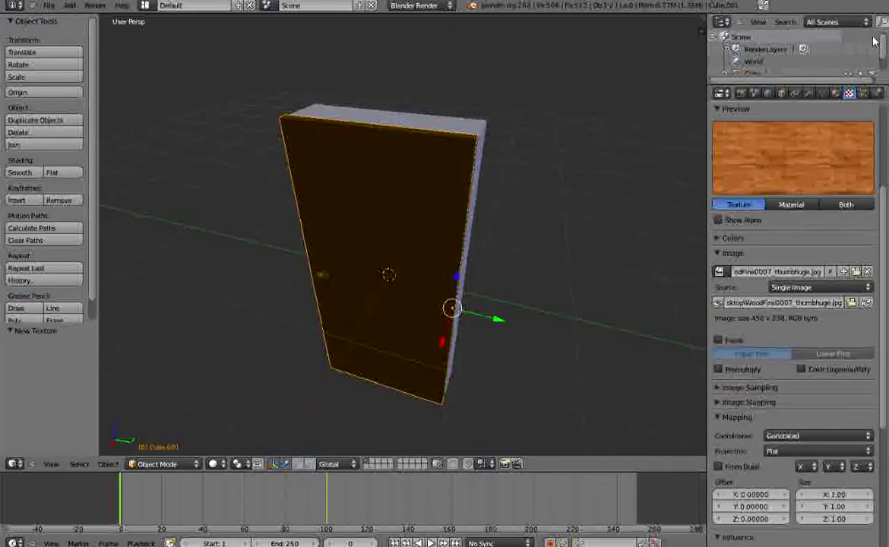
# Step: Examine the wood texture's preview and image settings, and inspect the door from several angles
pyautogui.scroll(5, 740, 166)
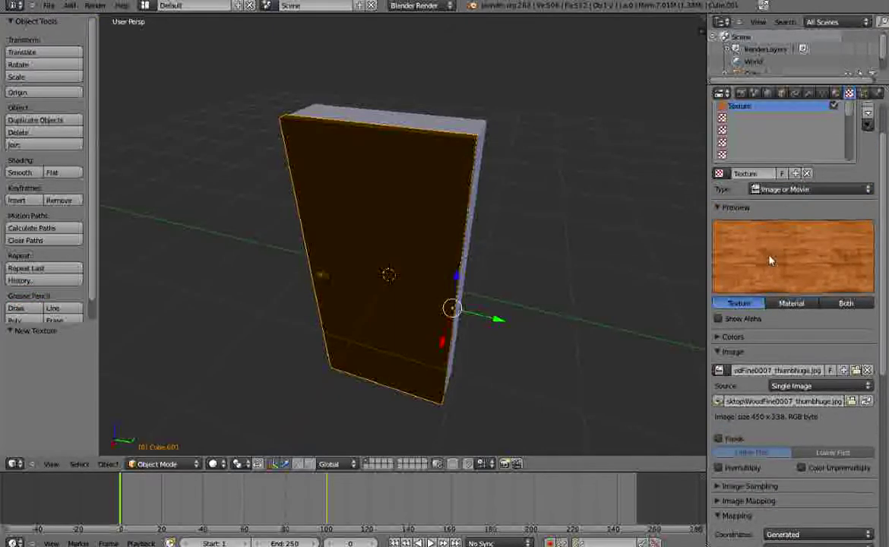
pyautogui.scroll(3, 769, 261)
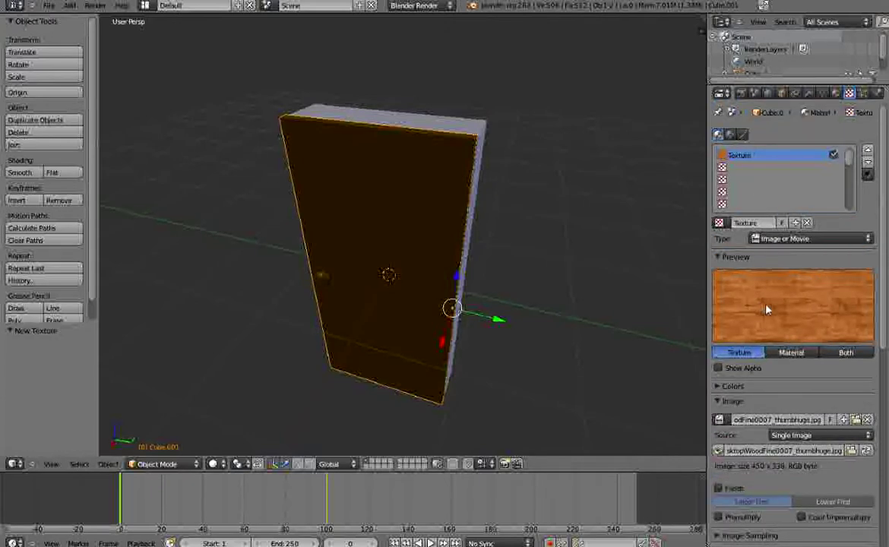
pyautogui.scroll(-8, 766, 309)
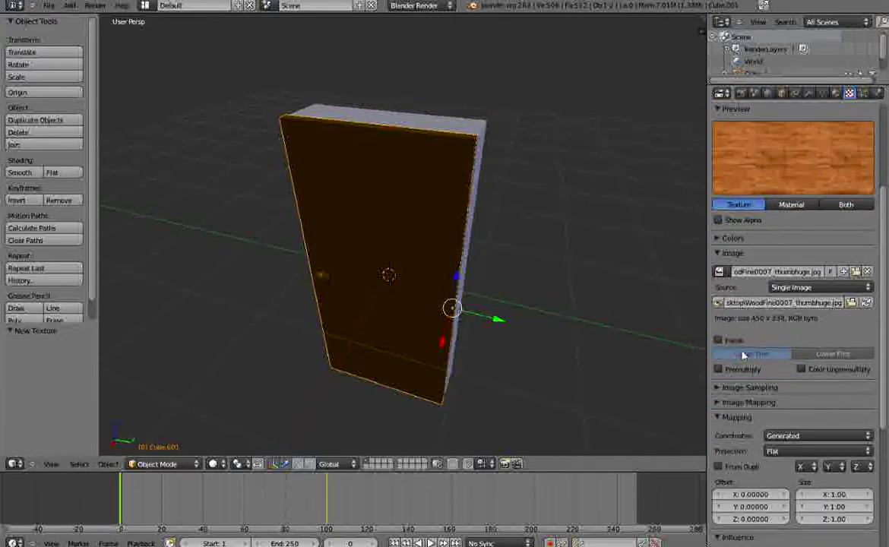
pyautogui.moveTo(392, 328); pyautogui.dragTo(494, 297, button='middle')
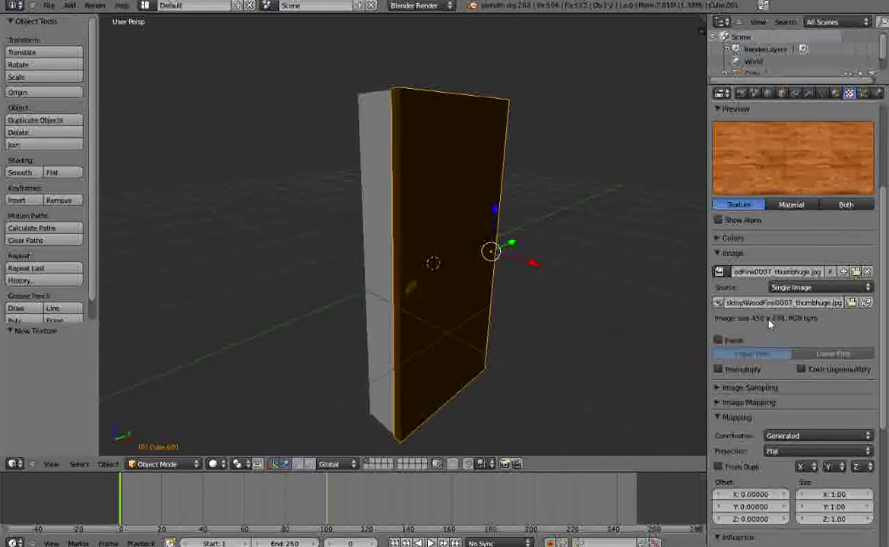
pyautogui.scroll(-1, 770, 324)
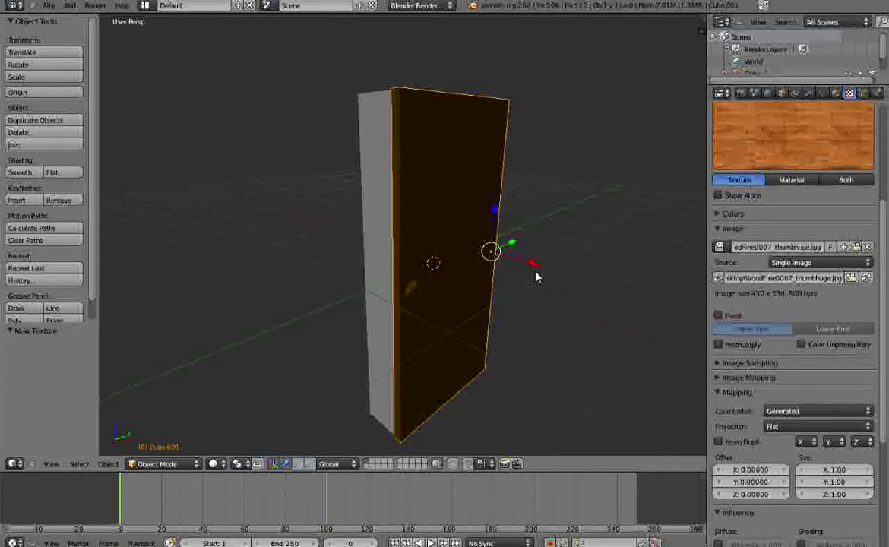
pyautogui.moveTo(535, 264); pyautogui.dragTo(167, 215, button='middle')
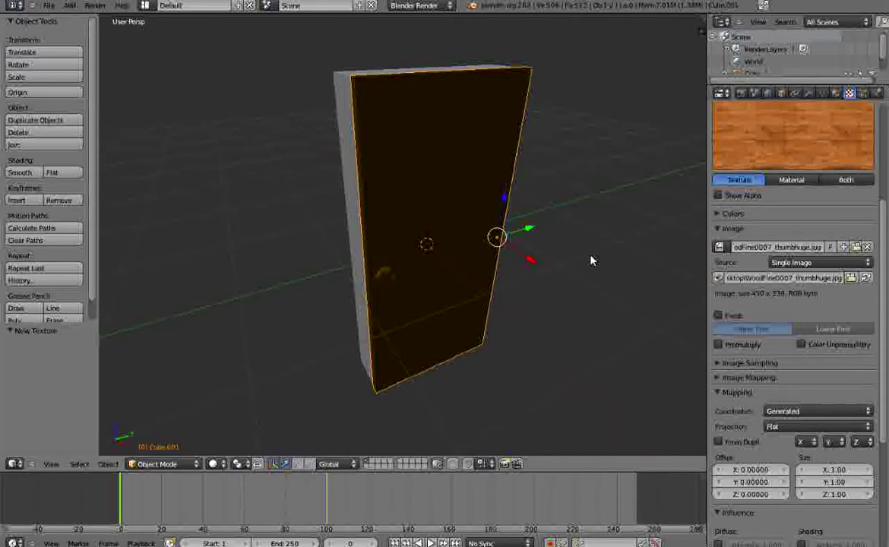
pyautogui.moveTo(592, 261); pyautogui.dragTo(540, 237, button='middle')
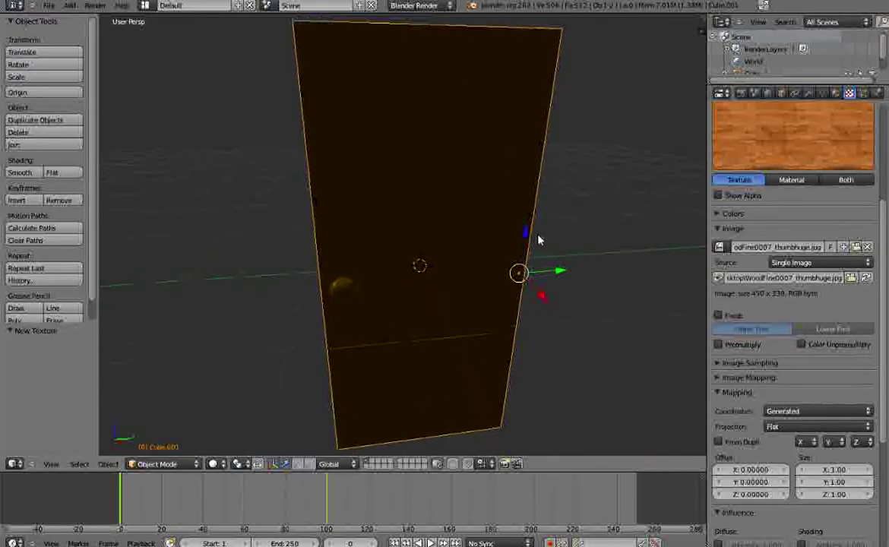
pyautogui.scroll(-3, 540, 240)
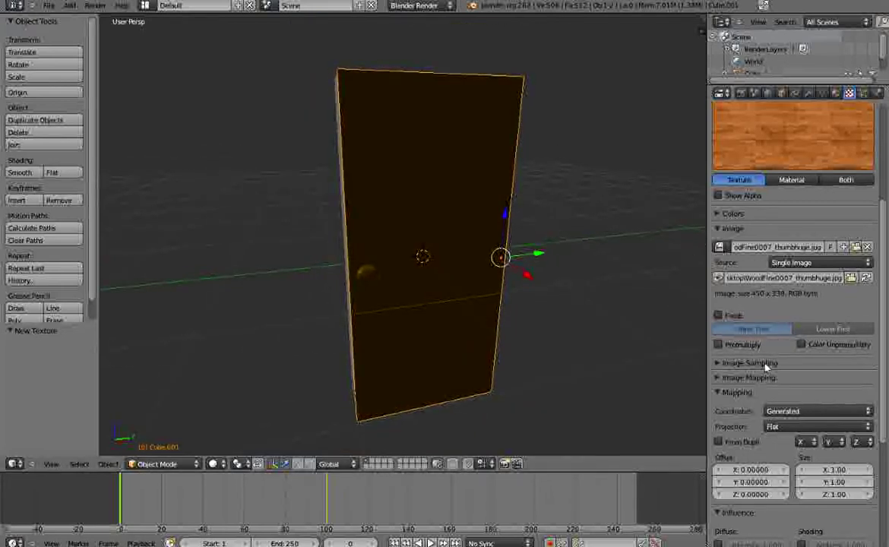
# Step: Set the wood texture's mapping coordinates to UV, keeping the flat projection
pyautogui.click(736, 394)
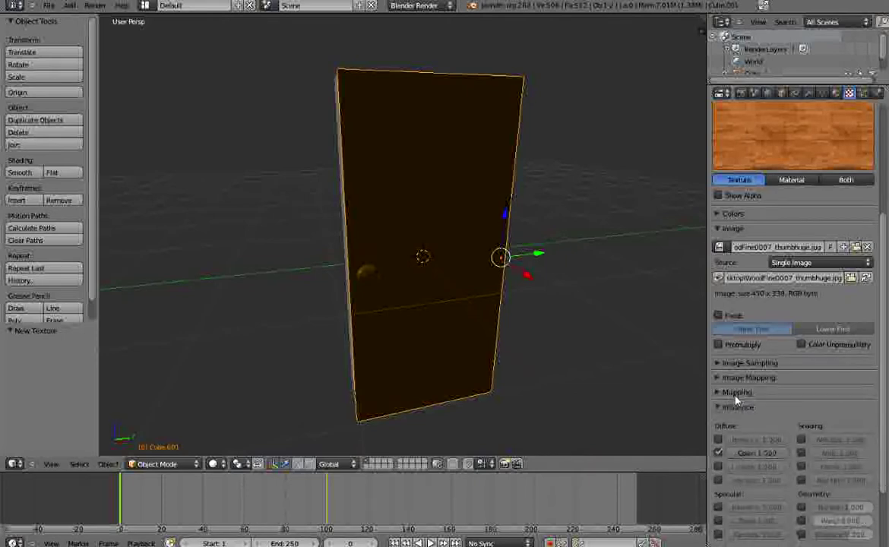
pyautogui.click(735, 393)
pyautogui.scroll(2, 740, 392)
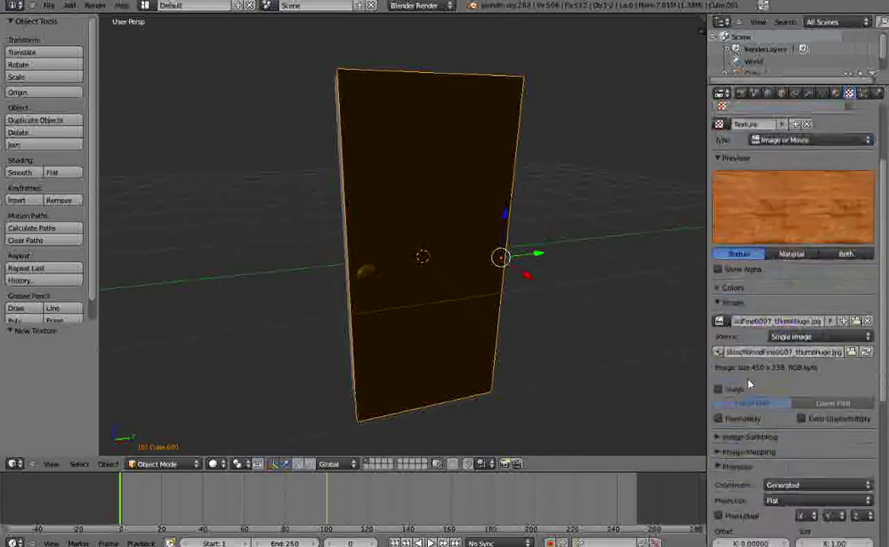
pyautogui.scroll(-4, 744, 387)
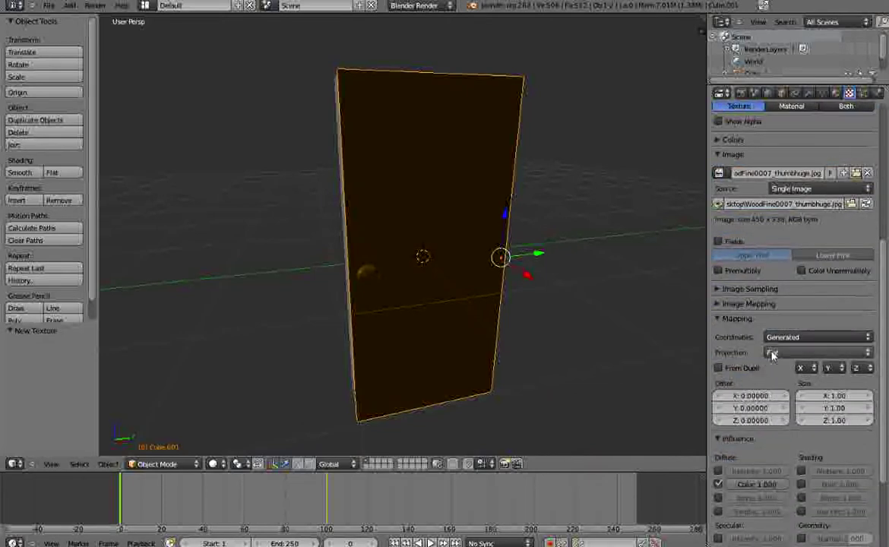
pyautogui.click(773, 354)
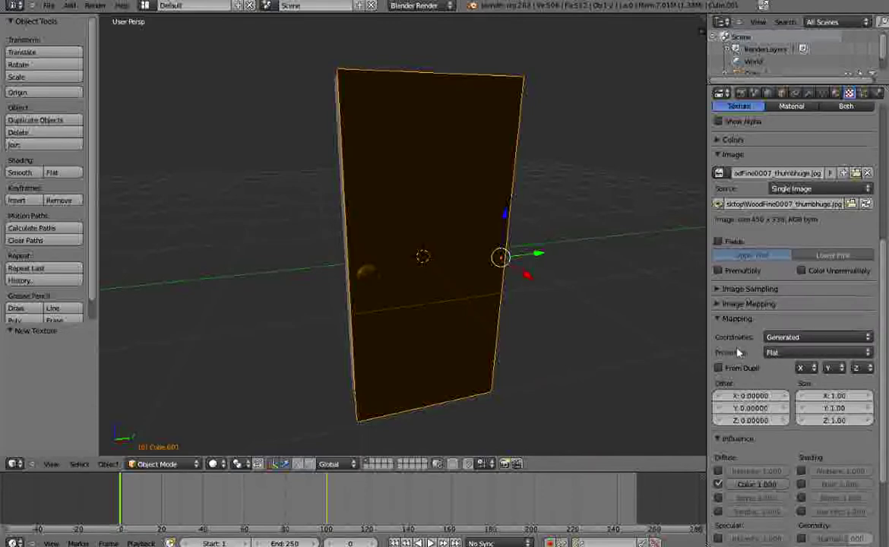
pyautogui.click(777, 339)
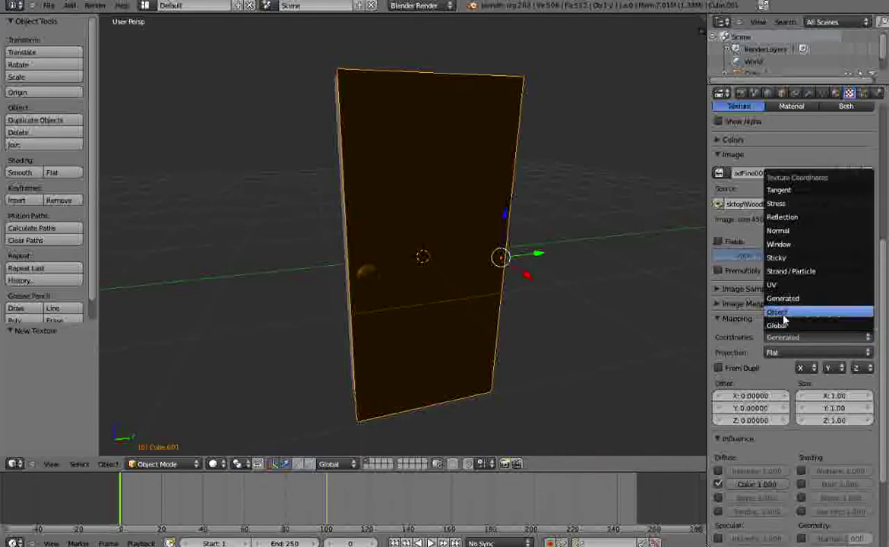
pyautogui.click(775, 287)
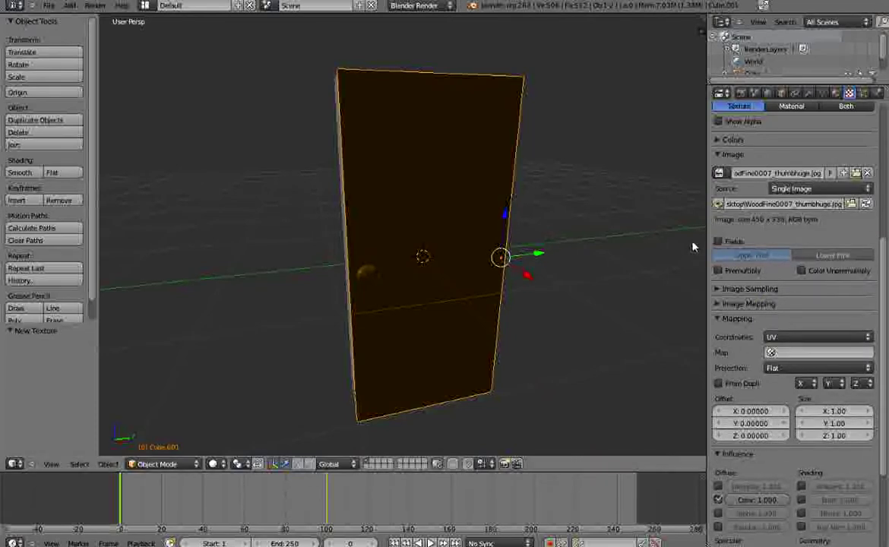
# Step: Split the 3D view vertically into two side-by-side areas near its middle
pyautogui.moveTo(185, 220); pyautogui.dragTo(484, 316, button='middle')
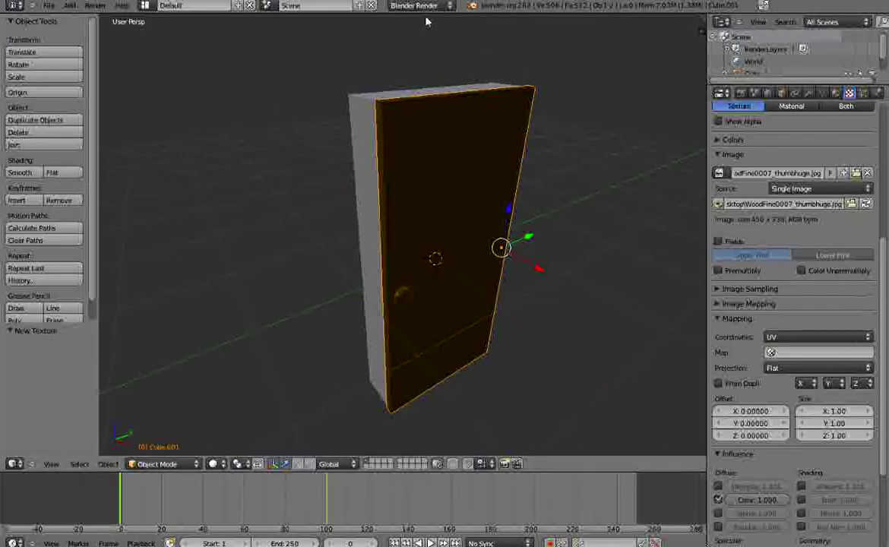
pyautogui.rightClick(391, 13)
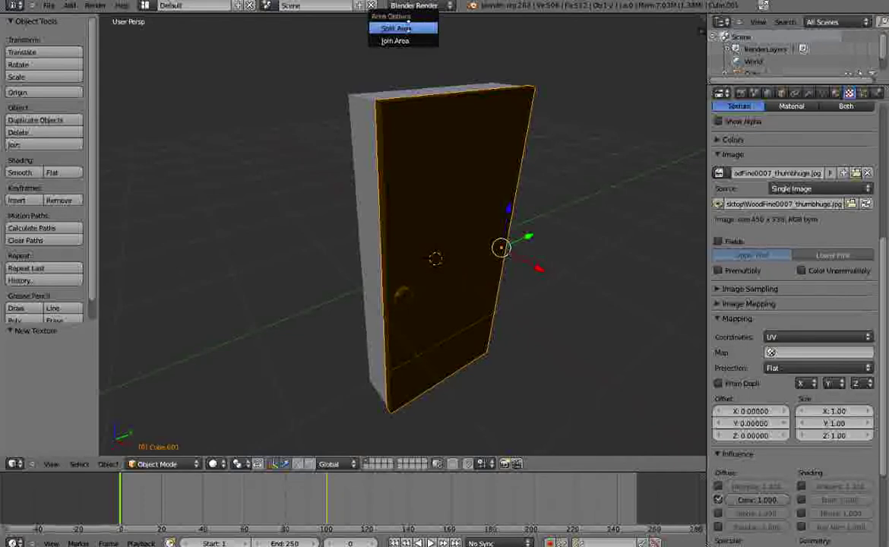
pyautogui.click(396, 28)
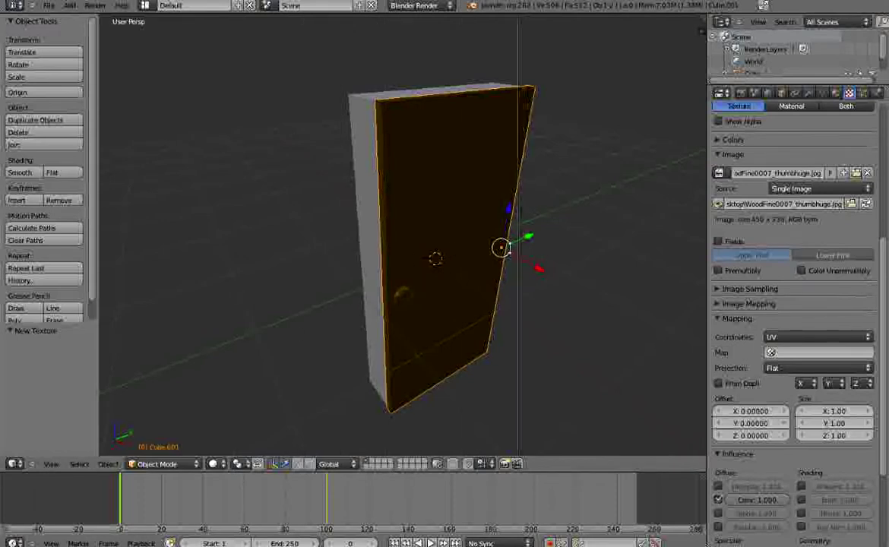
pyautogui.click(407, 289)
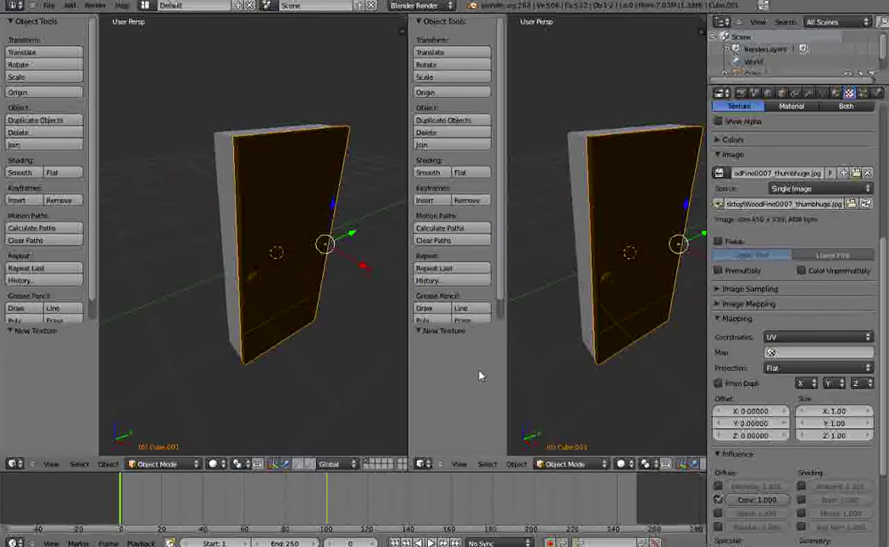
# Step: Switch the second of the two split 3D views to the UV/Image Editor
pyautogui.moveTo(613, 267); pyautogui.dragTo(479, 229, button='middle')
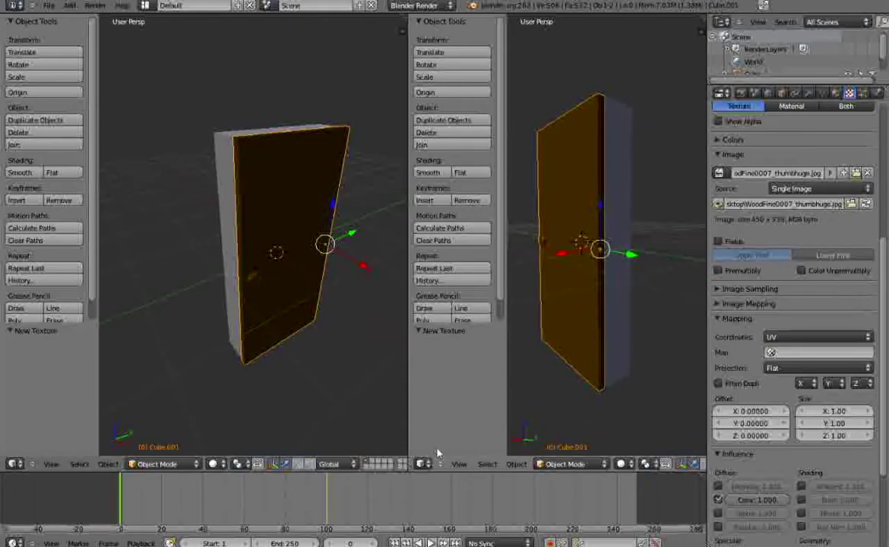
pyautogui.click(422, 464)
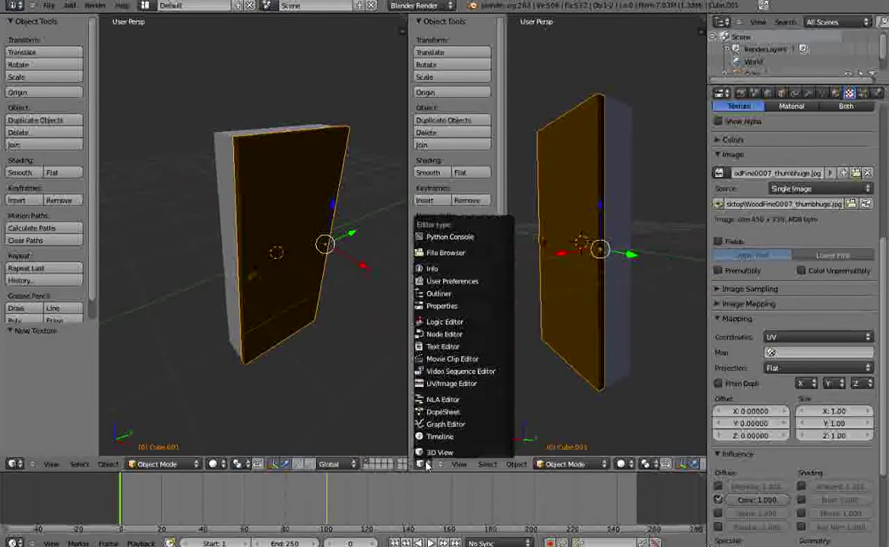
pyautogui.click(453, 387)
pyautogui.scroll(2, 441, 386)
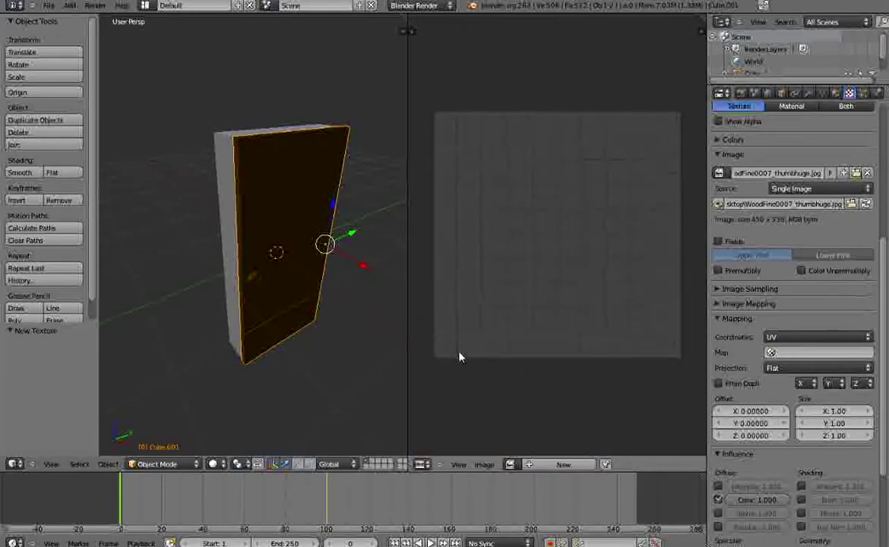
pyautogui.moveTo(190, 275); pyautogui.dragTo(170, 270, button='middle')
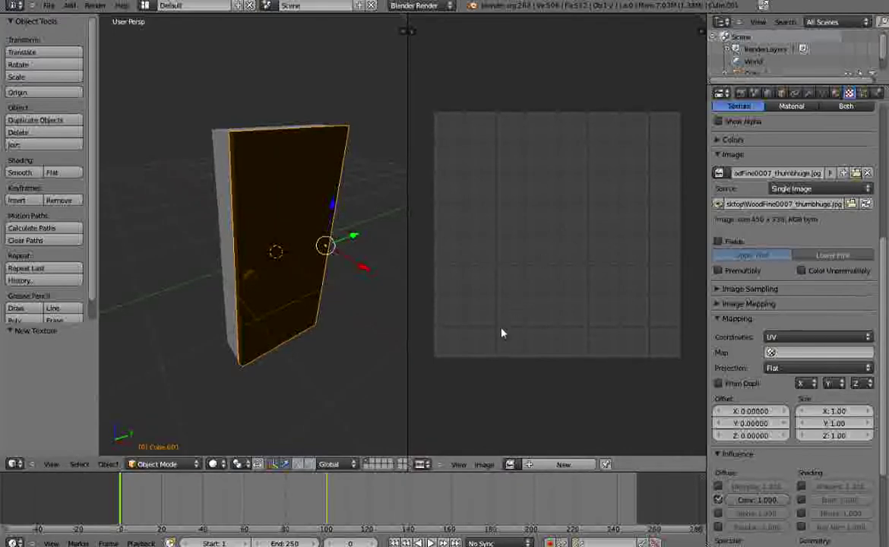
# Step: Display the WoodFine0007_thumbhuge.jpg image in the UV/Image Editor and fit it within the area
pyautogui.click(510, 464)
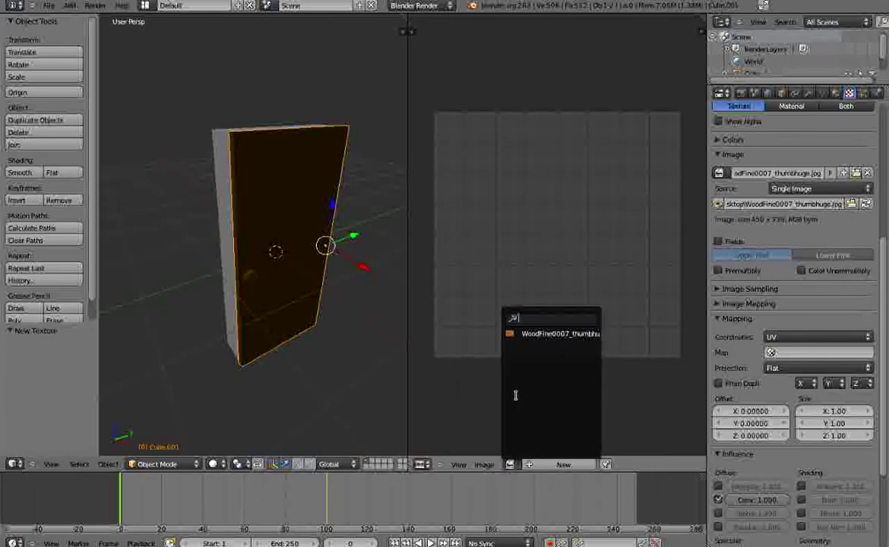
pyautogui.click(521, 335)
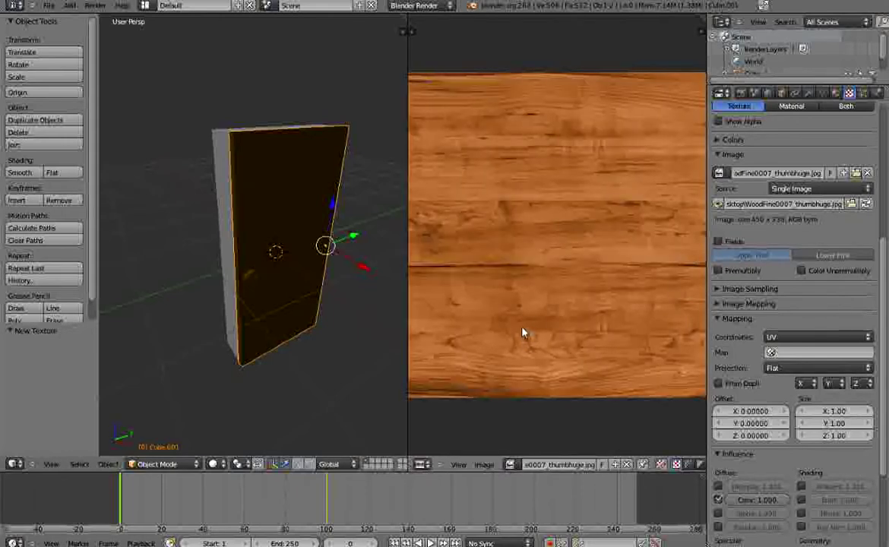
pyautogui.scroll(-3, 521, 331)
pyautogui.scroll(1, 522, 323)
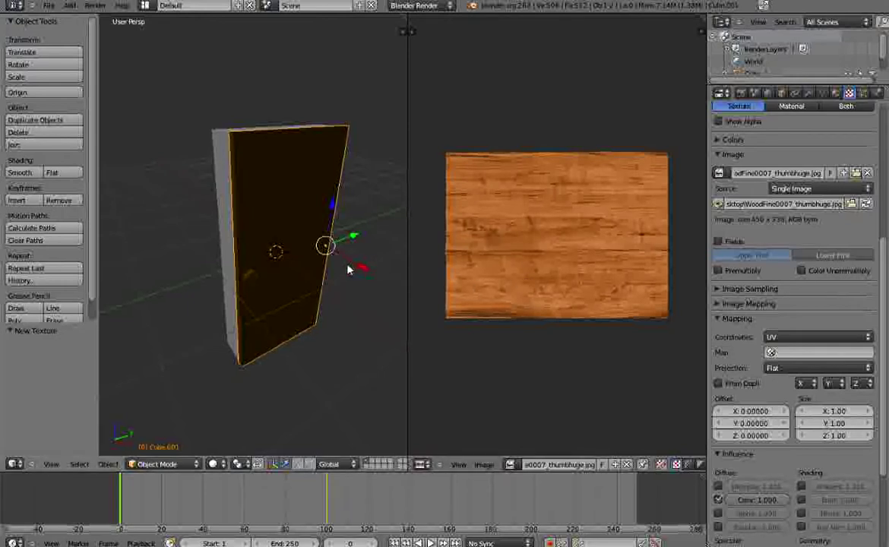
# Step: Examine the wood image's grain up close and from afar, and compare it with the door from other angles
pyautogui.moveTo(349, 266)
pyautogui.mouseDown(button='middle')
pyautogui.moveTo(245, 247)
pyautogui.moveTo(319, 258)
pyautogui.moveTo(334, 273)
pyautogui.mouseUp(button='middle')
pyautogui.scroll(1, 528, 298)
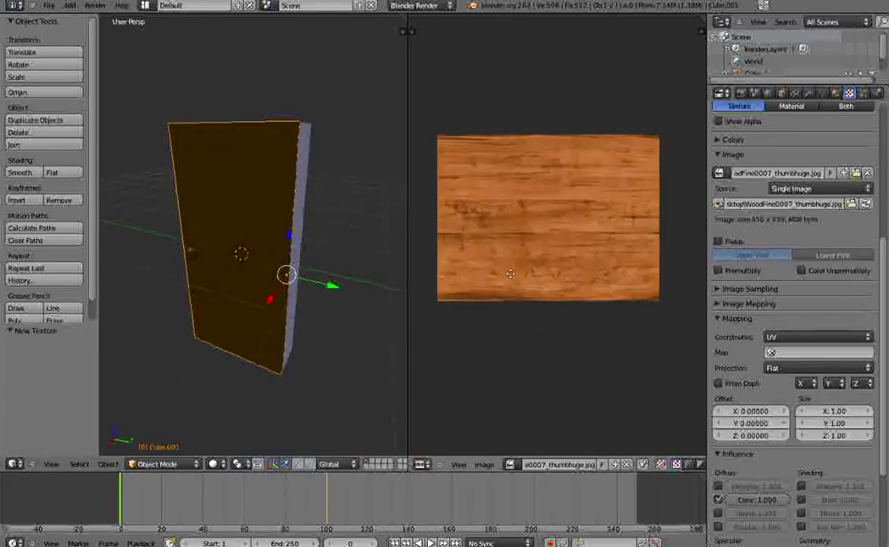
pyautogui.scroll(-1, 517, 296)
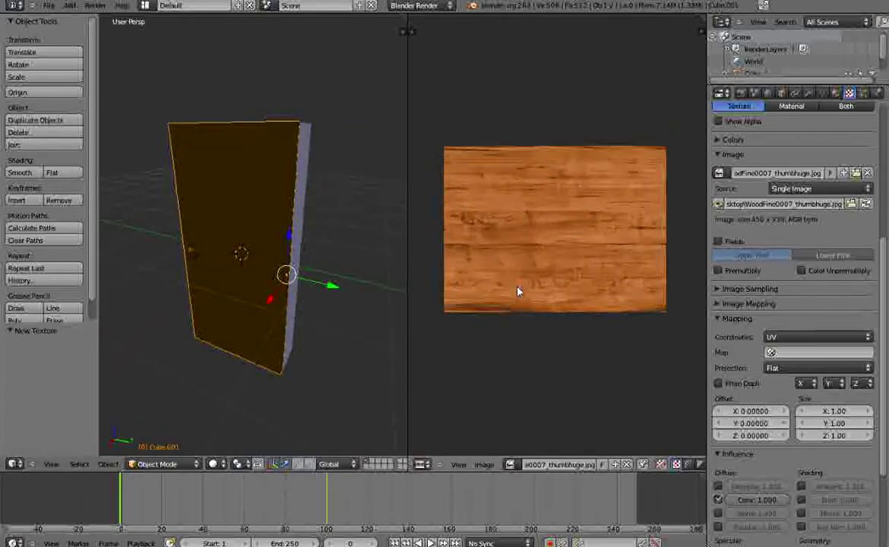
pyautogui.scroll(4, 523, 293)
pyautogui.scroll(-5, 524, 295)
pyautogui.scroll(4, 525, 295)
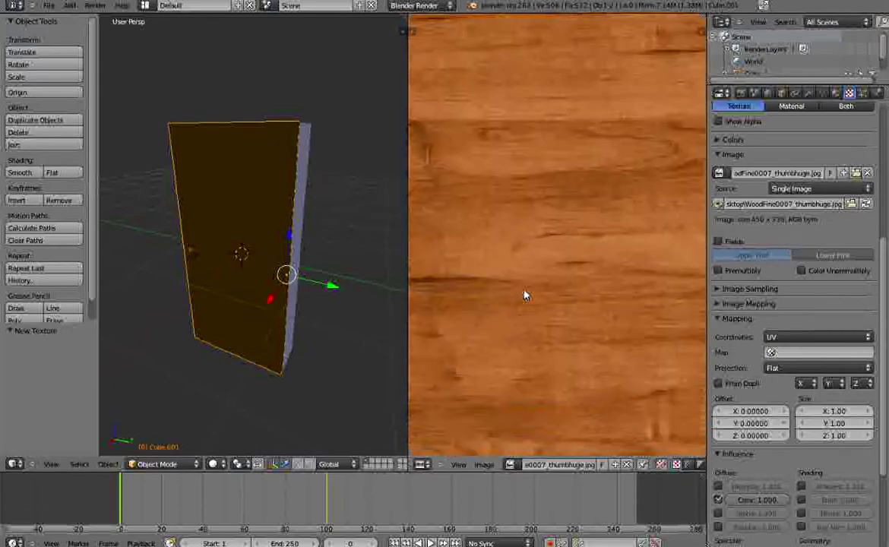
pyautogui.scroll(-4, 524, 296)
pyautogui.scroll(2, 525, 296)
pyautogui.scroll(-3, 524, 297)
pyautogui.scroll(1, 525, 295)
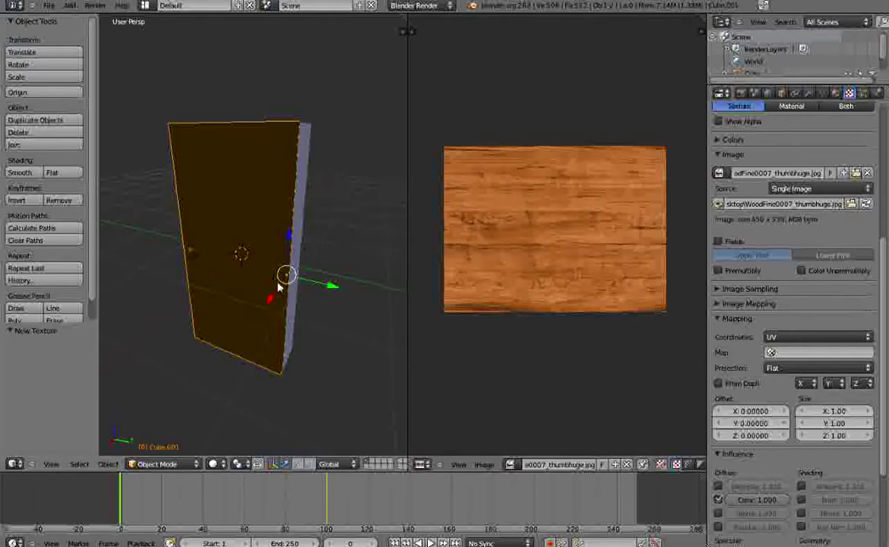
pyautogui.moveTo(280, 278); pyautogui.dragTo(311, 200, button='middle')
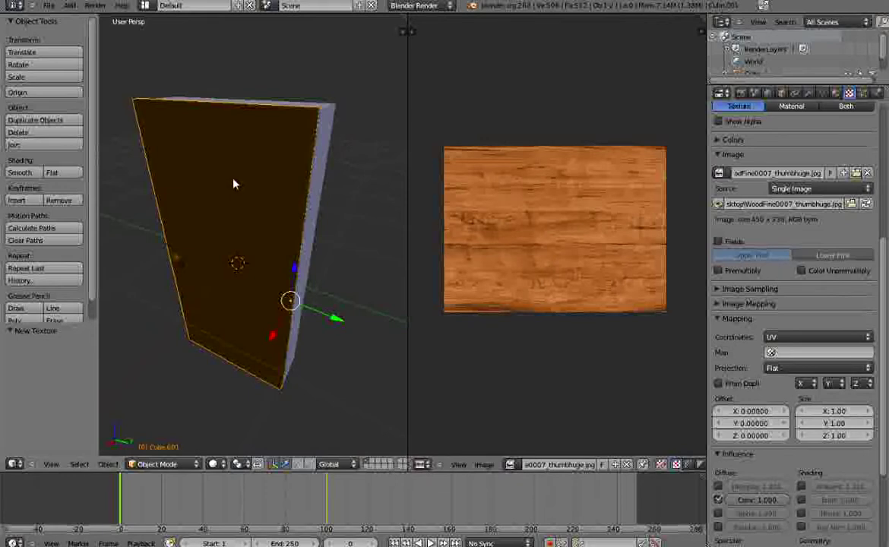
# Step: Enter Edit Mode on the door, switch to face selection and select the large face on the doorknob side
pyautogui.moveTo(234, 184); pyautogui.dragTo(342, 214, button='middle')
pyautogui.press('Tab')
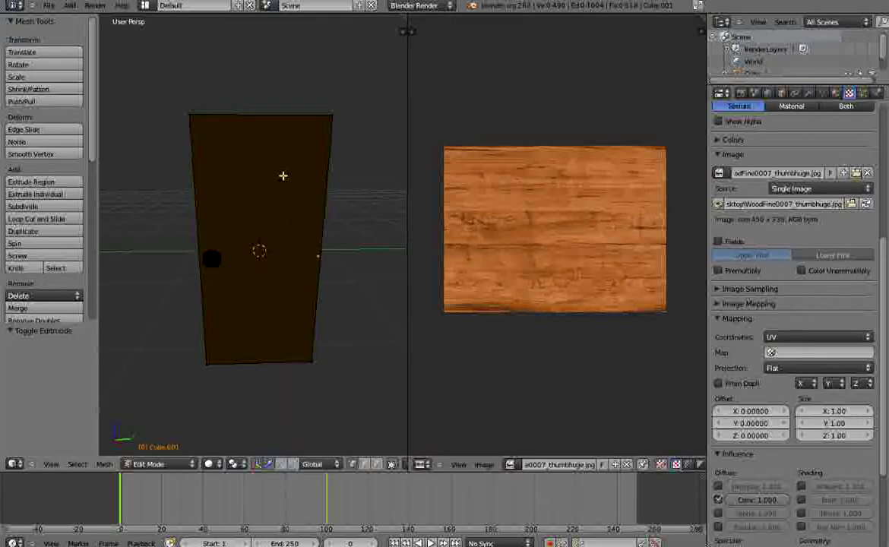
pyautogui.moveTo(228, 218); pyautogui.dragTo(207, 259, button='middle')
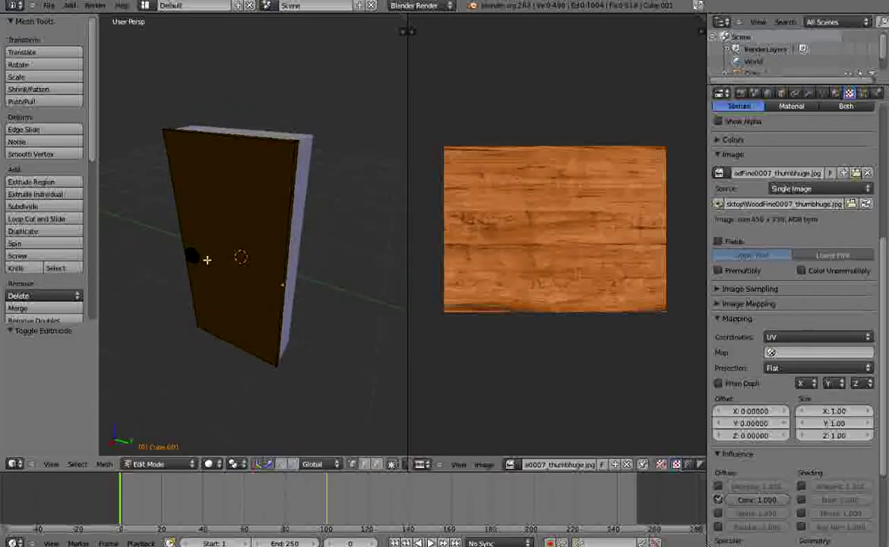
pyautogui.hscroll(3, 326, 463)
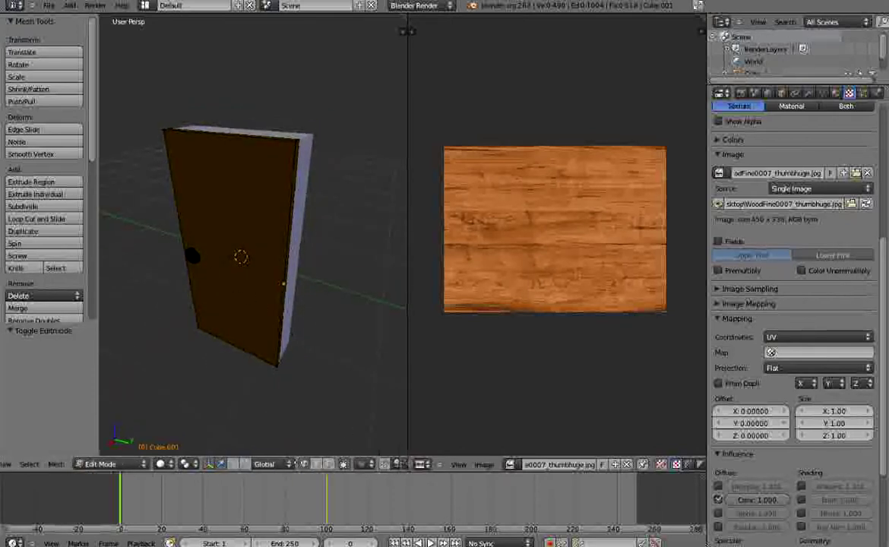
pyautogui.hscroll(3, 304, 464)
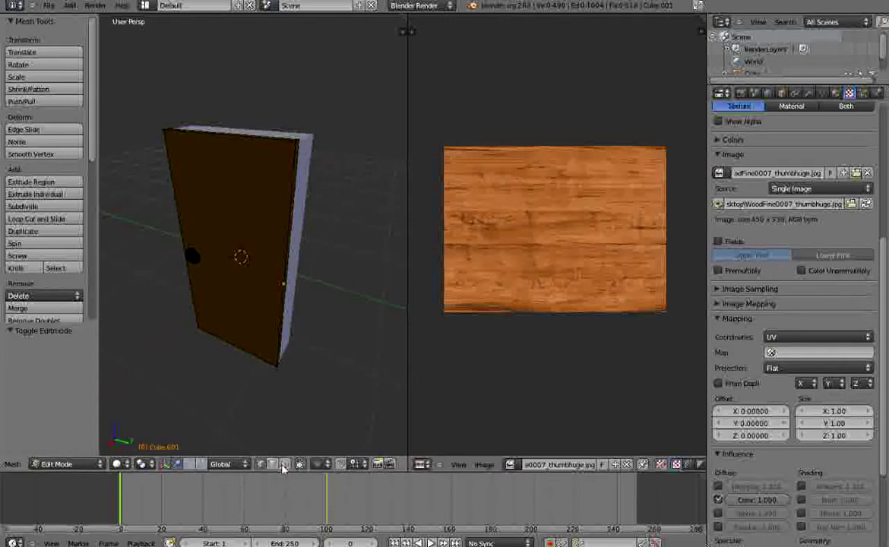
pyautogui.click(284, 466)
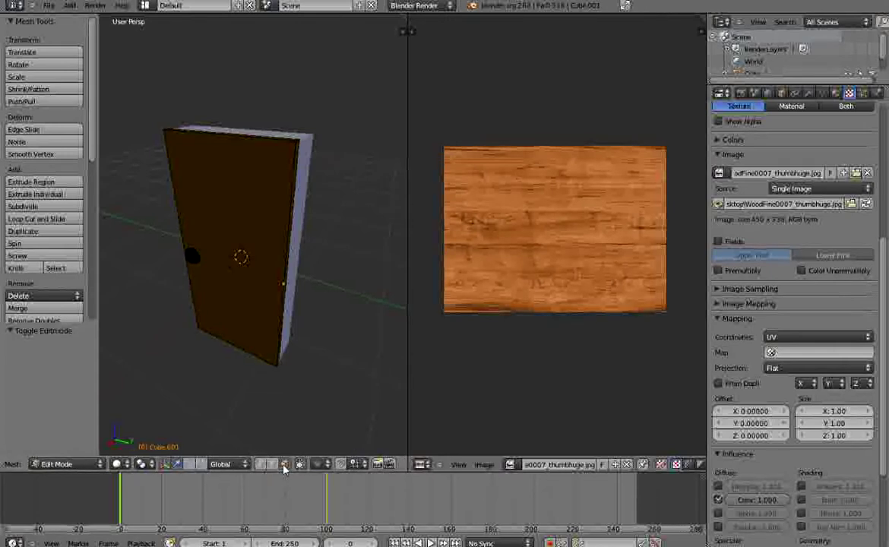
pyautogui.rightClick(226, 265)
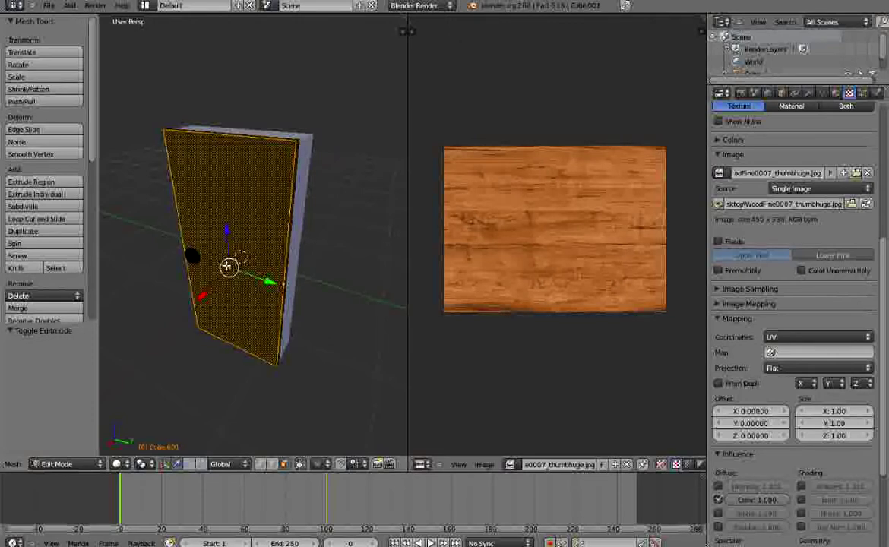
# Step: Unwrap the selected door face with Project From View from the right orthographic view
pyautogui.moveTo(253, 219); pyautogui.dragTo(283, 243, button='middle')
pyautogui.moveTo(203, 258); pyautogui.dragTo(281, 287, button='middle')
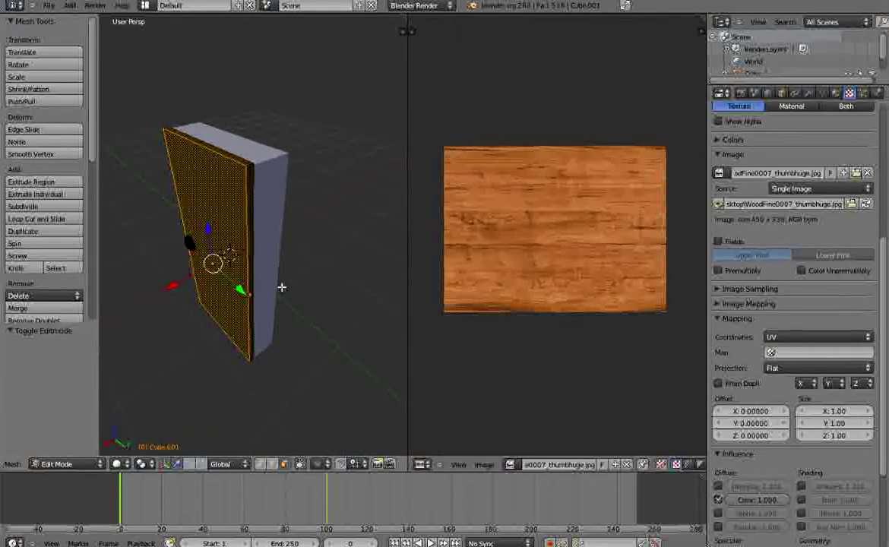
pyautogui.press('KP_5')
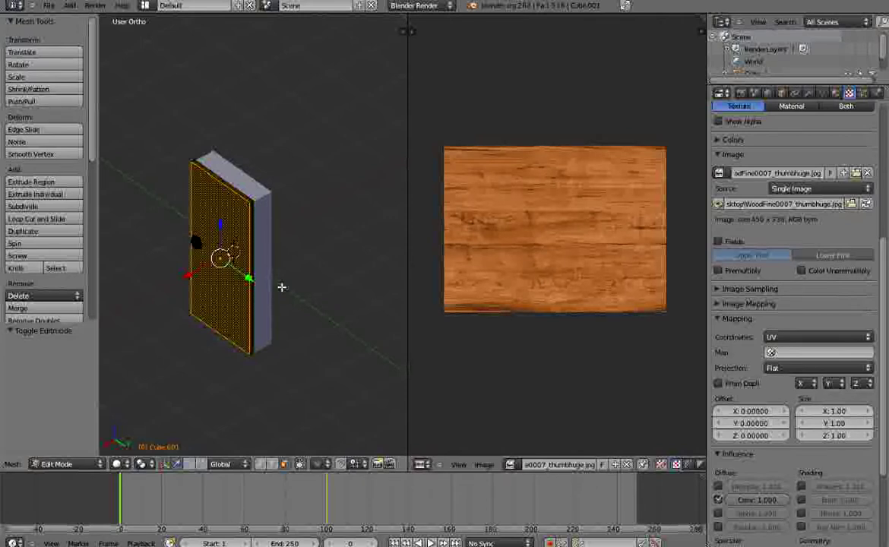
pyautogui.press('KP_1')
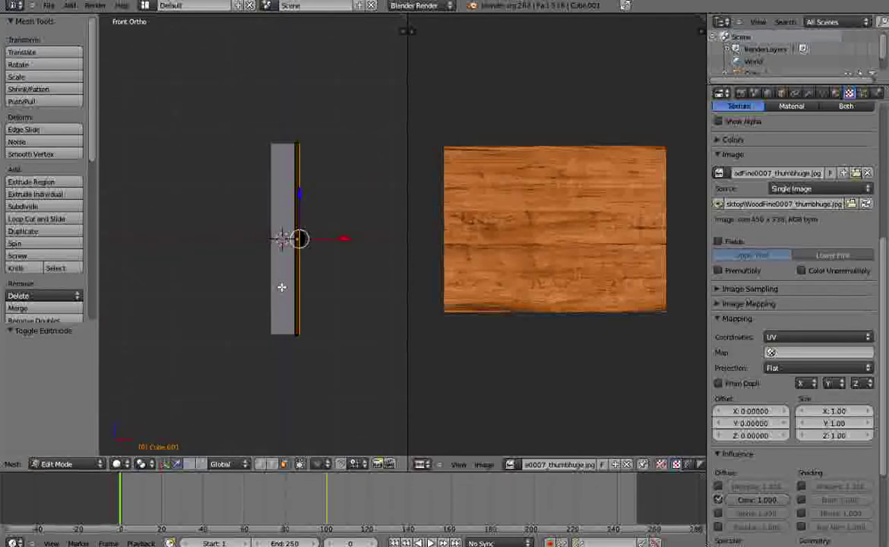
pyautogui.press('KP_3')
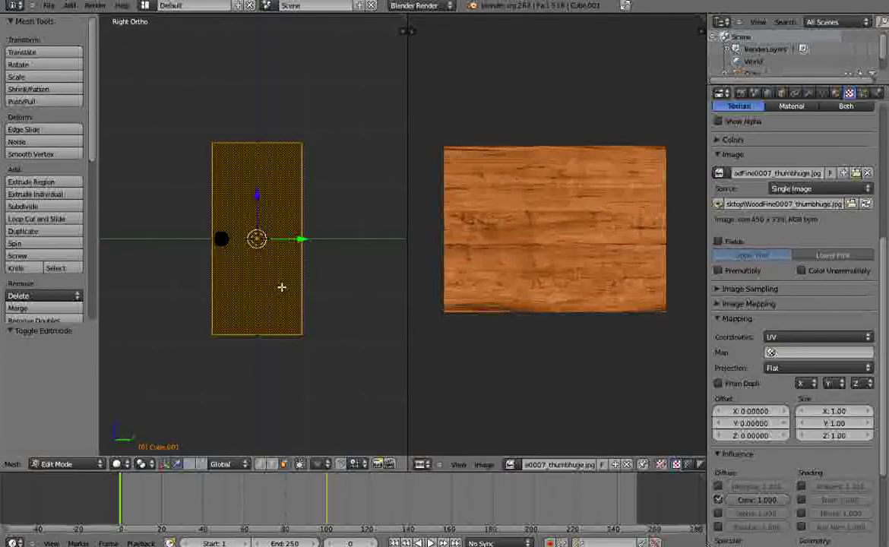
pyautogui.scroll(3, 281, 287)
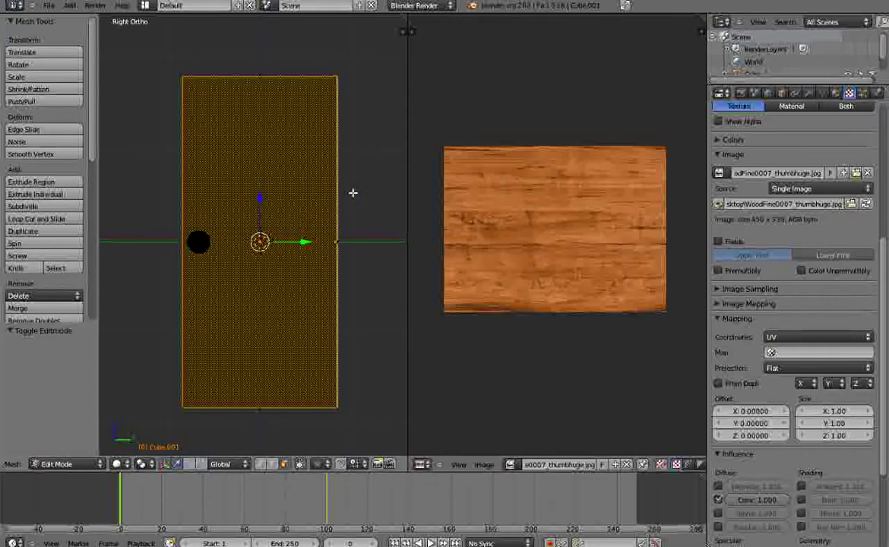
pyautogui.press('u')
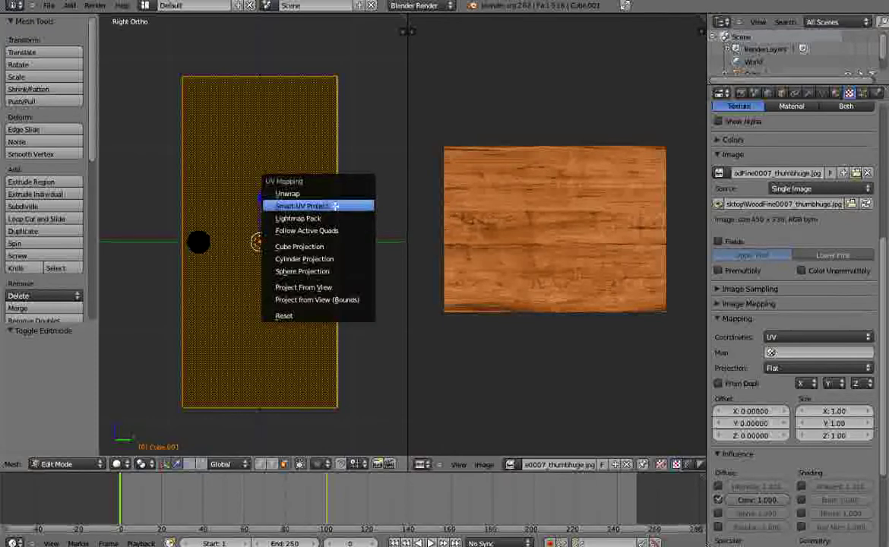
pyautogui.click(340, 287)
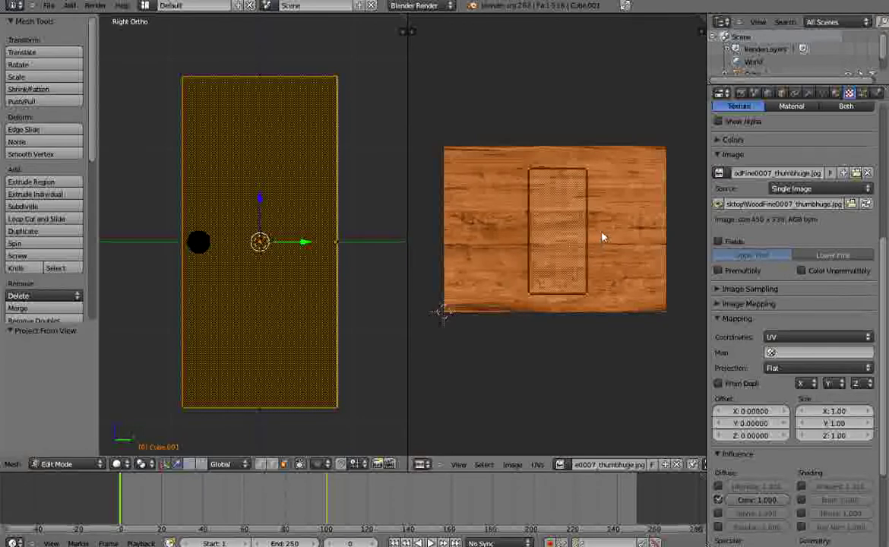
# Step: Scale the door face's UVs by about 1.37 and rotate them 90° on the wood image
pyautogui.press('s')
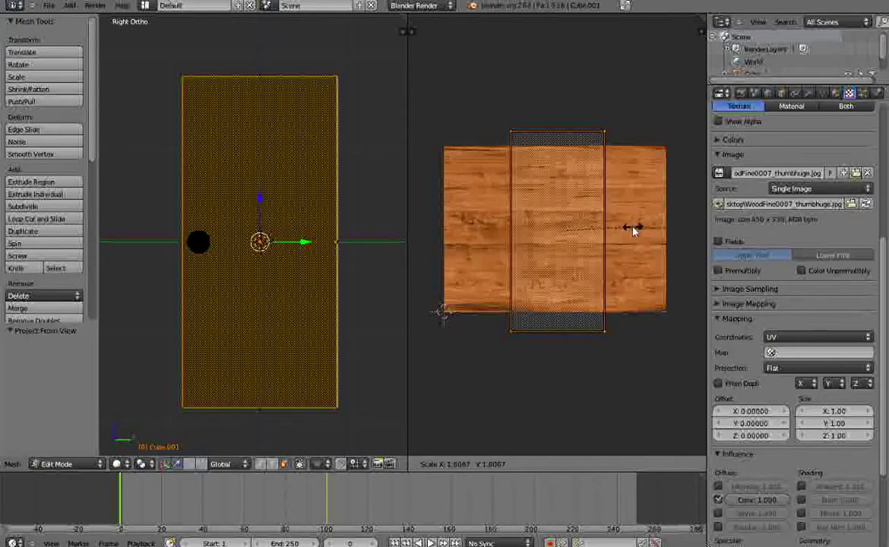
pyautogui.click(621, 236)
pyautogui.press('r')
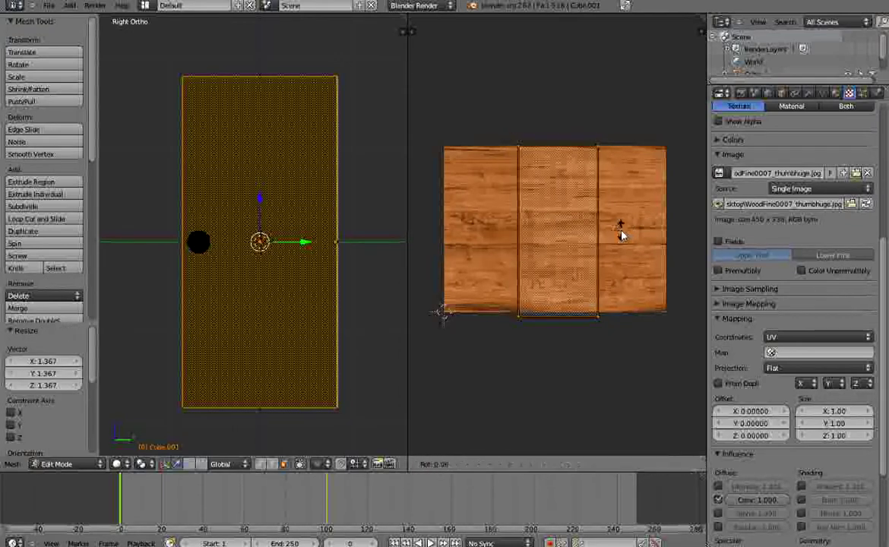
pyautogui.press('9')
pyautogui.press('0')
pyautogui.press('Return')
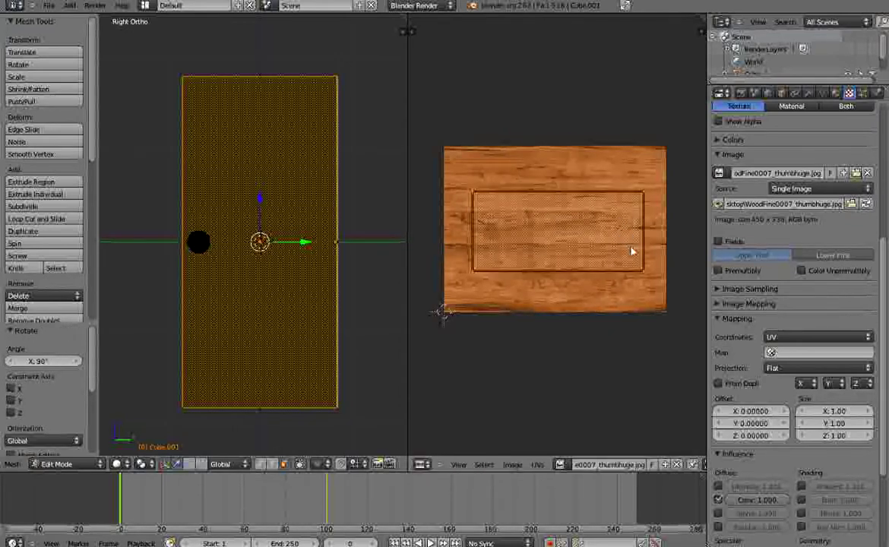
# Step: Enlarge the rotated UVs by about 1.22 to nearly span the wood image's width, and return to Object Mode
pyautogui.press('s')
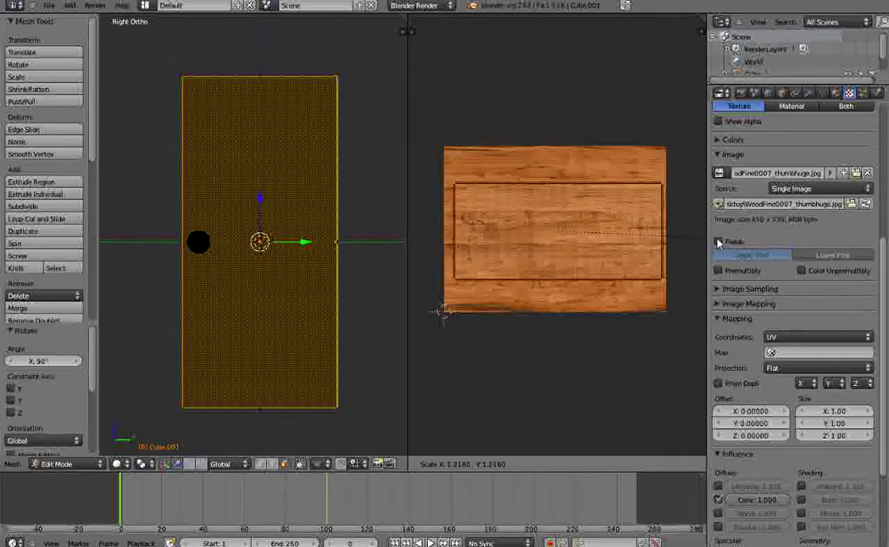
pyautogui.click(719, 242)
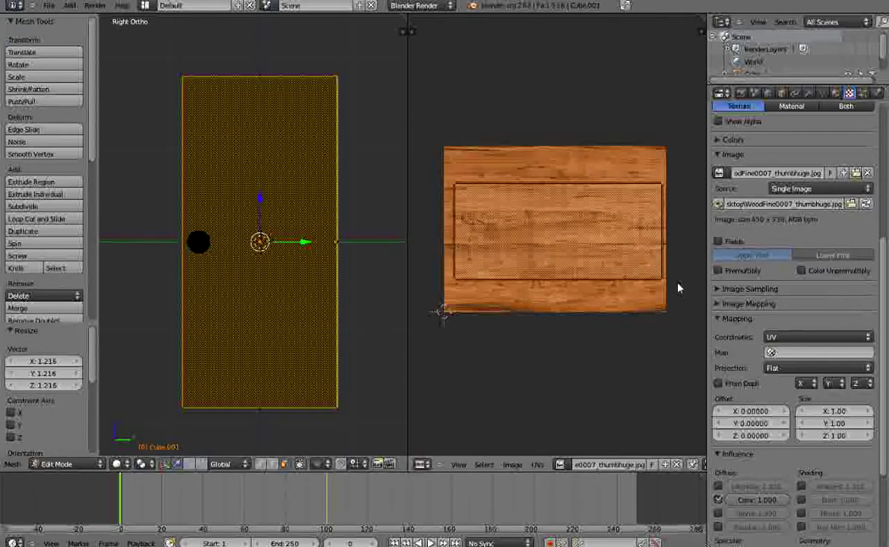
pyautogui.press('Tab')
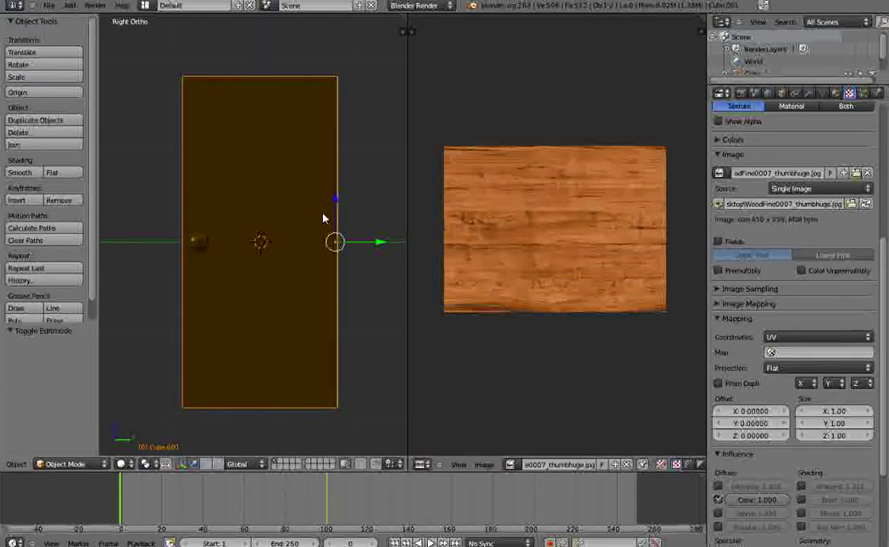
# Step: Deselect everything and set the 3D viewport shading to Texture to show the wood image on the door
pyautogui.press('a')
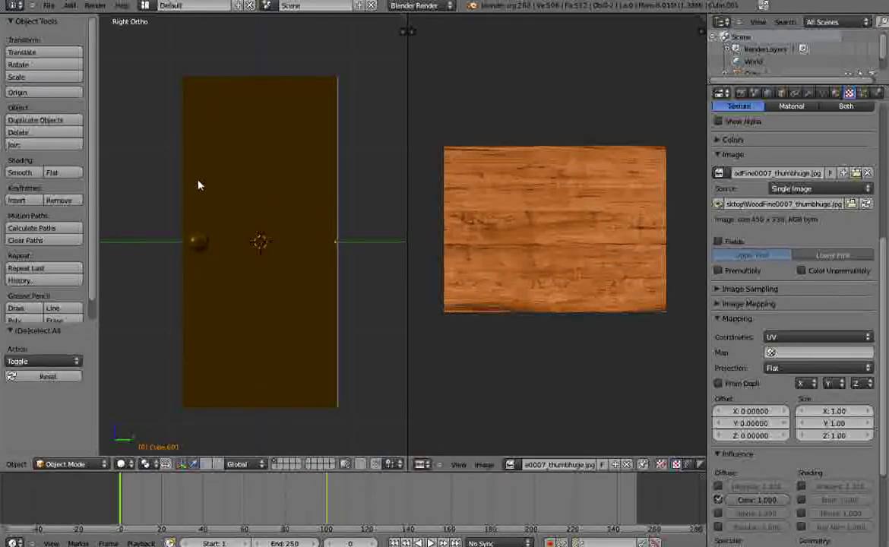
pyautogui.click(124, 465)
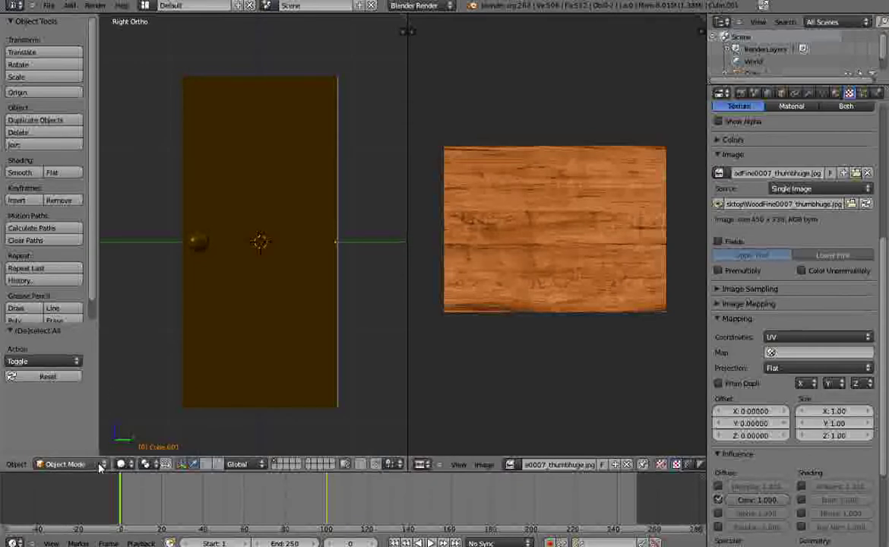
pyautogui.click(100, 465)
pyautogui.click(126, 465)
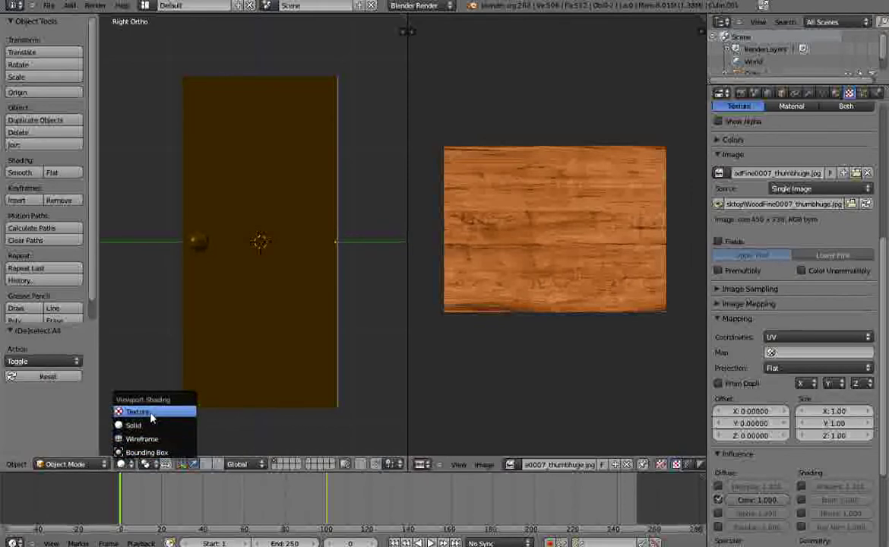
pyautogui.click(140, 412)
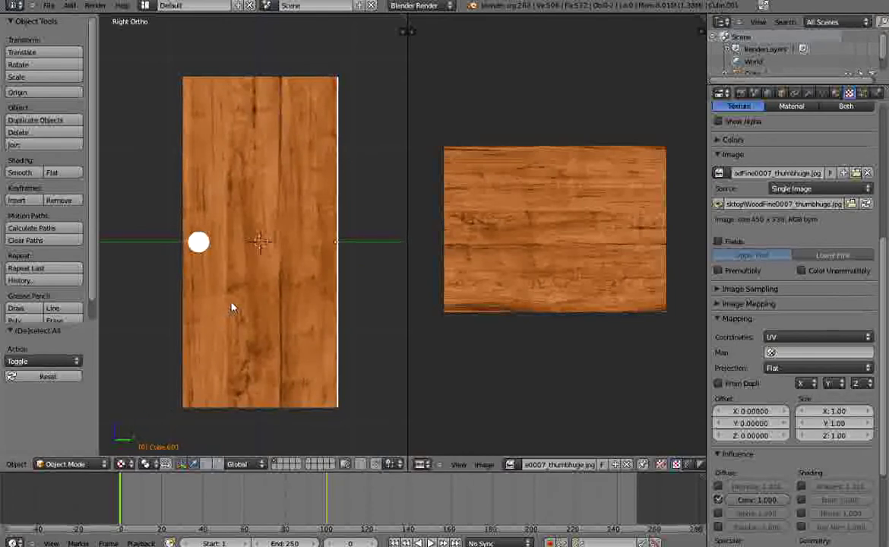
# Step: Enlarge the door face's UVs by about 1.15 so they extend slightly past the wood image's width, and return to Object Mode
pyautogui.scroll(-1, 236, 300)
pyautogui.press('Tab')
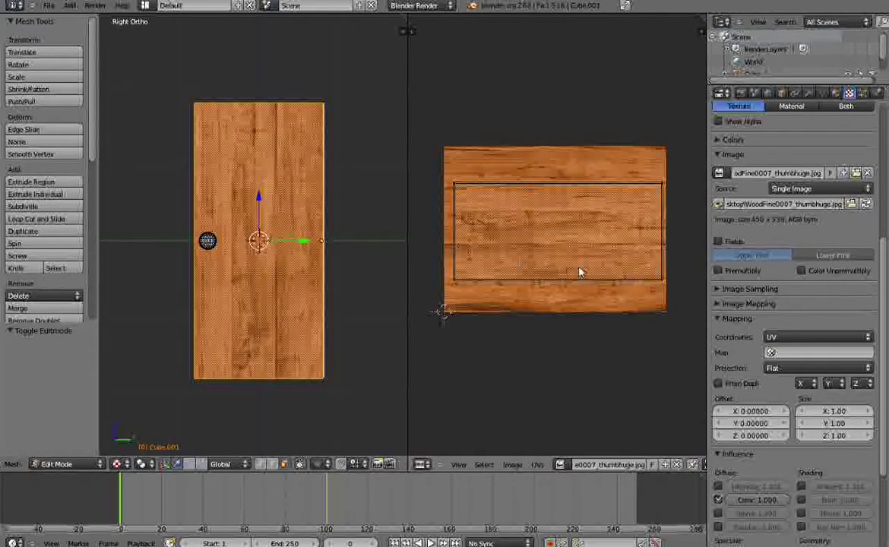
pyautogui.press('s')
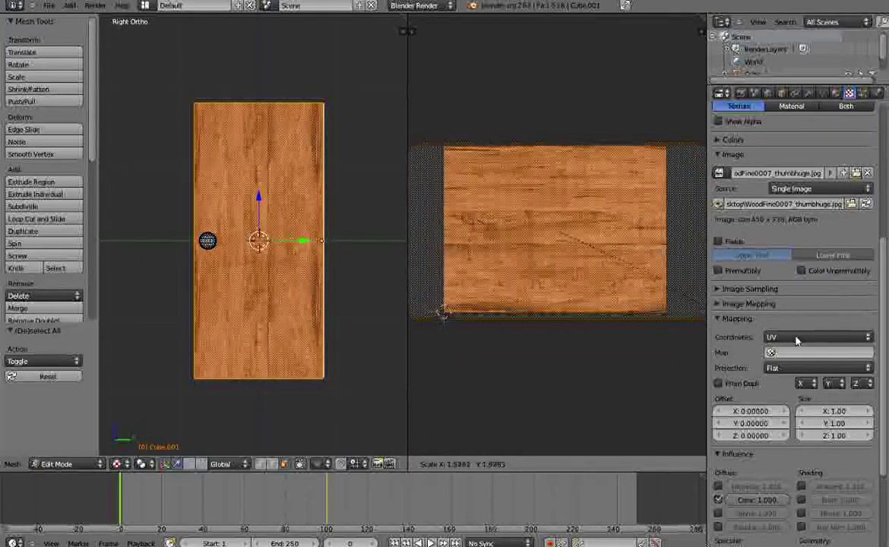
pyautogui.click(675, 321)
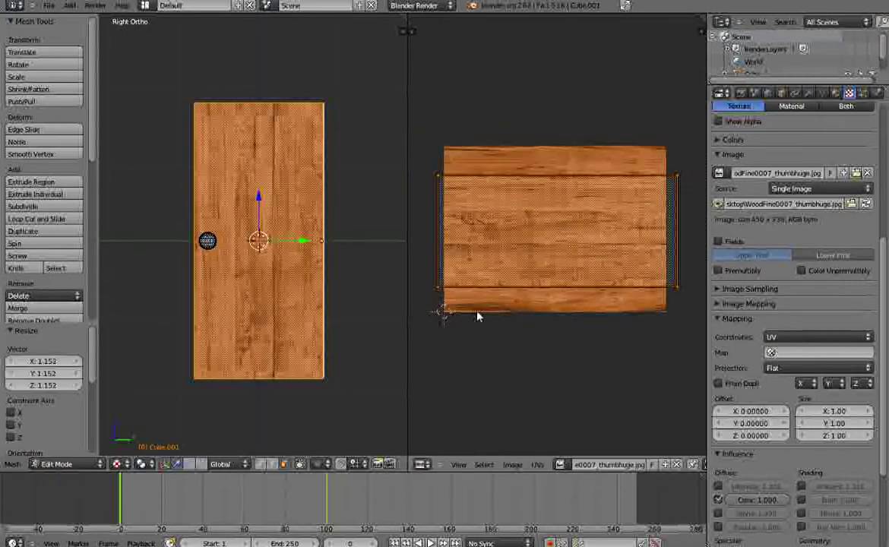
pyautogui.press('Tab')
# Step: Orbit to an angled view of the door and, in Edit Mode, invert the selection to pick every face except the textured one
pyautogui.moveTo(245, 219); pyautogui.dragTo(248, 298, button='middle')
pyautogui.rightClick(304, 263)
pyautogui.press('Tab')
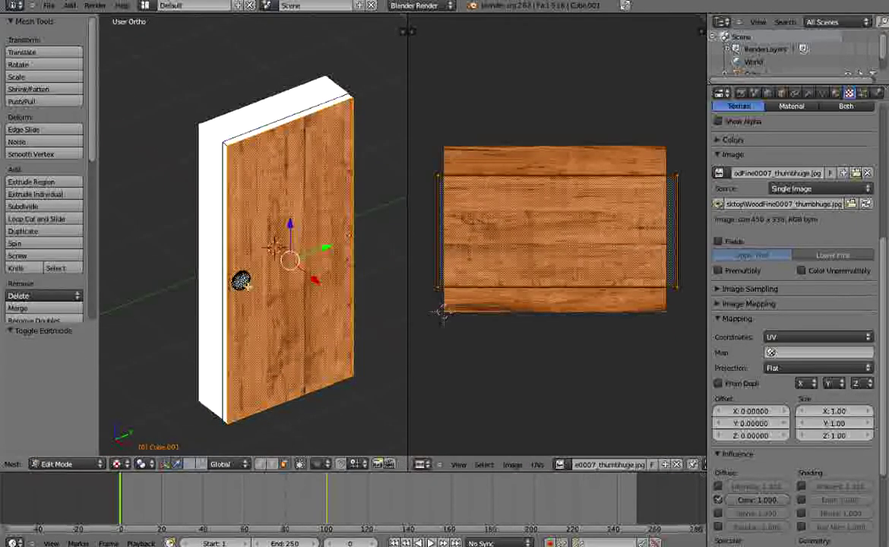
pyautogui.press('a')
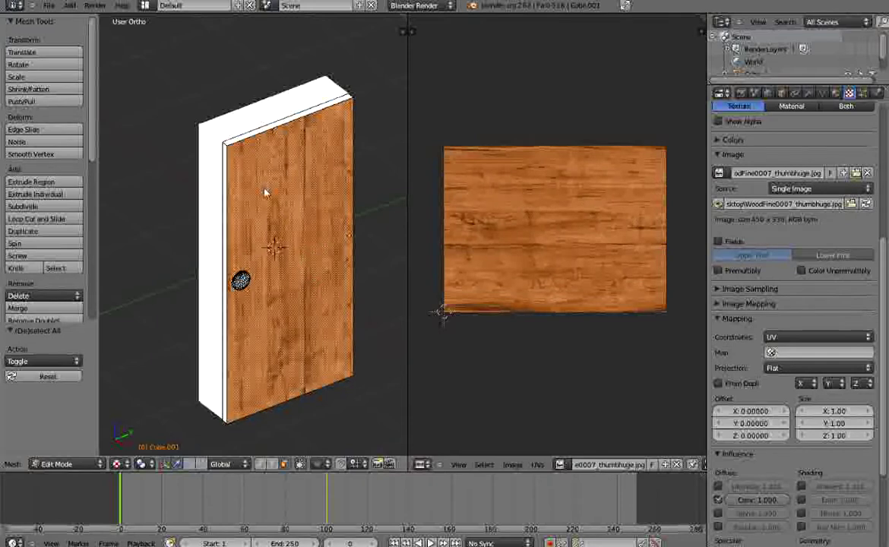
pyautogui.press('Tab')
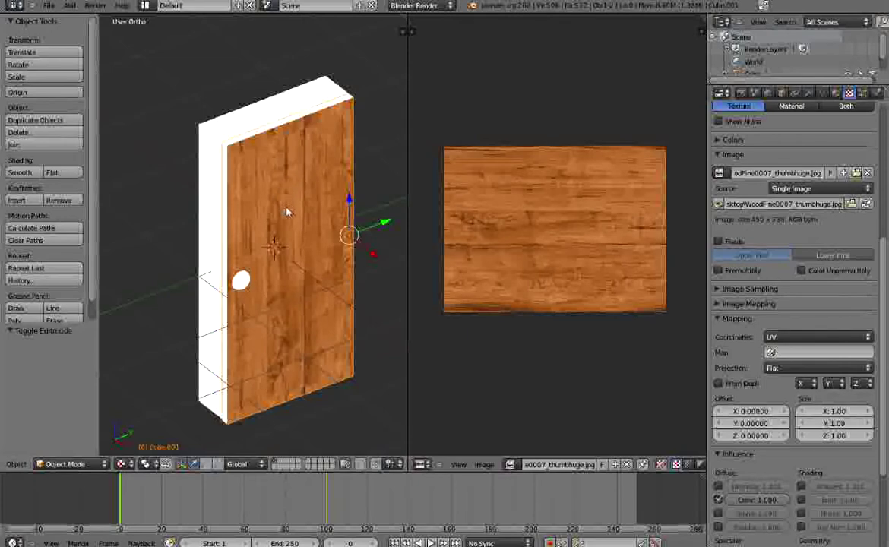
pyautogui.press('Tab')
pyautogui.press('a')
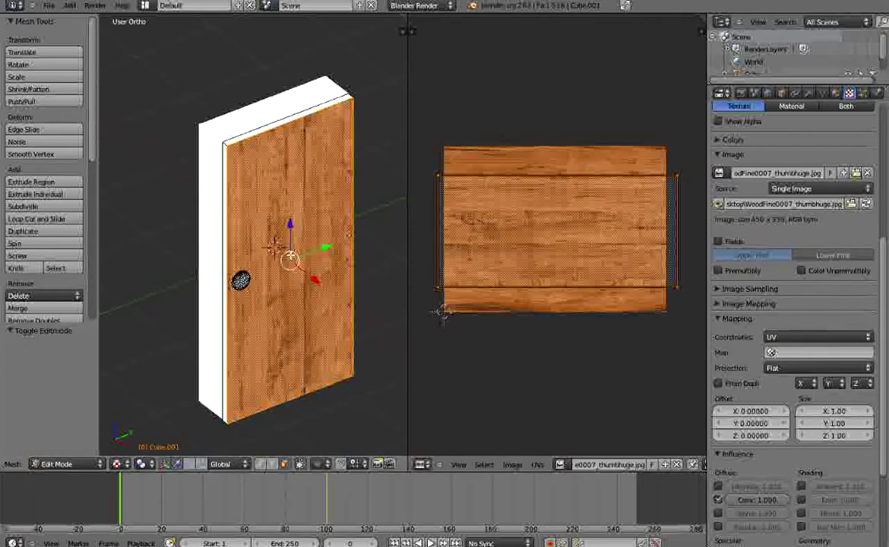
pyautogui.hotkey('ctrl', 'i')
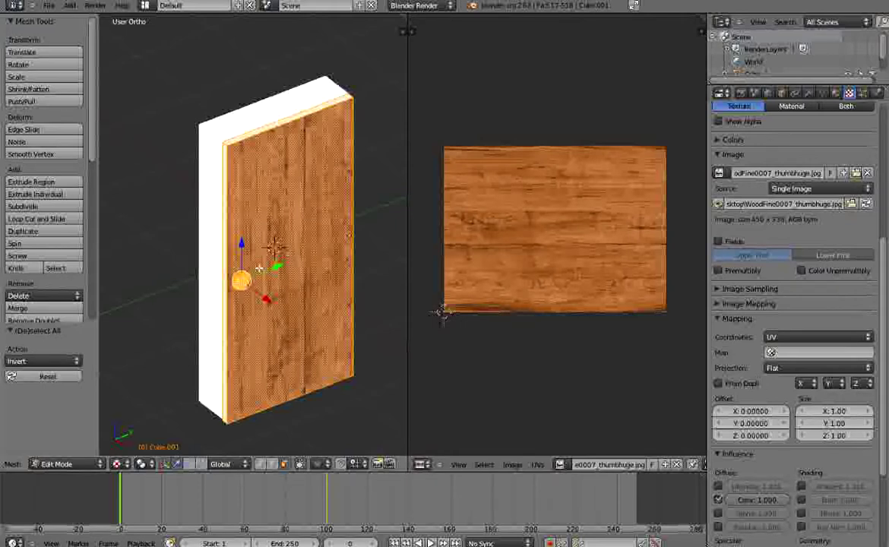
# Step: Unwrap the selected faces with Smart UV Project, using an angle limit of 66, island margin 0 and area weight 0
pyautogui.press('u')
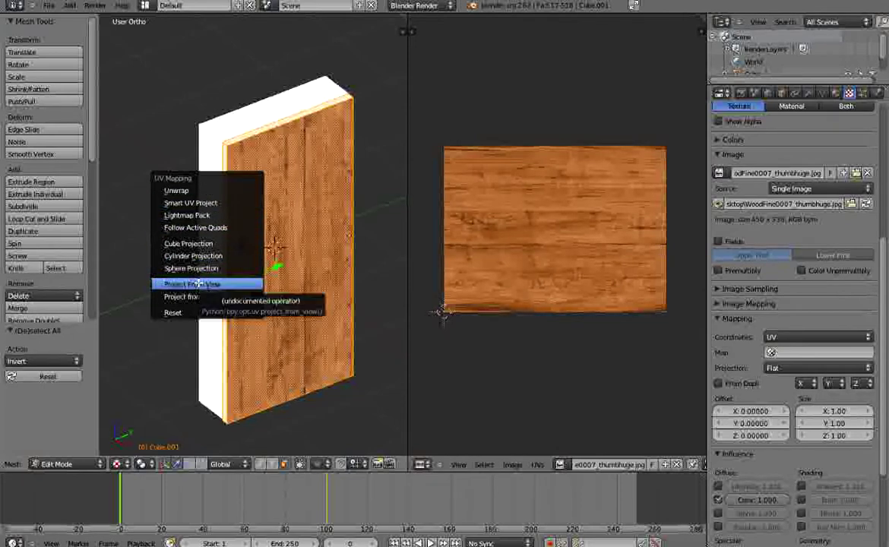
pyautogui.click(225, 203)
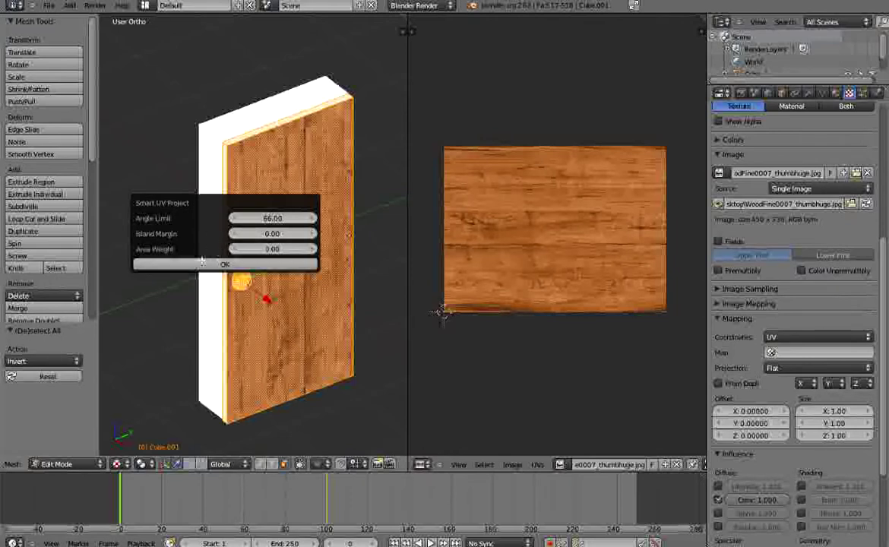
pyautogui.click(226, 264)
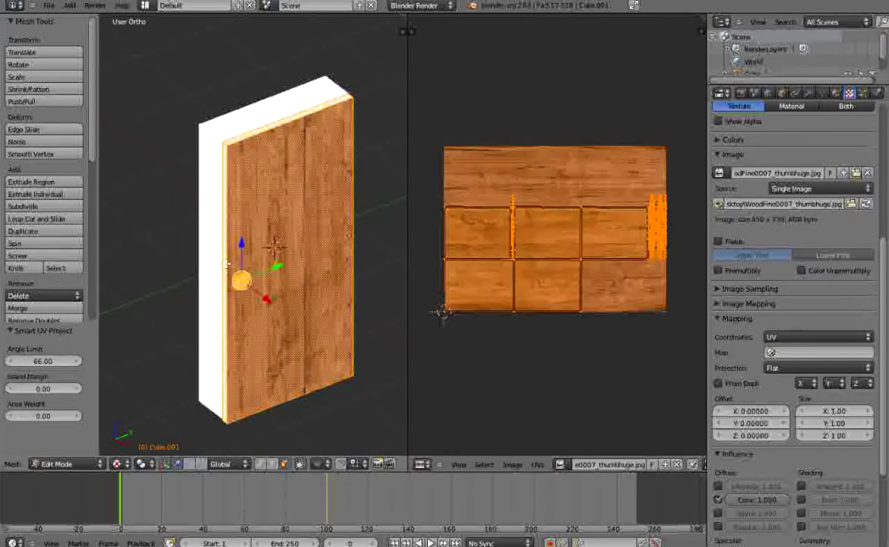
# Step: Try to border-select the doorknob's narrow UV islands among the unwrapped door faces on the wood image
pyautogui.scroll(1, 579, 293)
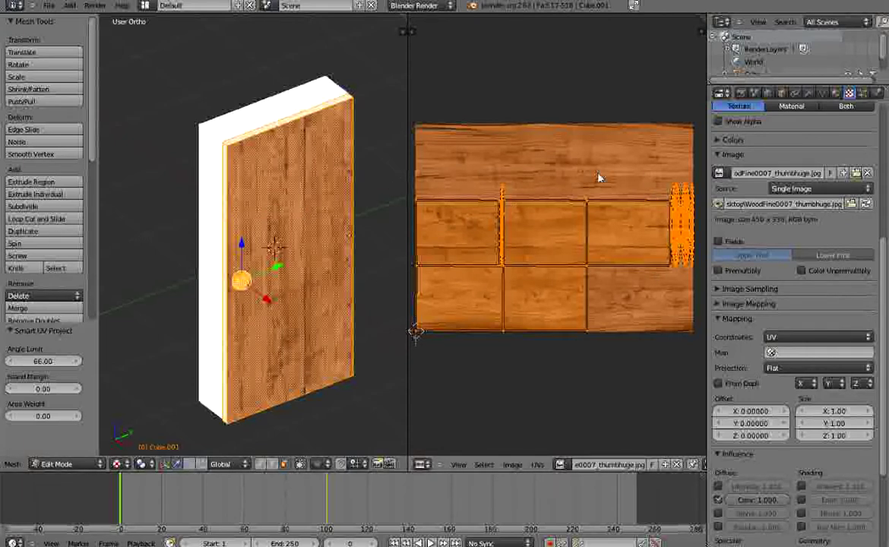
pyautogui.scroll(3, 524, 243)
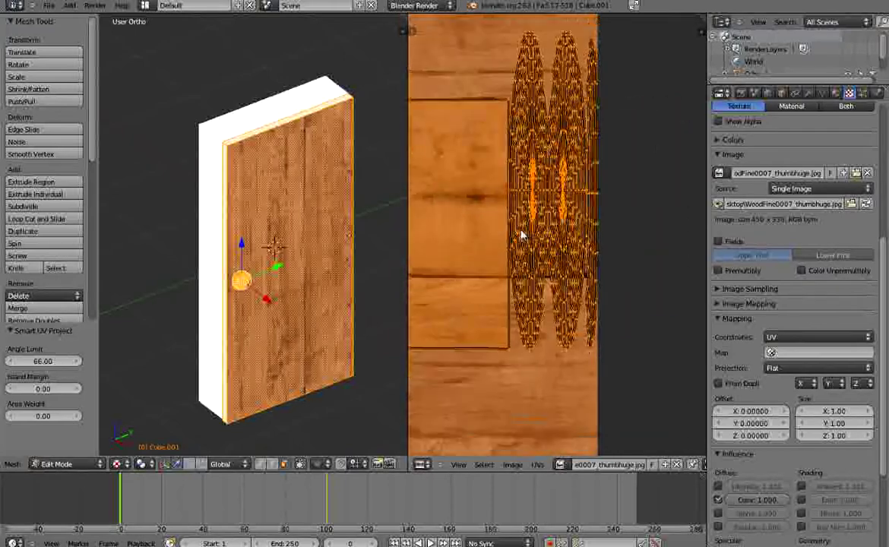
pyautogui.press('a')
pyautogui.scroll(2, 510, 264)
pyautogui.press('b')
pyautogui.moveTo(608, 79); pyautogui.dragTo(573, 88)
pyautogui.scroll(-1, 531, 163)
pyautogui.moveTo(526, 257); pyautogui.dragTo(692, 247, button='middle')
pyautogui.moveTo(472, 281); pyautogui.dragTo(563, 268, button='middle')
pyautogui.scroll(5, 253, 236)
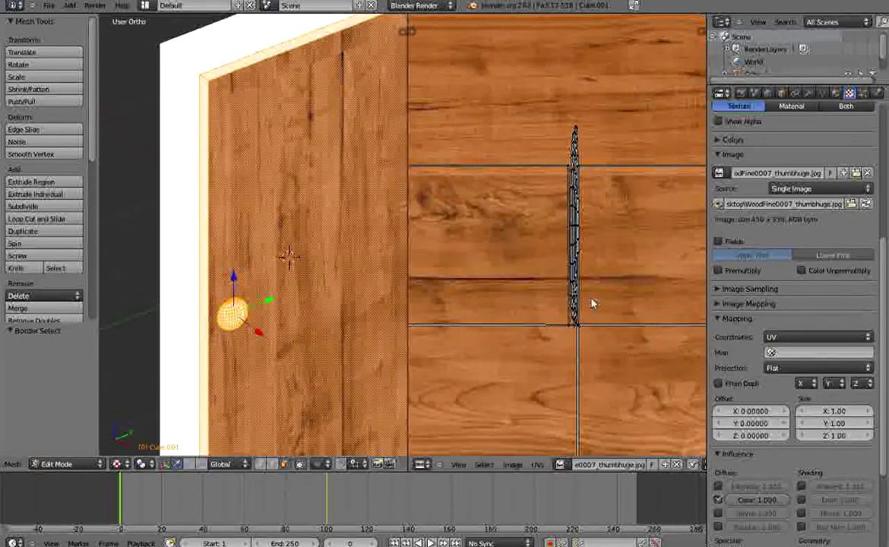
pyautogui.scroll(-4, 591, 302)
pyautogui.scroll(3, 562, 296)
pyautogui.moveTo(567, 285); pyautogui.dragTo(612, 283, button='middle')
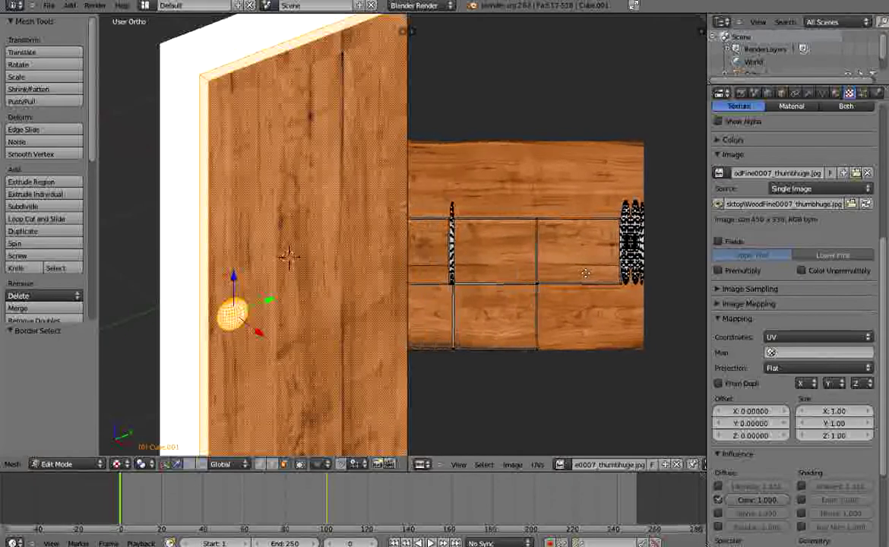
pyautogui.press('a')
pyautogui.press('a')
pyautogui.press('b')
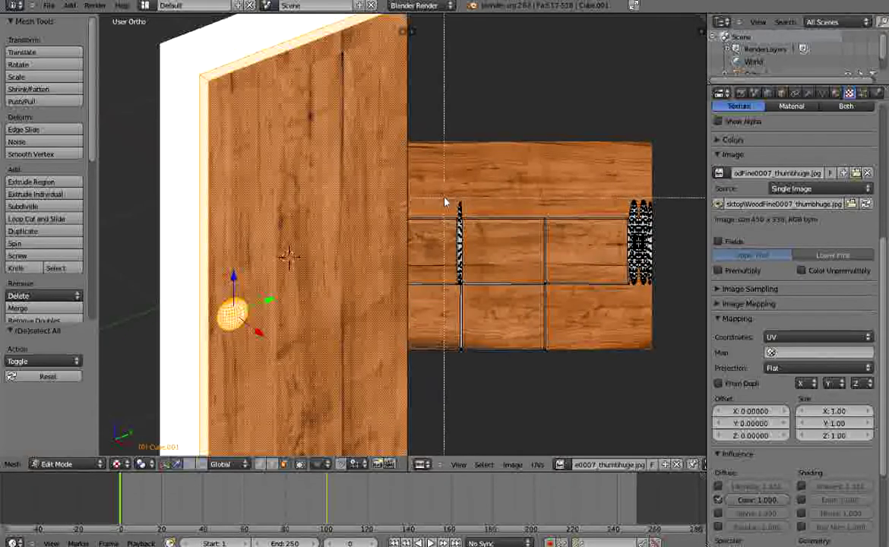
pyautogui.moveTo(450, 191); pyautogui.dragTo(559, 166)
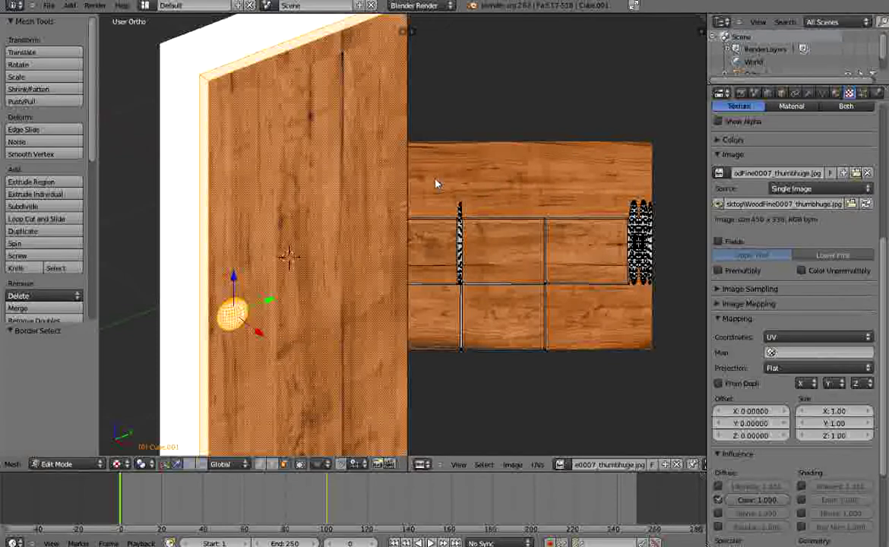
# Step: Select the doorknob's UV islands by picking points on them and extending the selection to all linked UVs
pyautogui.rightClick(456, 202)
pyautogui.scroll(5, 451, 234)
pyautogui.scroll(5, 451, 235)
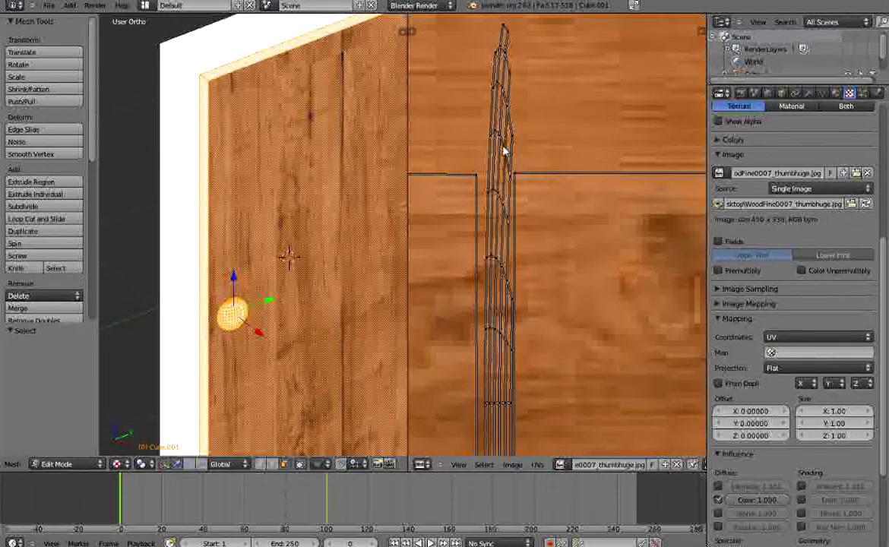
pyautogui.rightClick(508, 105)
pyautogui.scroll(-3, 508, 105)
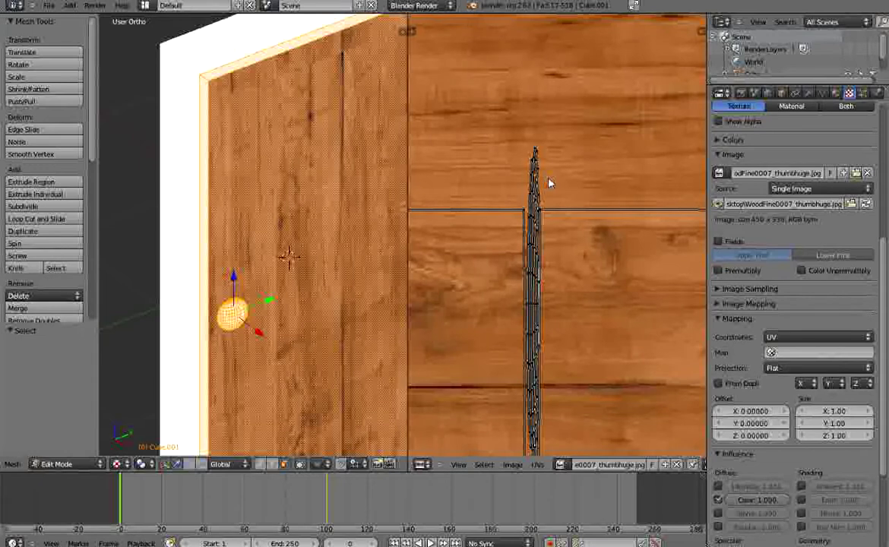
pyautogui.hotkey('ctrl', 'l')
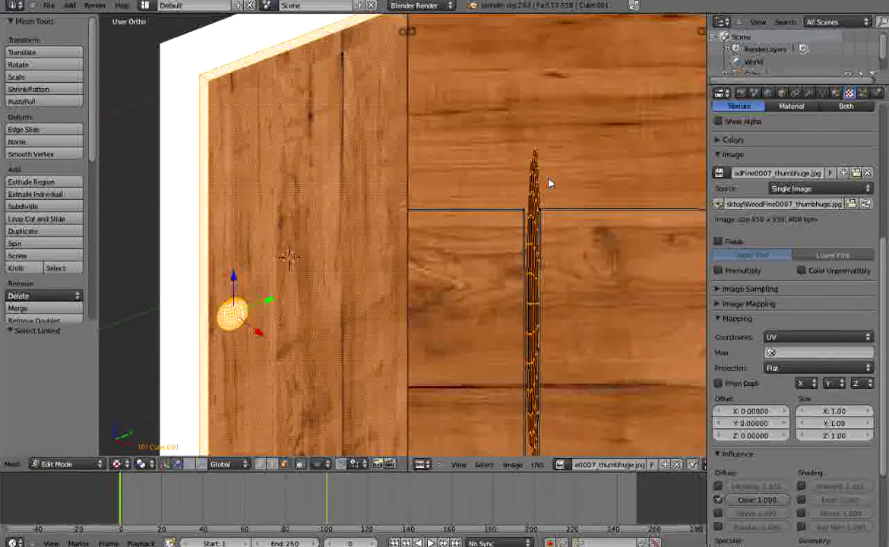
pyautogui.scroll(-1, 550, 183)
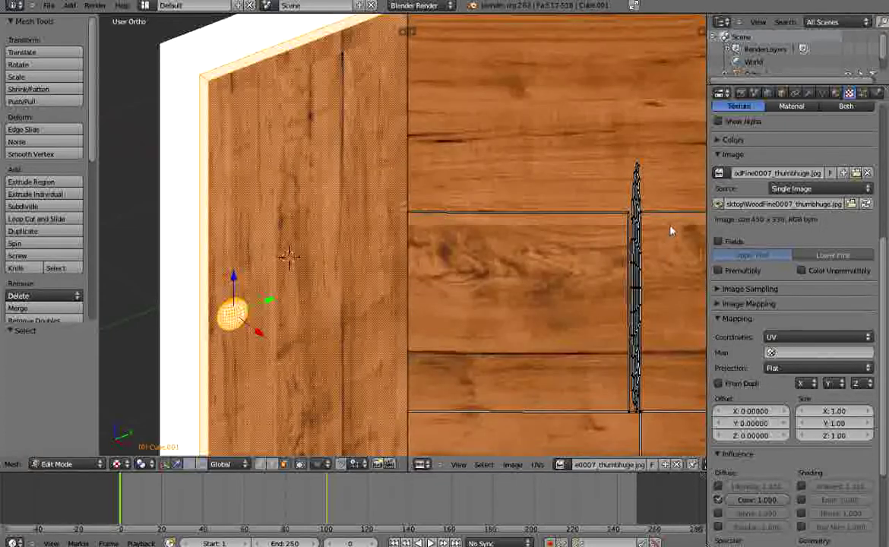
pyautogui.scroll(-5, 645, 200)
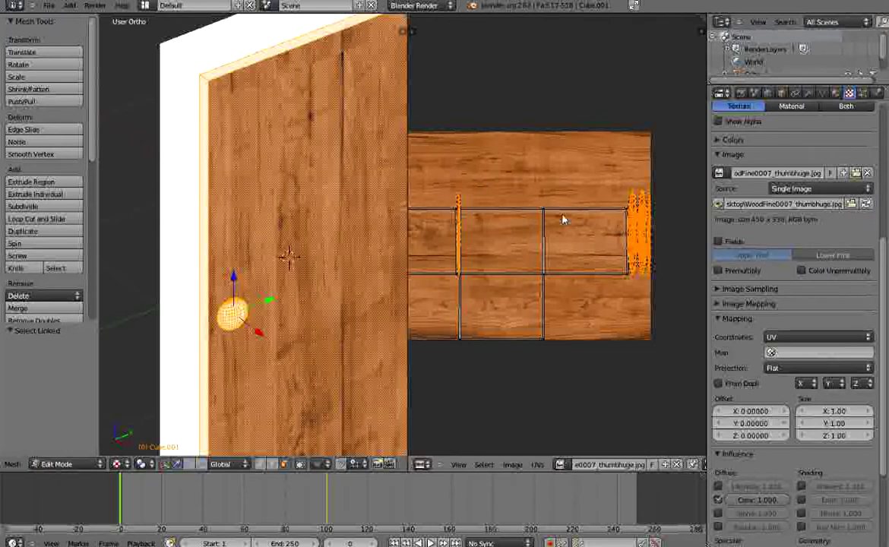
# Step: Shrink the doorknob UVs to about 0.167, rescale them along X and move them to the free strip above the door islands
pyautogui.press('s')
pyautogui.press('x')
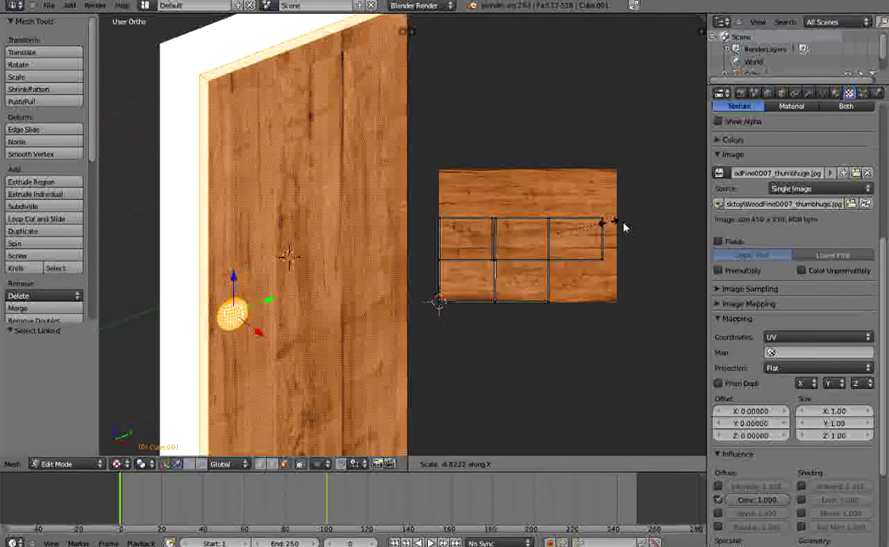
pyautogui.click(621, 225)
pyautogui.press('s')
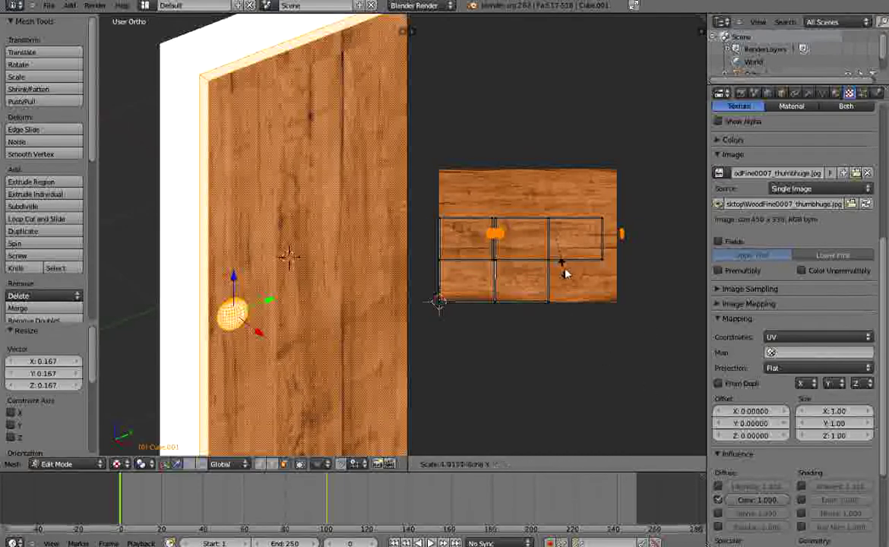
pyautogui.click(605, 289)
pyautogui.press('g')
pyautogui.click(639, 264)
pyautogui.press('s')
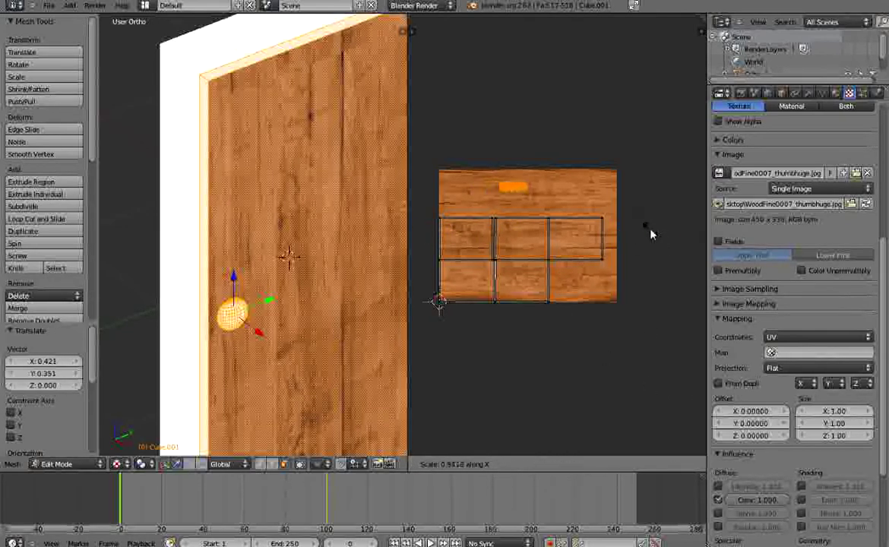
pyautogui.click(647, 232)
# Step: Select the doorknob UV island lying outside the wood image, move it into the image's free upper area and rescale it
pyautogui.scroll(-3, 645, 232)
pyautogui.press('a')
pyautogui.rightClick(643, 228)
pyautogui.press('s')
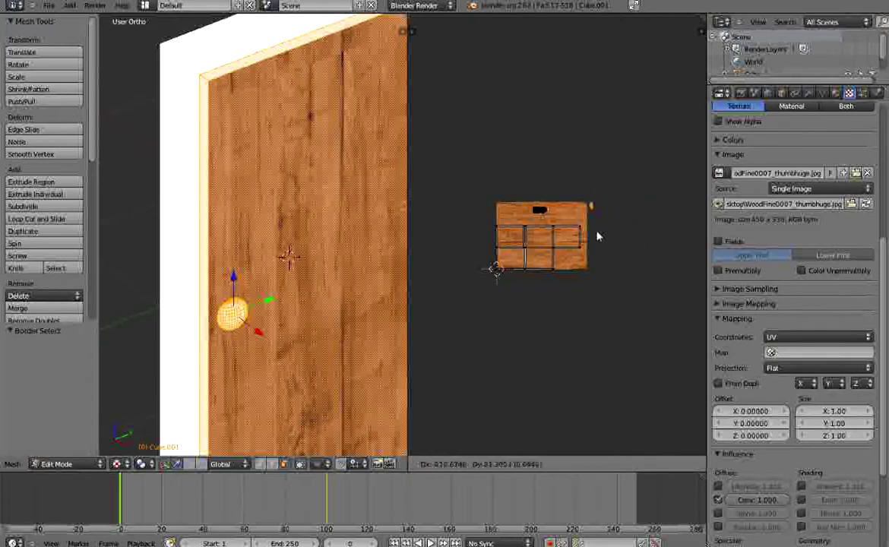
pyautogui.click(619, 254)
pyautogui.press('g')
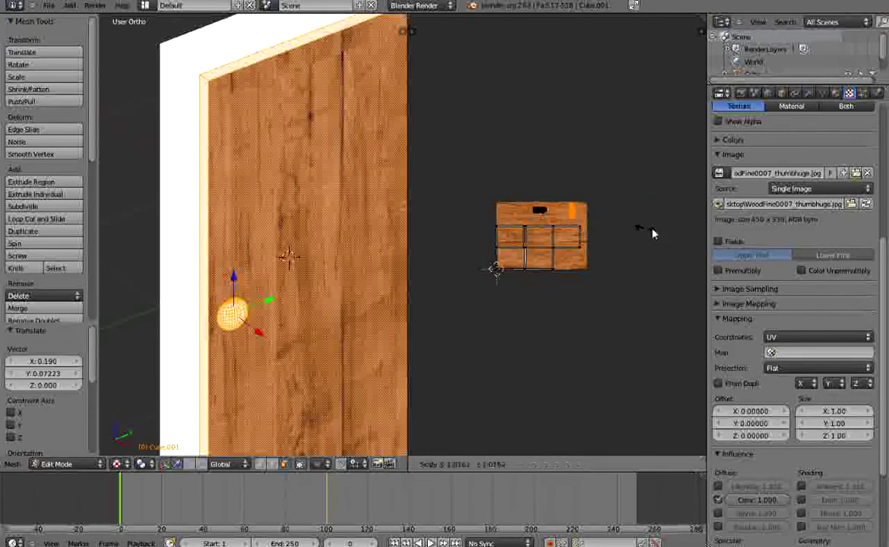
pyautogui.click(639, 230)
# Step: Enlarge the other doorknob UV islands by about 3.8 and shift them up about 0.026 into the free area above the door islands
pyautogui.scroll(3, 646, 220)
pyautogui.press('a')
pyautogui.rightClick(490, 141)
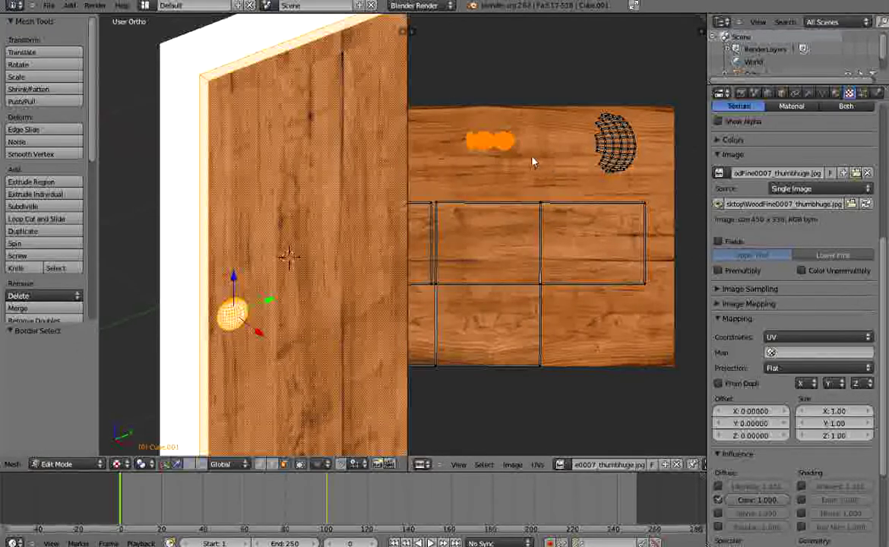
pyautogui.press('g')
pyautogui.click(539, 193)
pyautogui.press('s')
pyautogui.click(645, 228)
pyautogui.press('g')
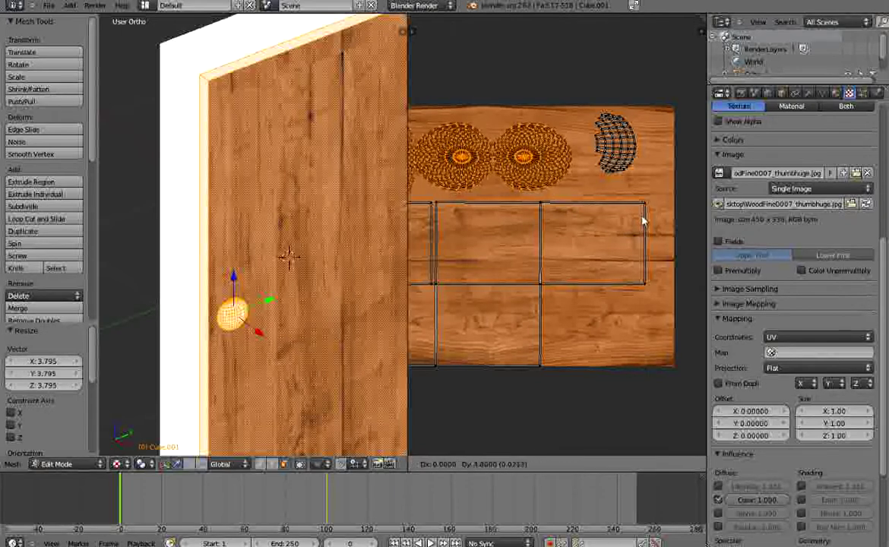
pyautogui.click(645, 221)
# Step: Select all the door and doorknob UV islands on the wood image
pyautogui.scroll(-1, 597, 221)
pyautogui.moveTo(554, 210); pyautogui.dragTo(594, 202, button='middle')
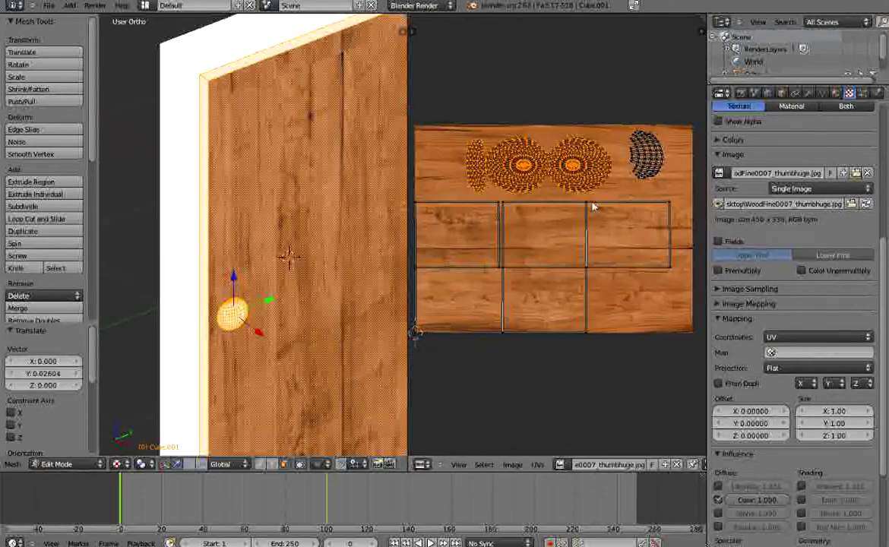
pyautogui.press('a')
pyautogui.press('a')
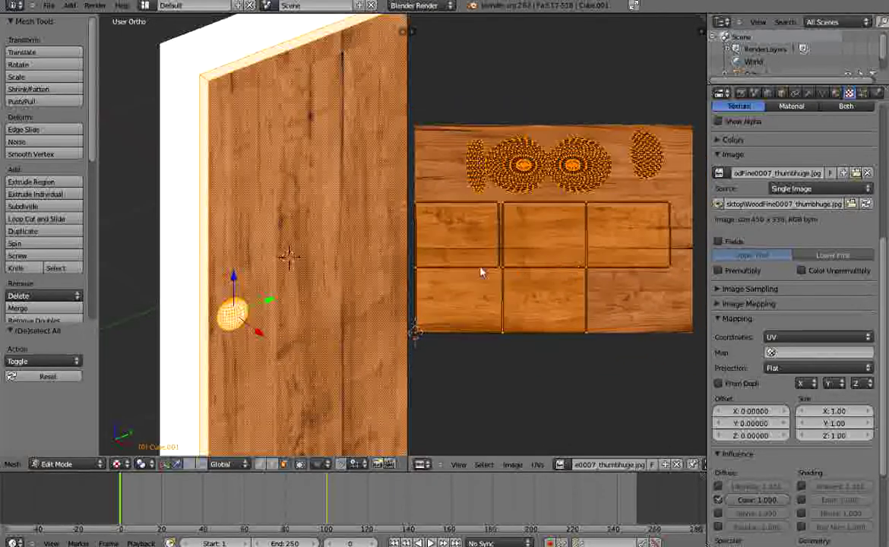
# Step: Assign the image WoodFine0007_thumbhuge.jpg to the selected UV islands, return to Object Mode and deselect the door
pyautogui.click(561, 464)
pyautogui.click(587, 339)
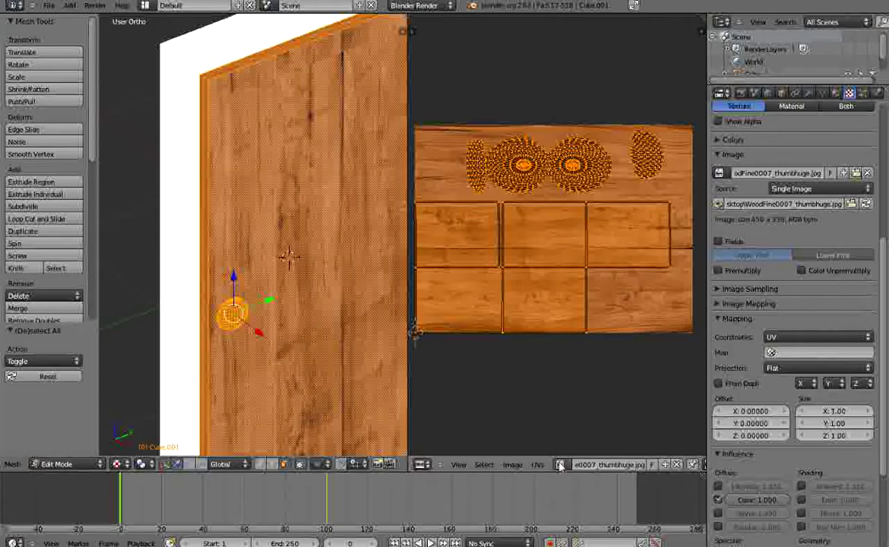
pyautogui.press('Tab')
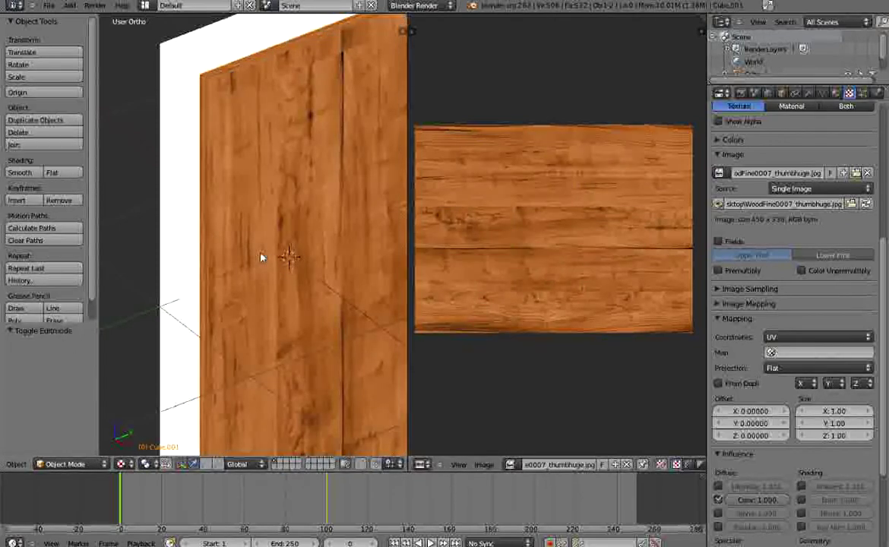
pyautogui.press('Tab')
pyautogui.click(561, 464)
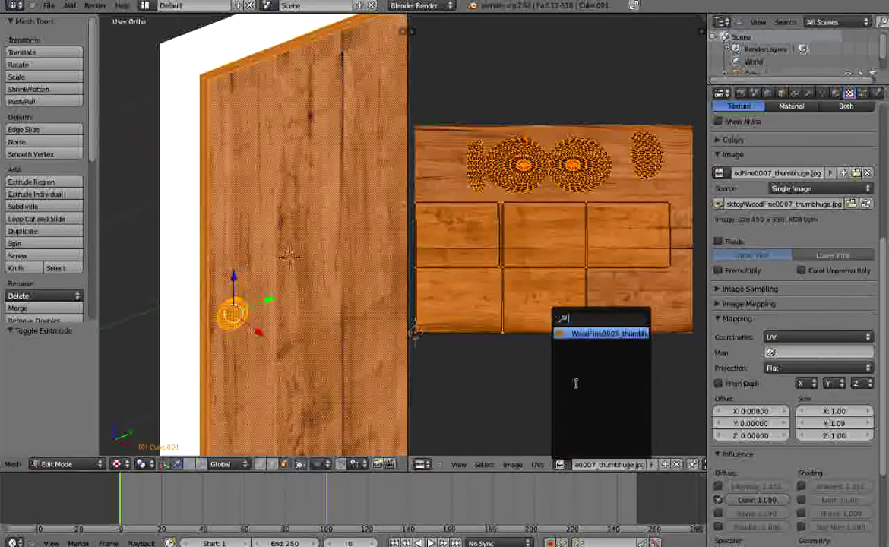
pyautogui.click(586, 335)
pyautogui.press('Tab')
pyautogui.press('a')
# Step: Examine the textured door from several angles and distances, with the 3D view maximized and in perspective
pyautogui.moveTo(267, 297); pyautogui.dragTo(255, 252, button='middle')
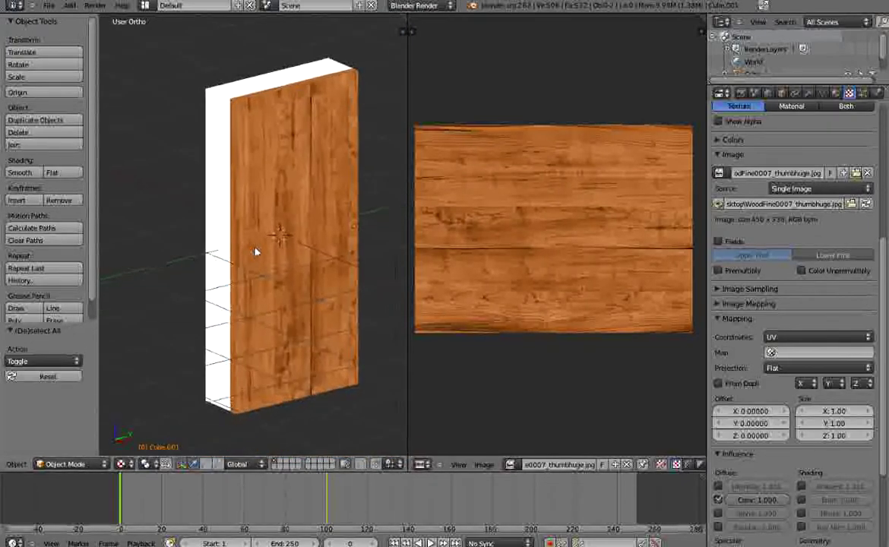
pyautogui.scroll(6, 264, 228)
pyautogui.scroll(-5, 262, 240)
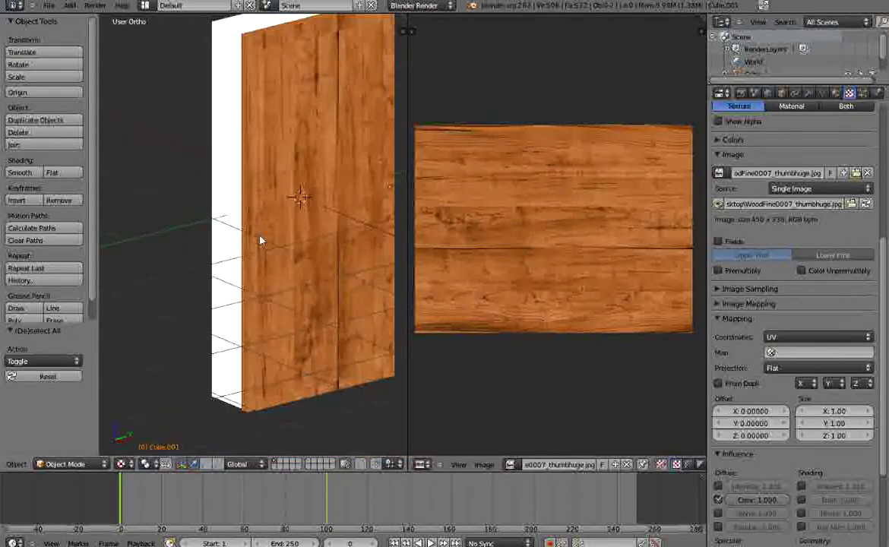
pyautogui.scroll(-3, 261, 240)
pyautogui.moveTo(270, 247); pyautogui.dragTo(238, 313, button='middle')
pyautogui.scroll(3, 264, 288)
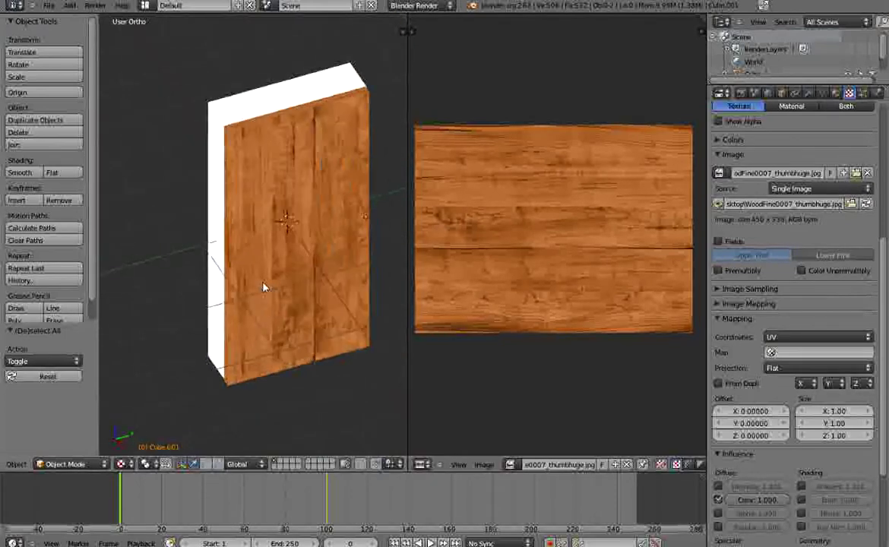
pyautogui.hotkey('ctrl', 'Up')
pyautogui.press('KP_5')
pyautogui.scroll(5, 456, 364)
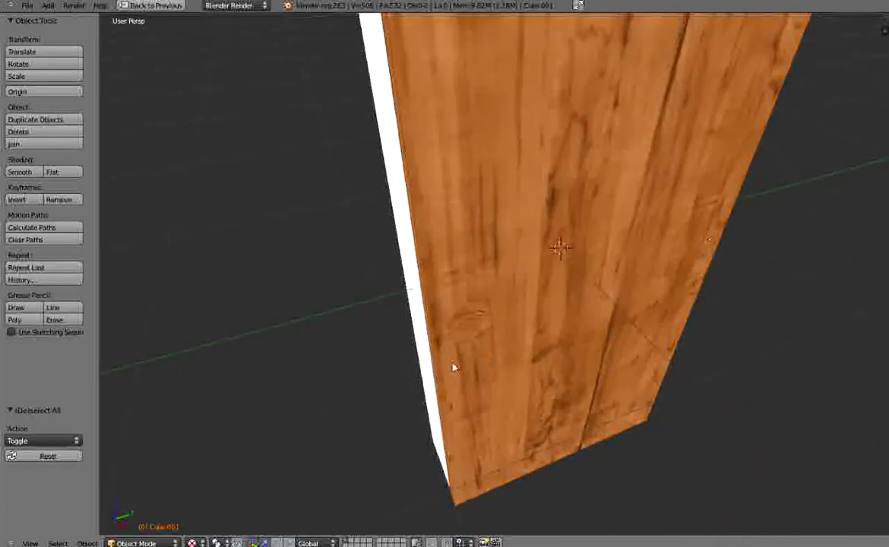
pyautogui.scroll(-5, 453, 367)
pyautogui.moveTo(409, 447); pyautogui.dragTo(487, 406, button='middle')
# Step: Add a point lamp at the scene origin and move it about 1.9 units along X in front of the door
pyautogui.hotkey('shift', 'a')
pyautogui.moveTo(491, 400)
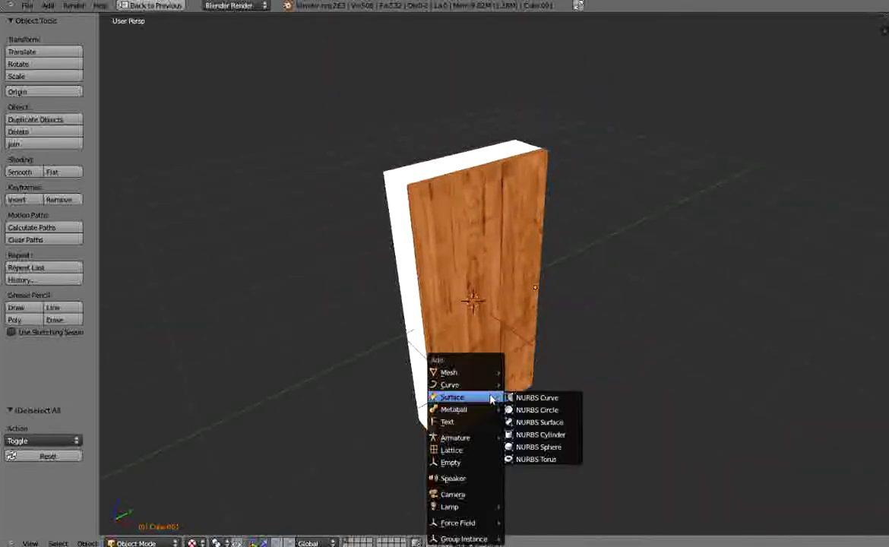
pyautogui.moveTo(470, 507)
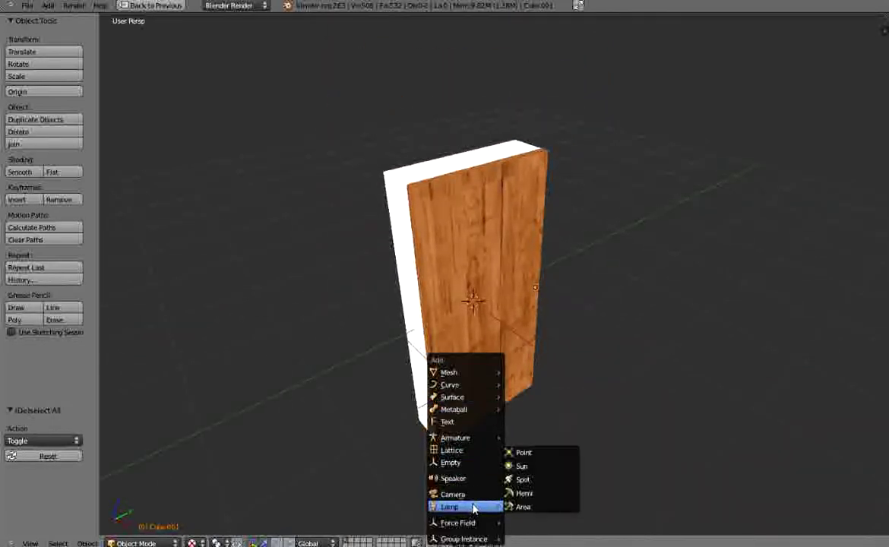
pyautogui.click(531, 454)
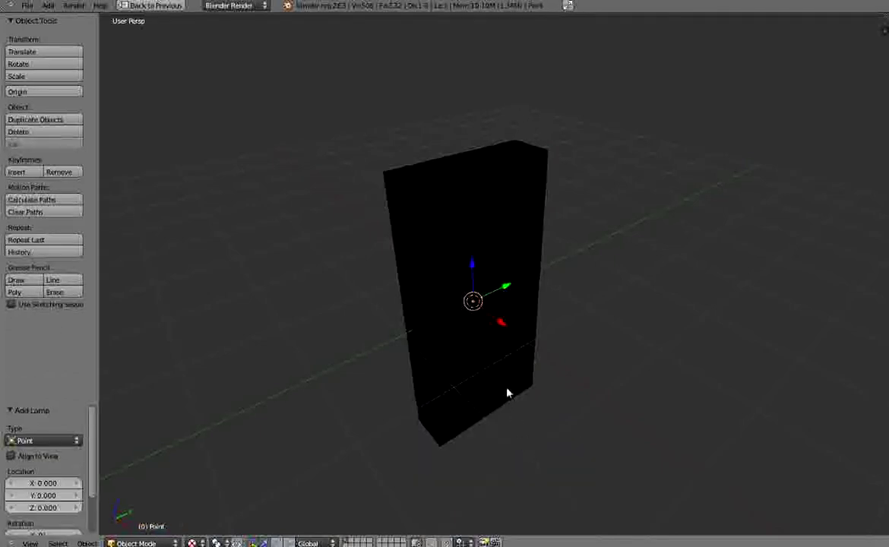
pyautogui.moveTo(508, 393); pyautogui.dragTo(509, 299, button='middle')
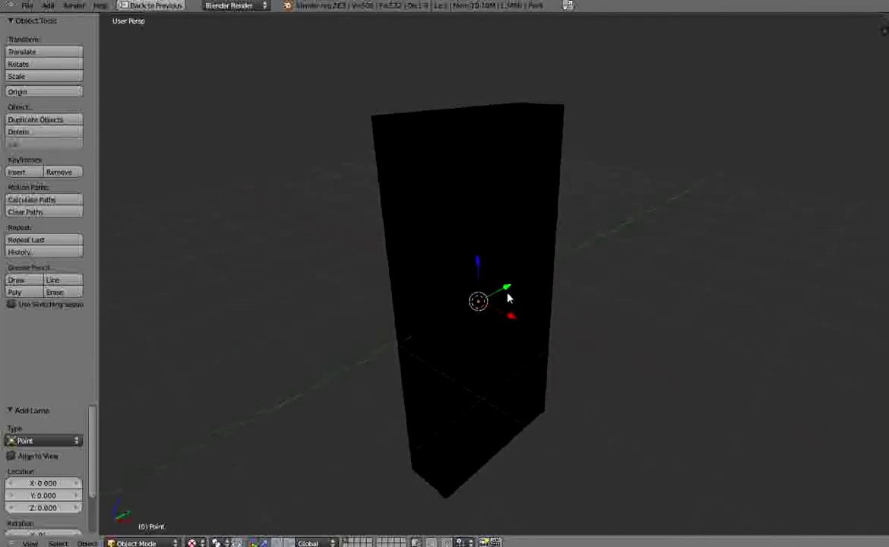
pyautogui.scroll(3, 507, 298)
pyautogui.press('g')
pyautogui.press('x')
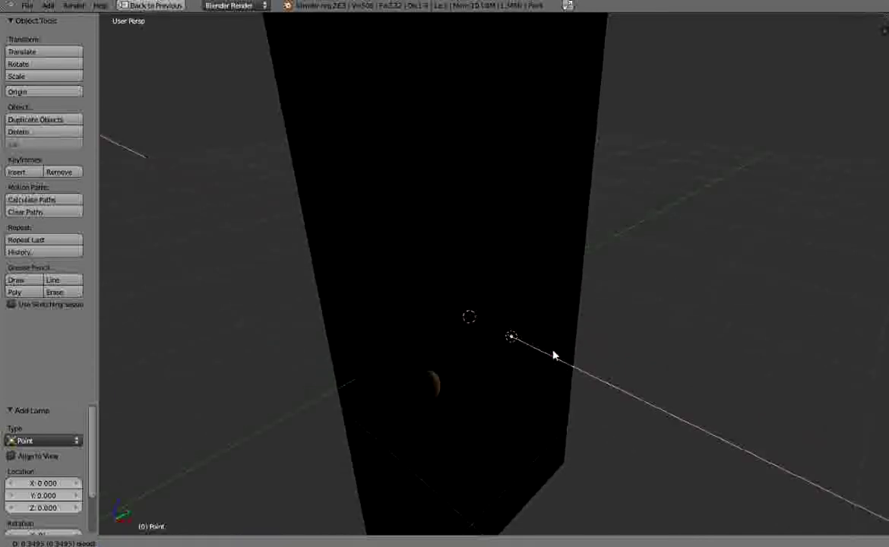
pyautogui.click(730, 420)
pyautogui.scroll(-4, 709, 389)
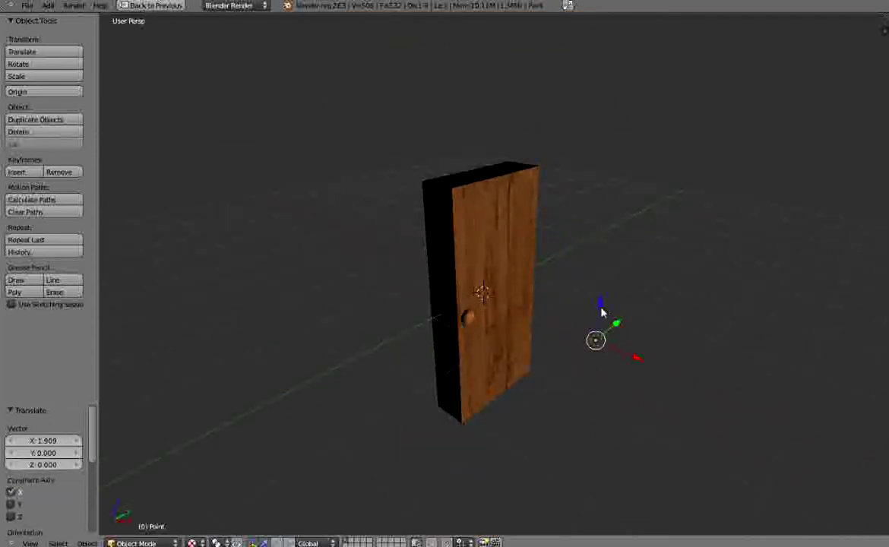
# Step: Raise the lamp about 2.9 units along Z, shift it along Y toward the doorknob side and deselect it
pyautogui.press('g')
pyautogui.press('z')
pyautogui.click(609, 73)
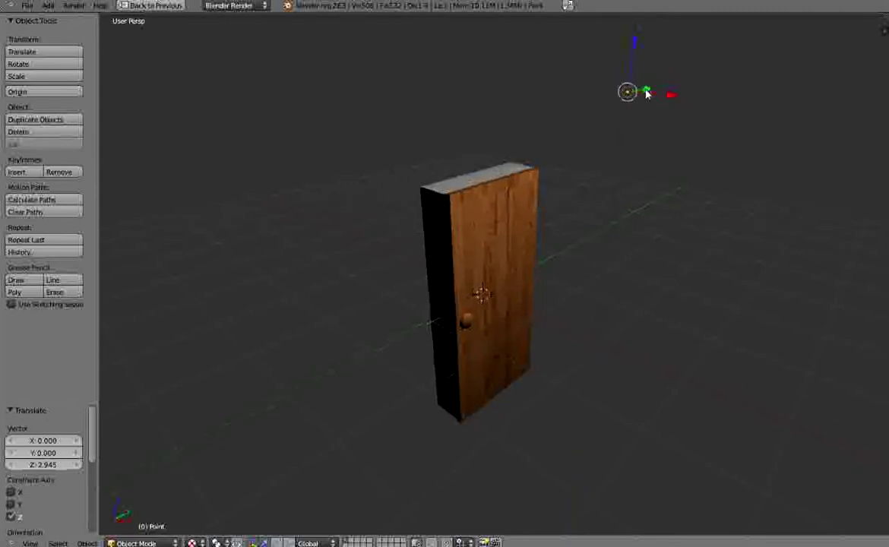
pyautogui.press('g')
pyautogui.press('y')
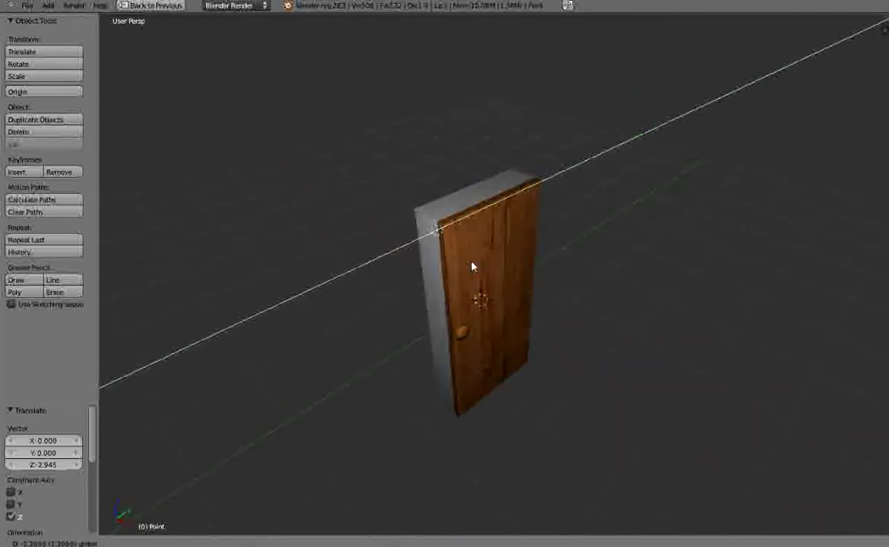
pyautogui.click(486, 273)
pyautogui.press('a')
# Step: Examine the lit door up close and from its other side, and check the lamp's placement
pyautogui.scroll(4, 482, 276)
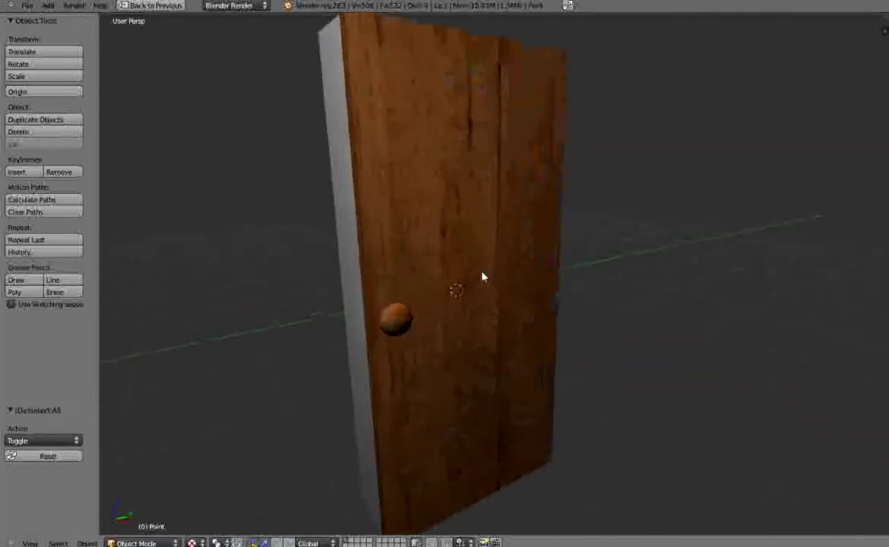
pyautogui.moveTo(482, 276); pyautogui.dragTo(345, 272, button='middle')
pyautogui.scroll(-3, 510, 310)
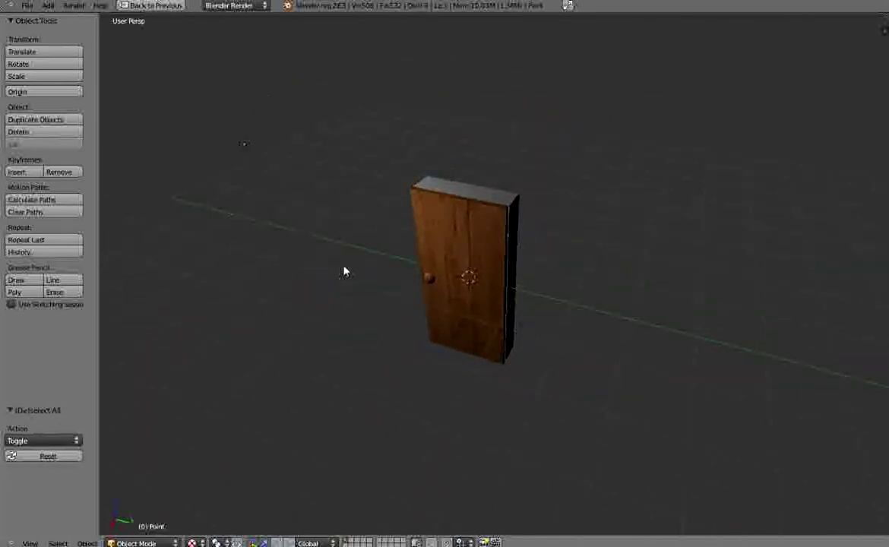
pyautogui.rightClick(244, 146)
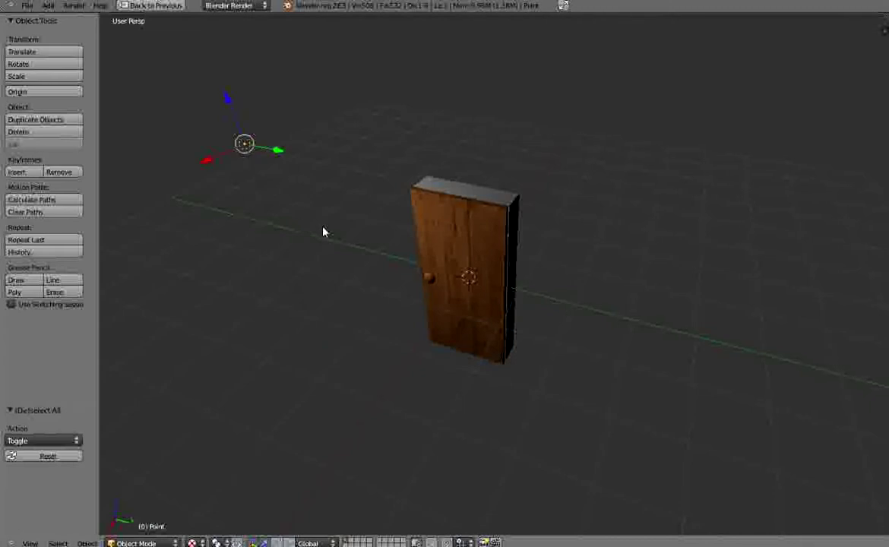
pyautogui.press('a')
pyautogui.hotkey('ctrl', 'Up')
pyautogui.hotkey('ctrl', 'Up')
# Step: Add a camera at the scene origin
pyautogui.hotkey('shift', 'a')
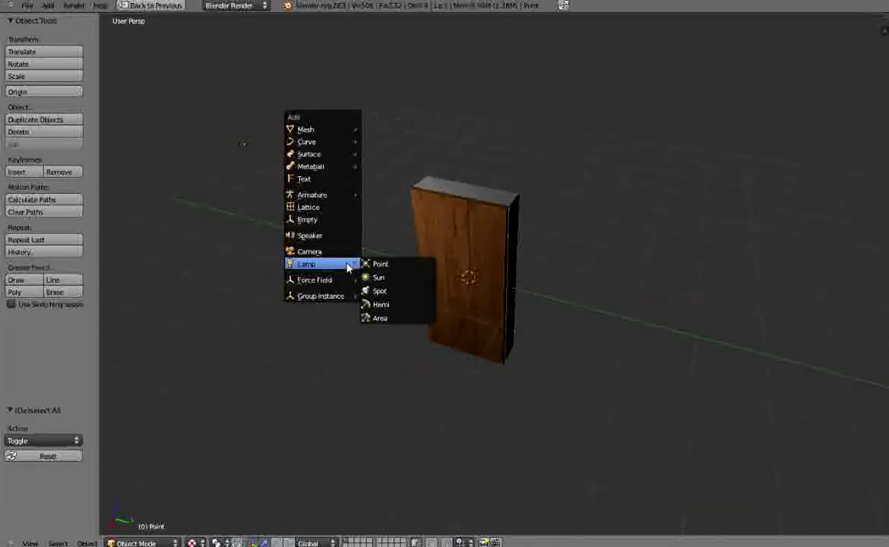
pyautogui.click(341, 258)
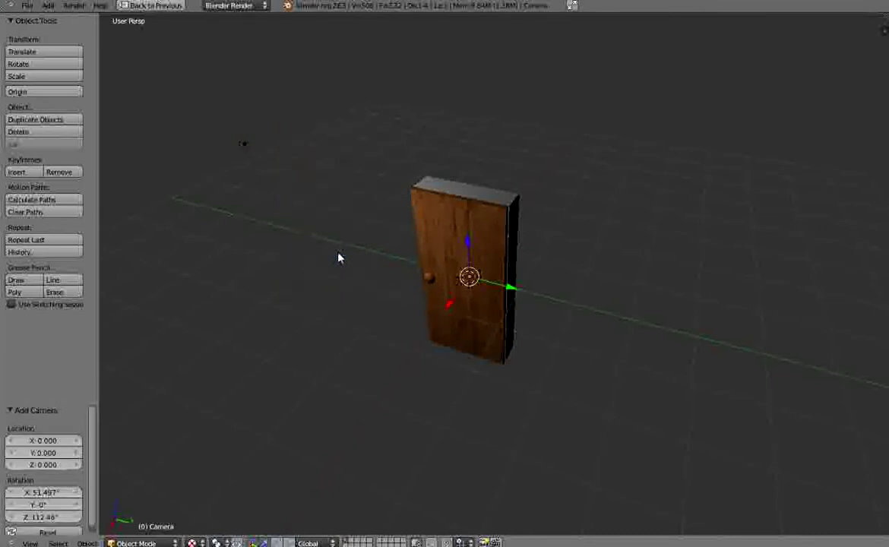
pyautogui.hotkey('shift', 'a')
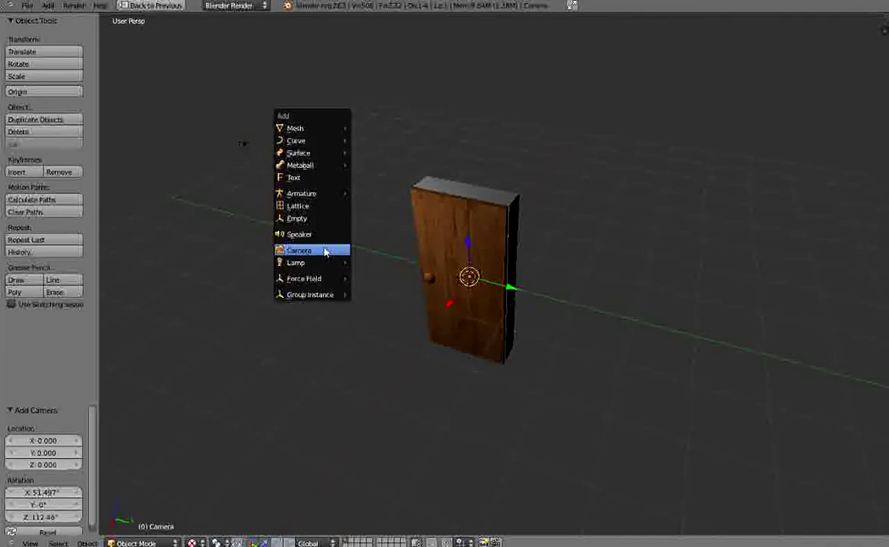
pyautogui.click(337, 253)
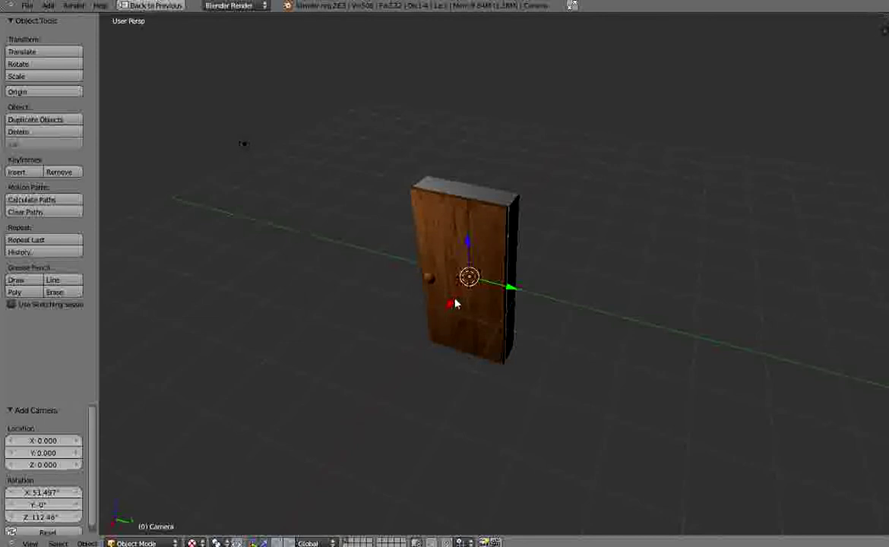
# Step: Move the camera along X by about 5.0 units and a further 2.2 units, out in front of the door
pyautogui.press('g')
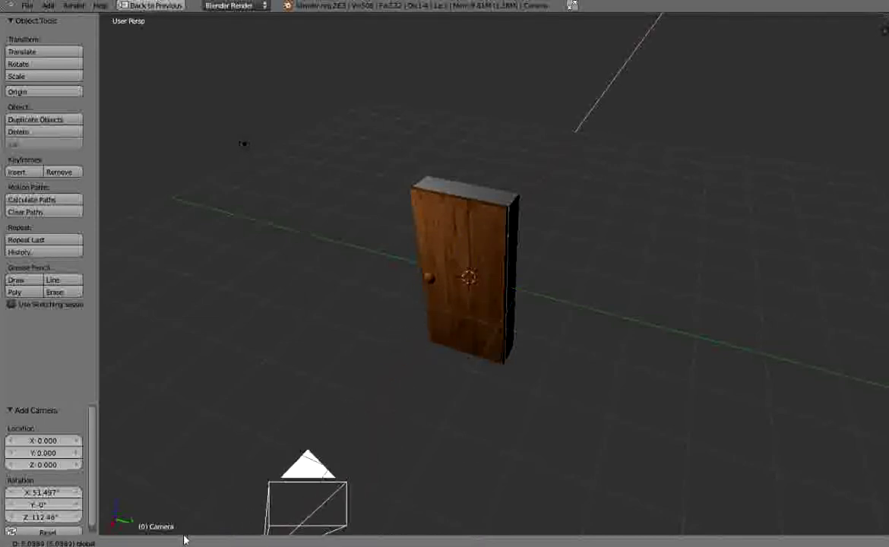
pyautogui.click(186, 536)
pyautogui.scroll(-3, 268, 410)
pyautogui.keyDown('shift'); pyautogui.moveTo(421, 353); pyautogui.dragTo(441, 294, button='middle'); pyautogui.keyUp('shift')
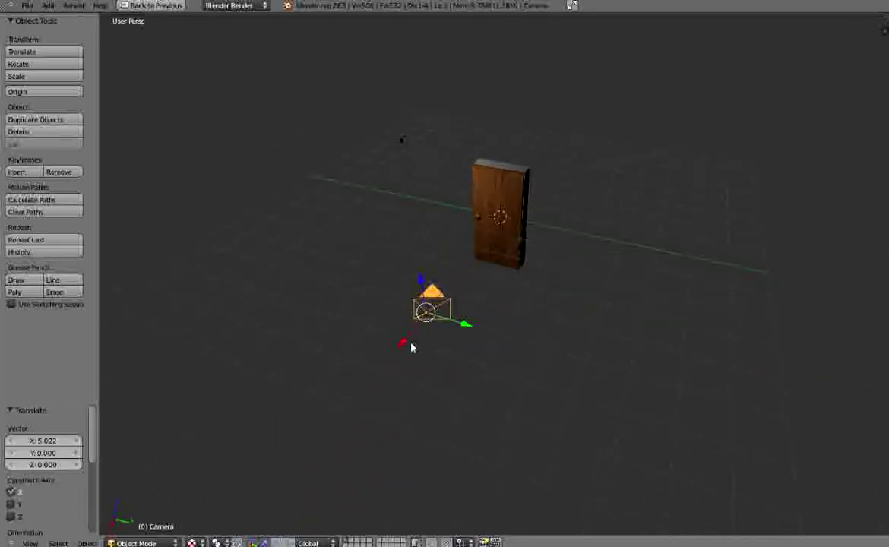
pyautogui.moveTo(411, 347); pyautogui.dragTo(384, 398)
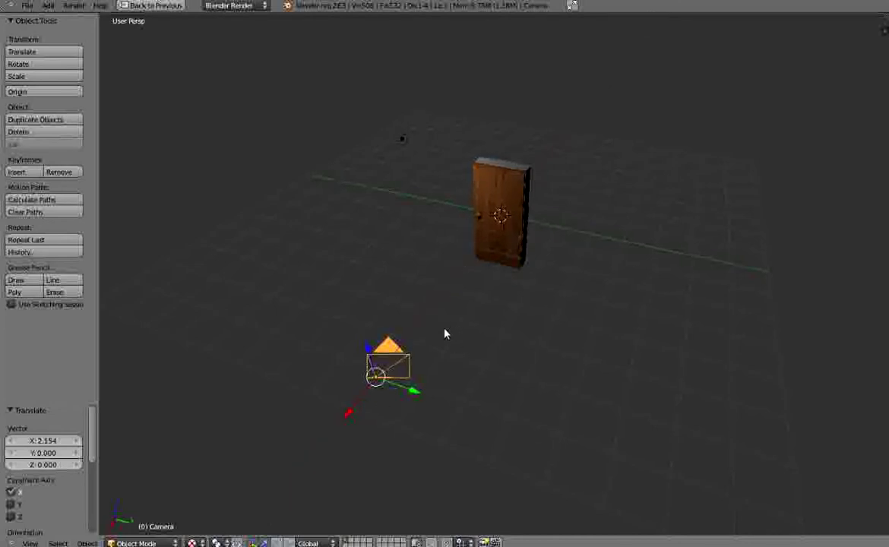
# Step: Look through the camera, move it about 0.6 along X, then shift it about 1.9 along Y and 1.2 along Z
pyautogui.press('KP_0')
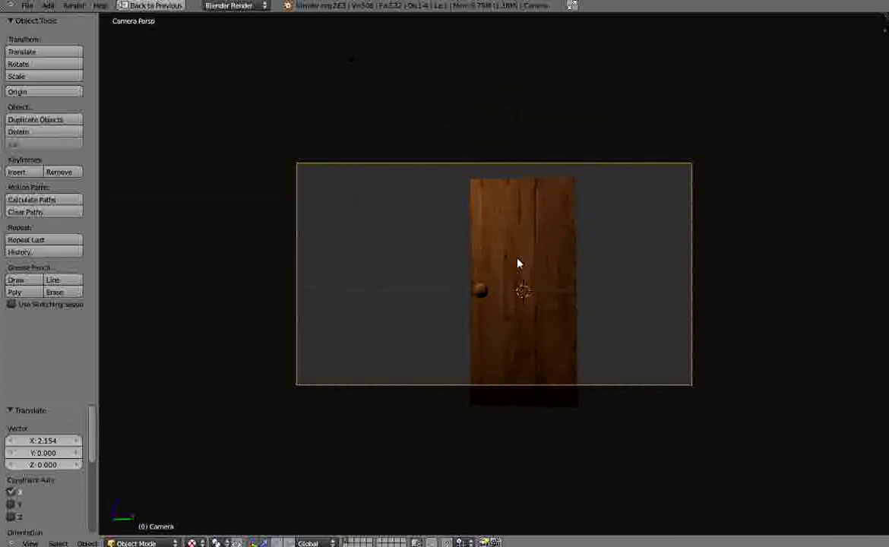
pyautogui.press('g')
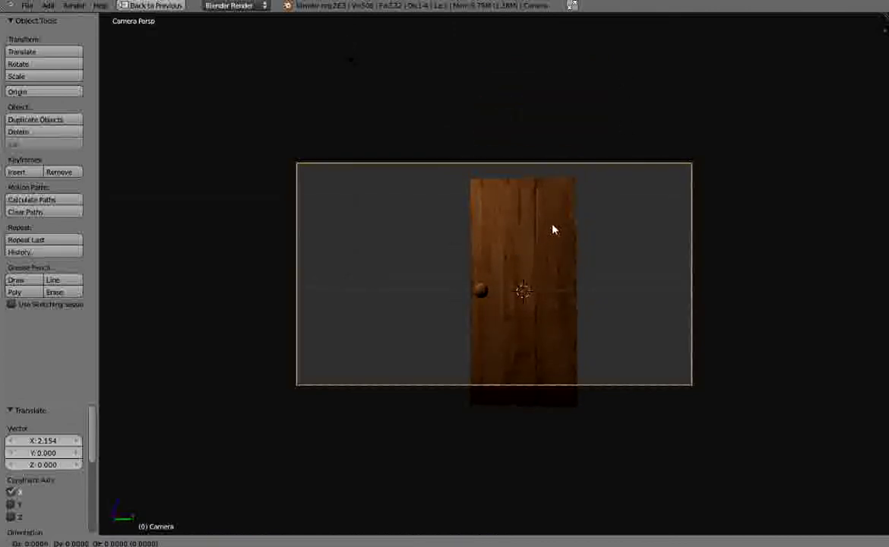
pyautogui.press('x')
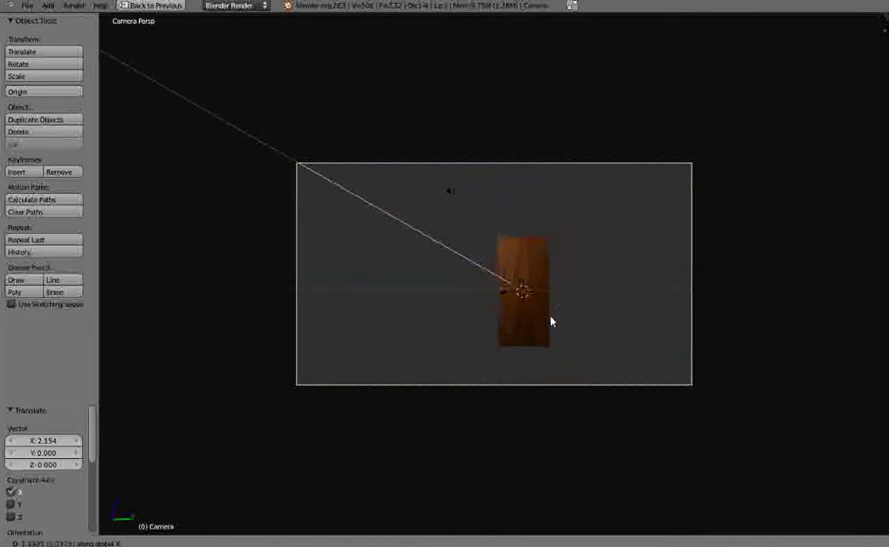
pyautogui.click(570, 254)
pyautogui.press('g')
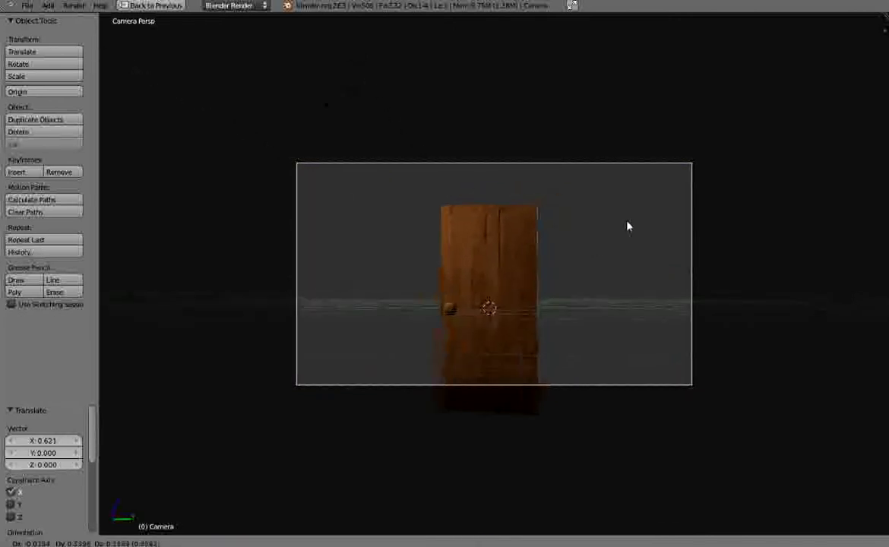
pyautogui.click(709, 167)
# Step: Rotate the camera freely to fit the whole door in the frame and raise it about 0.135 units
pyautogui.press('r')
pyautogui.press('r')
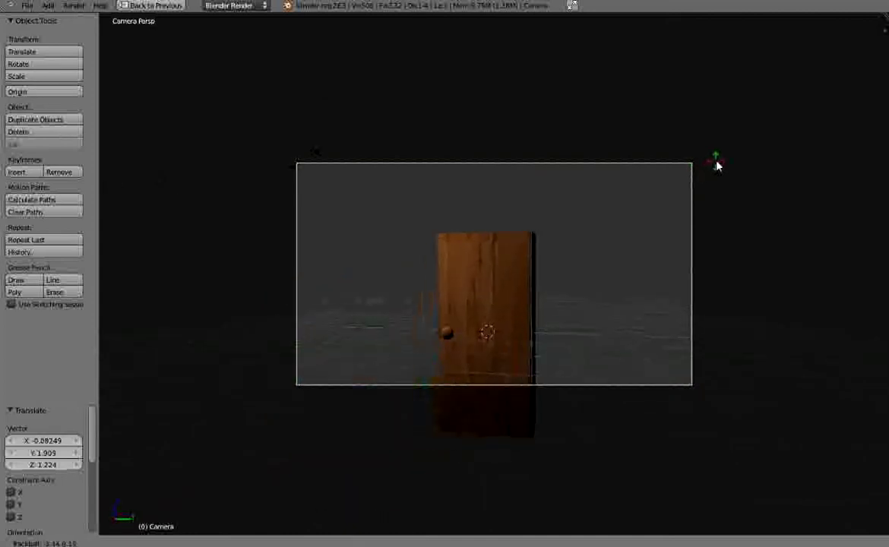
pyautogui.click(718, 156)
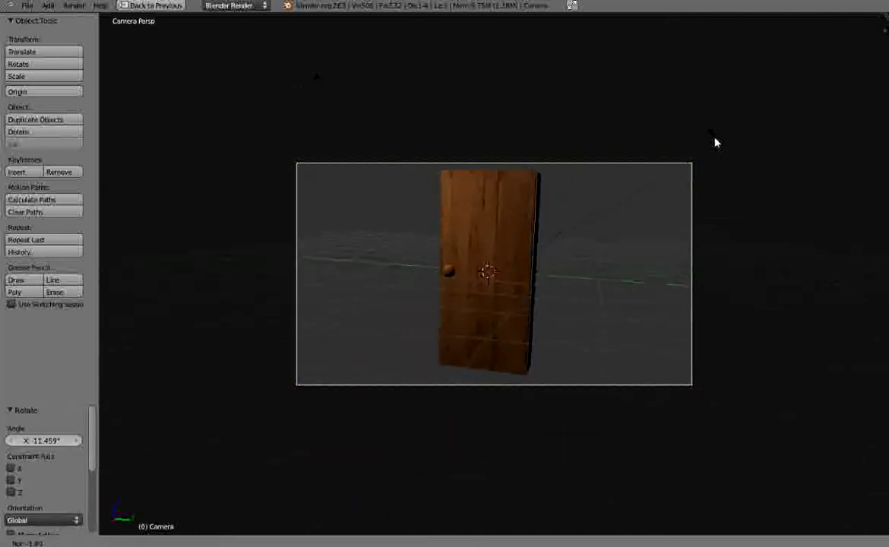
pyautogui.click(714, 150)
pyautogui.press('g')
pyautogui.click(714, 142)
# Step: Reposition the camera farther out and rotate it to frame both the door and the lamp, then deselect it
pyautogui.press('g')
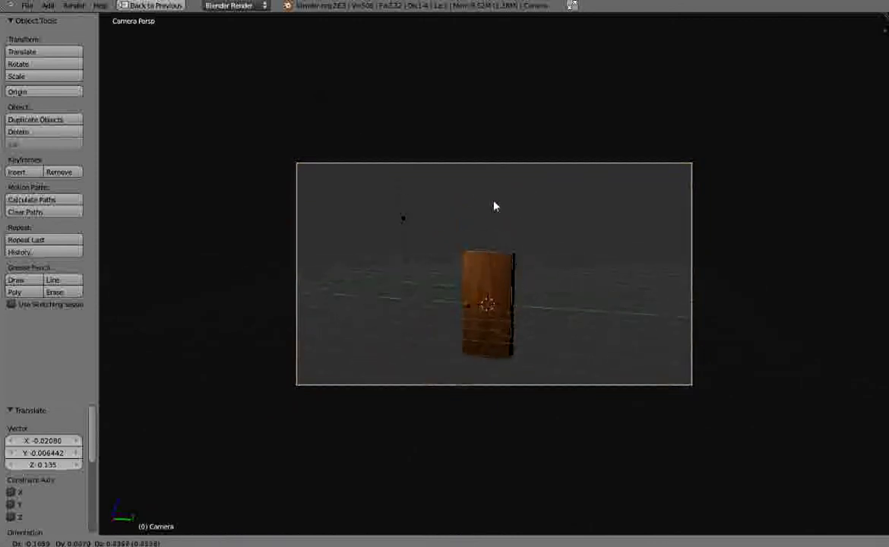
pyautogui.click(481, 157)
pyautogui.press('g')
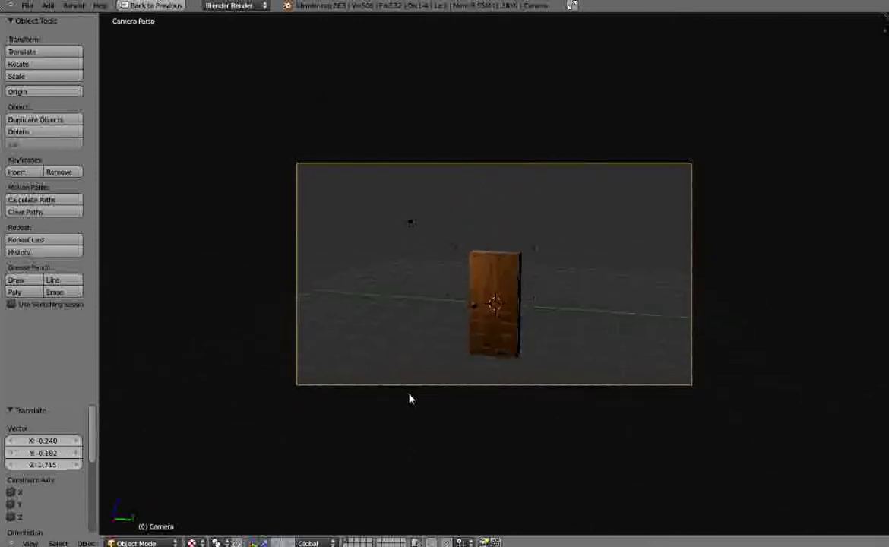
pyautogui.press('r')
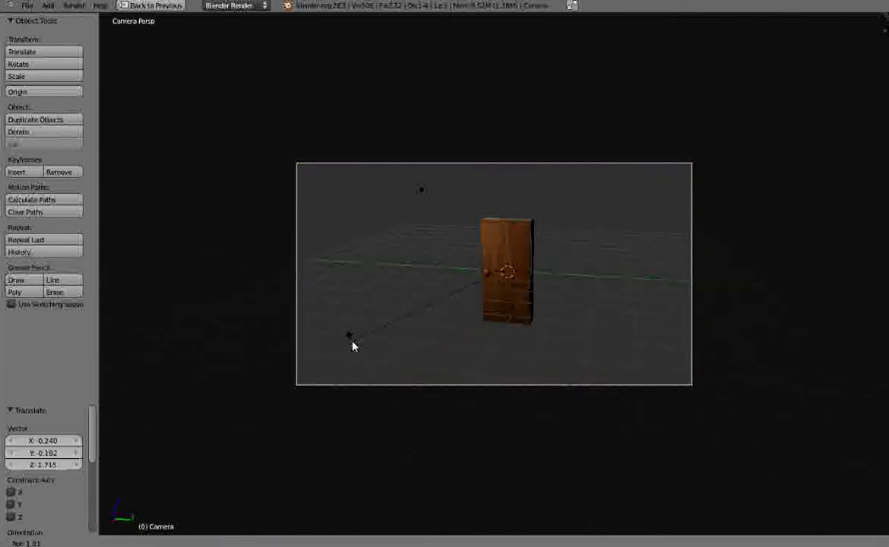
pyautogui.click(353, 348)
pyautogui.press('a')
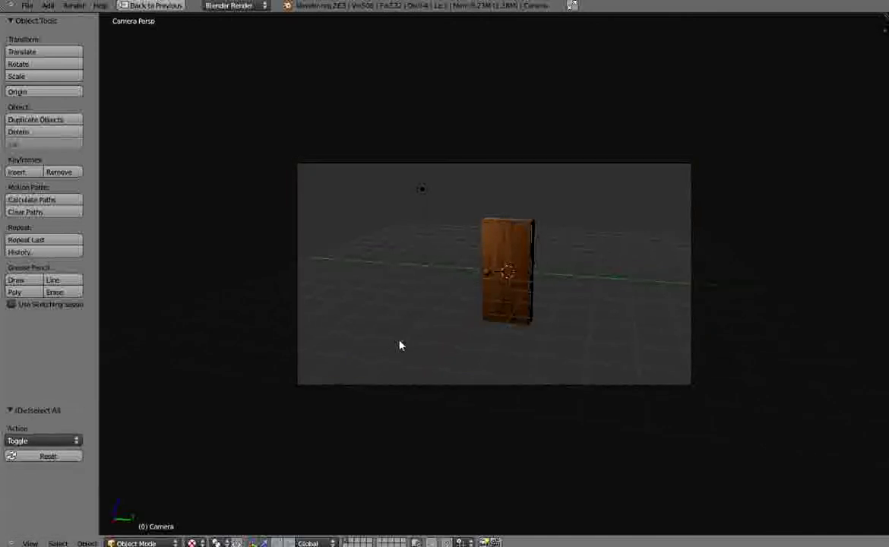
# Step: Examine the wood-textured door up close and from farther away, outside the camera view
pyautogui.scroll(3, 399, 345)
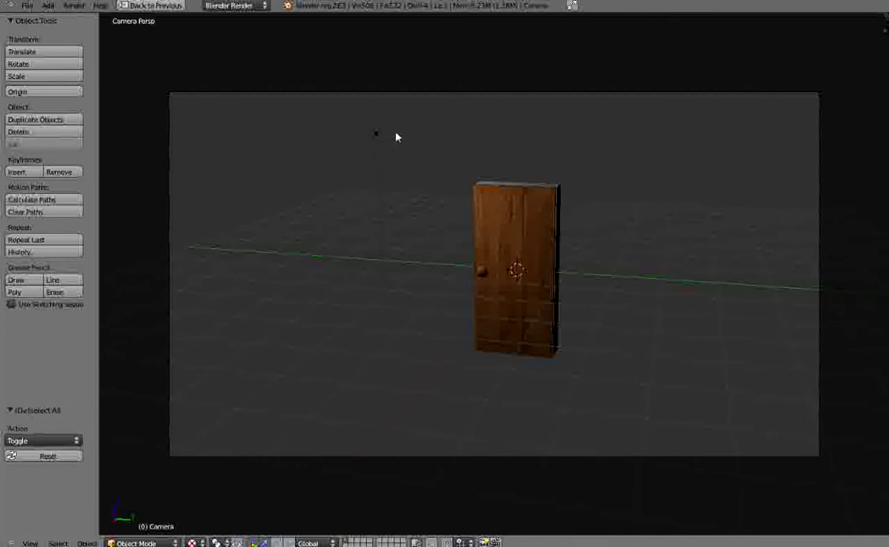
pyautogui.press('KP_0')
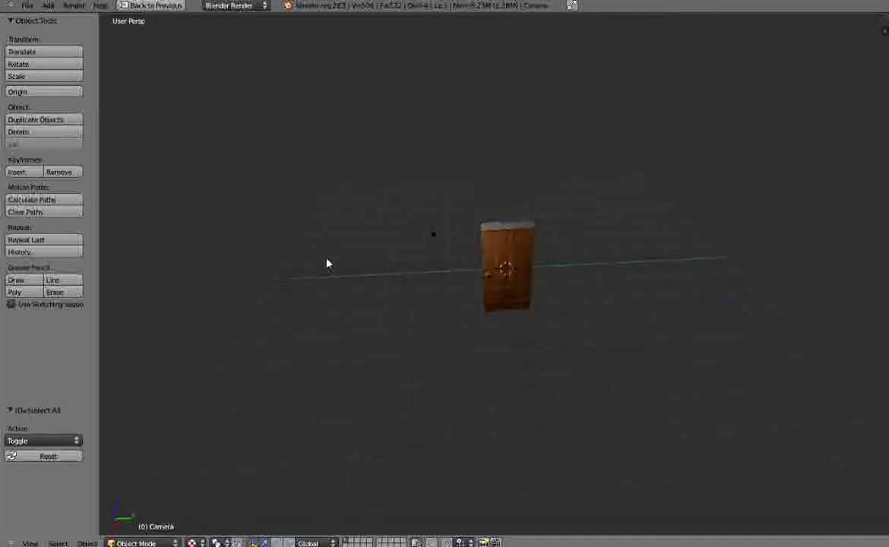
pyautogui.rightClick(507, 265)
pyautogui.scroll(4, 506, 264)
pyautogui.scroll(-3, 506, 264)
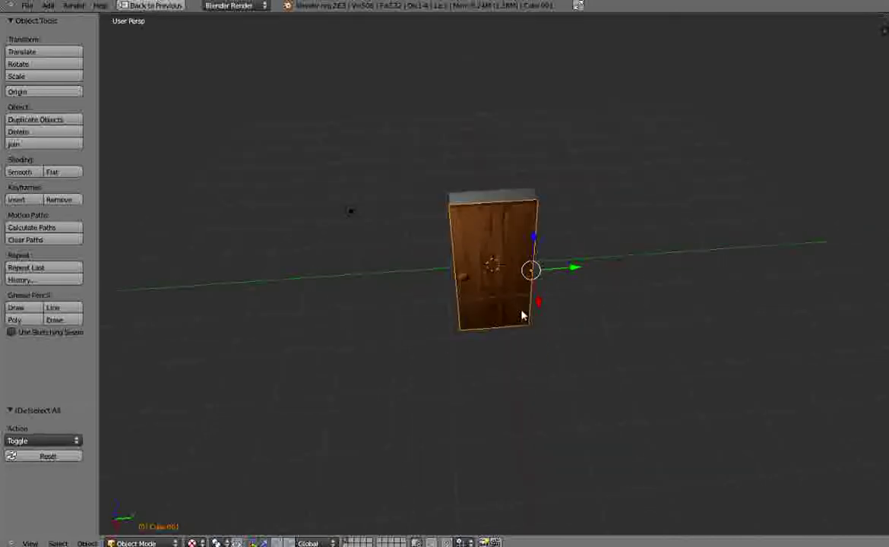
pyautogui.moveTo(522, 311); pyautogui.dragTo(497, 304, button='middle')
pyautogui.scroll(5, 476, 311)
pyautogui.scroll(-5, 471, 280)
pyautogui.press('a')
pyautogui.scroll(4, 643, 309)
pyautogui.scroll(4, 621, 262)
pyautogui.scroll(-4, 623, 263)
pyautogui.scroll(-3, 625, 264)
pyautogui.scroll(-7, 435, 299)
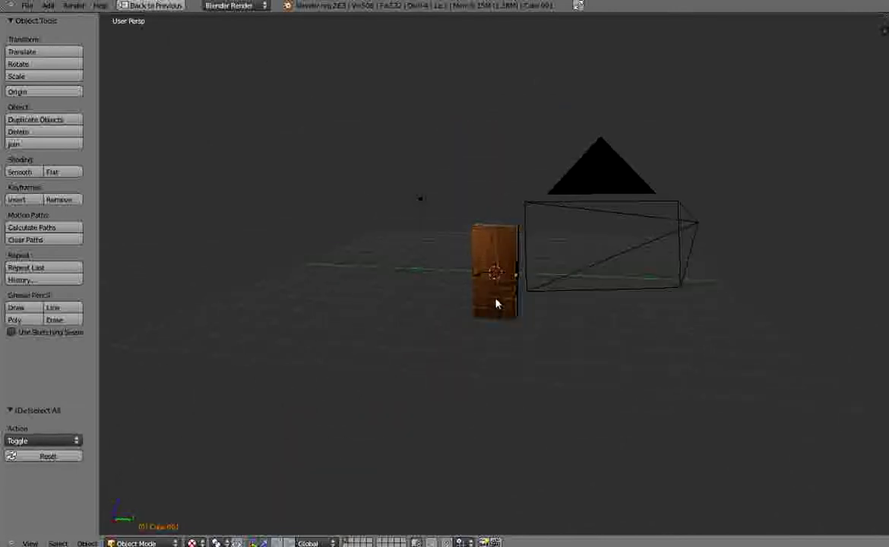
# Step: Look through the selected camera and re-aim it in fly mode to bring the door nearer the middle of the frame
pyautogui.rightClick(579, 270)
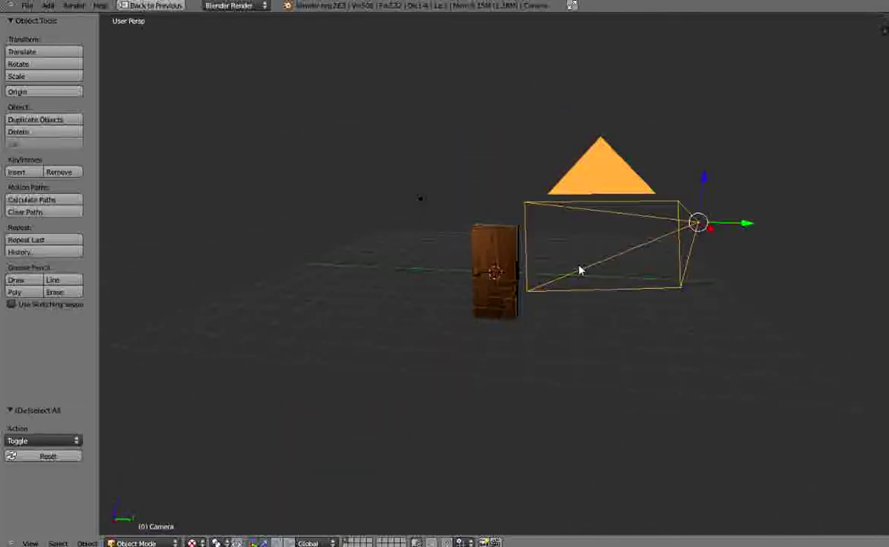
pyautogui.press('KP_0')
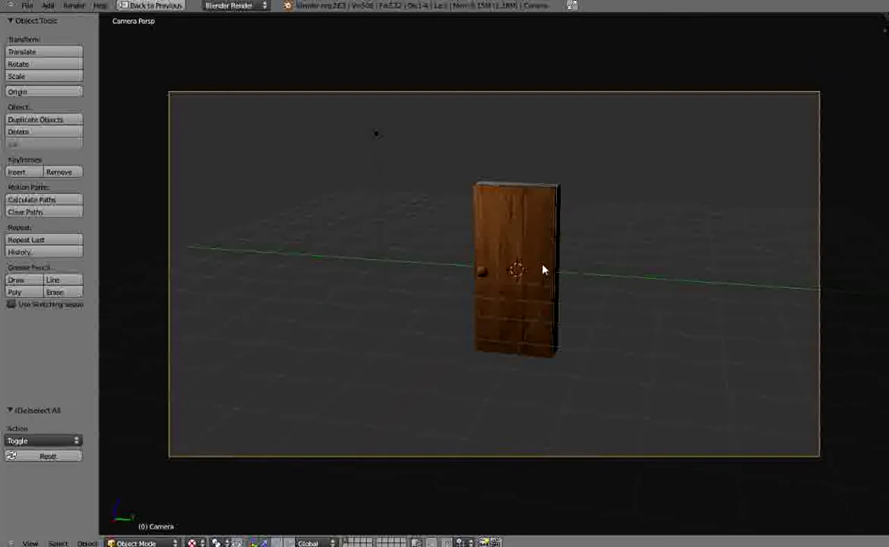
pyautogui.hotkey('shift', 'f')
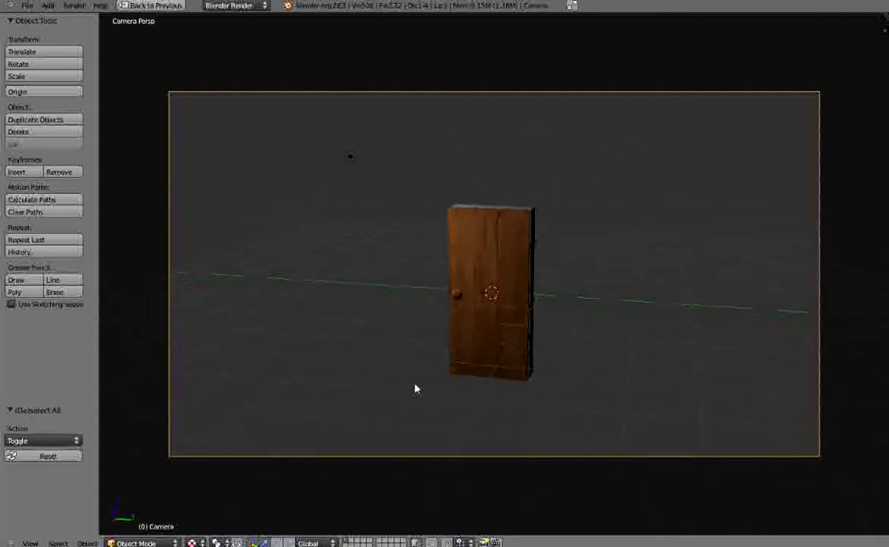
pyautogui.click(548, 307)
# Step: Select the door together with its frame and raise both along Z until their base meets the grid floor
pyautogui.rightClick(529, 289)
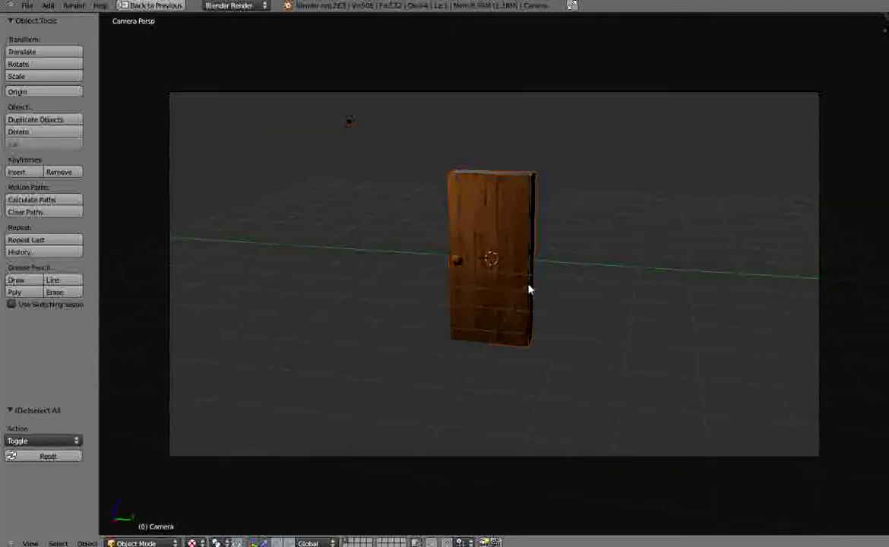
pyautogui.rightClick(481, 267)
pyautogui.rightClick(531, 179)
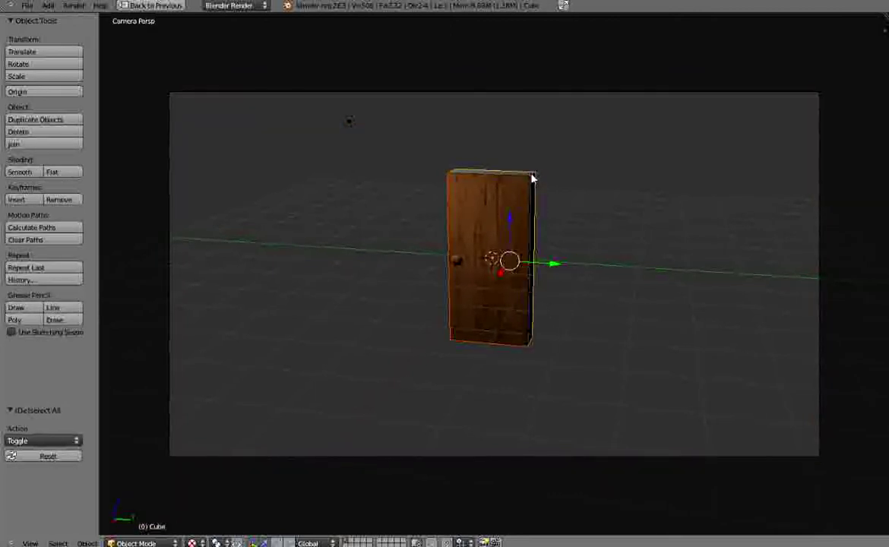
pyautogui.moveTo(509, 232); pyautogui.dragTo(530, 139)
pyautogui.press('a')
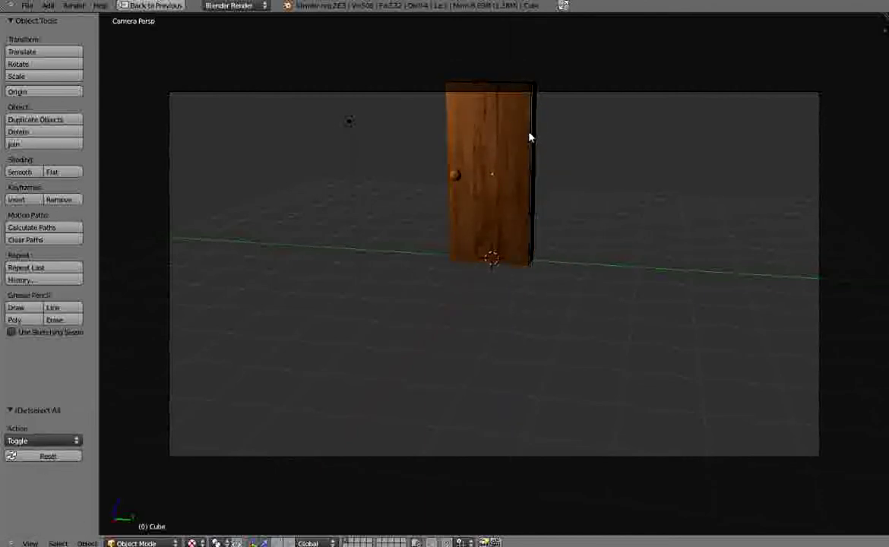
# Step: Add a plane as the floor under the door and scale it up by about 7.948
pyautogui.hotkey('shift', 'a')
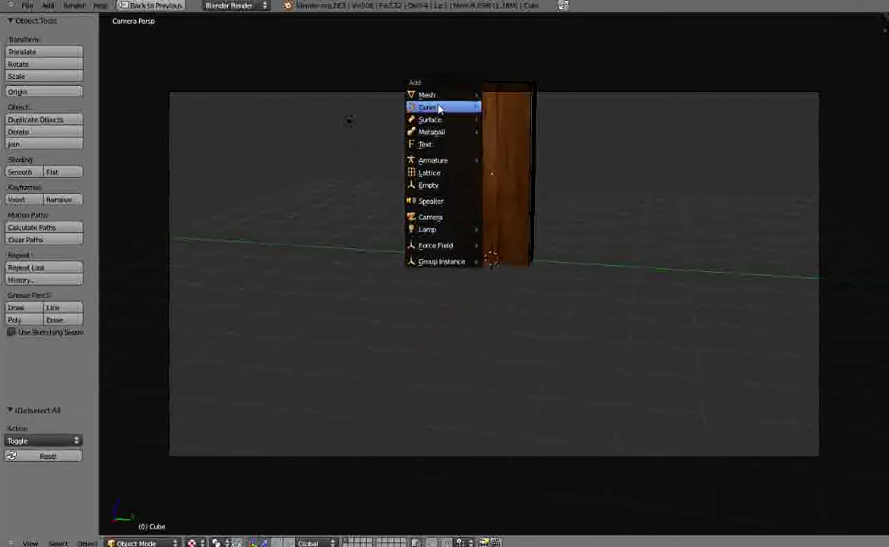
pyautogui.moveTo(431, 97)
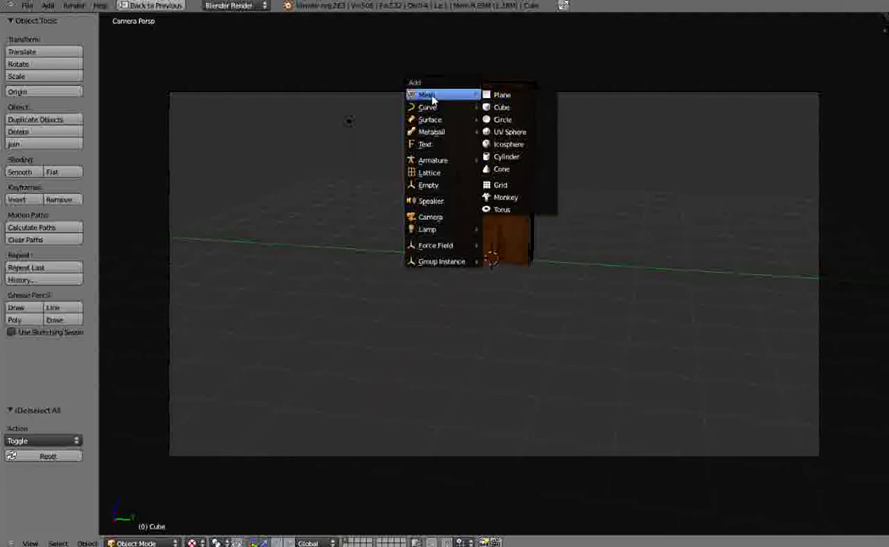
pyautogui.click(531, 97)
pyautogui.press('s')
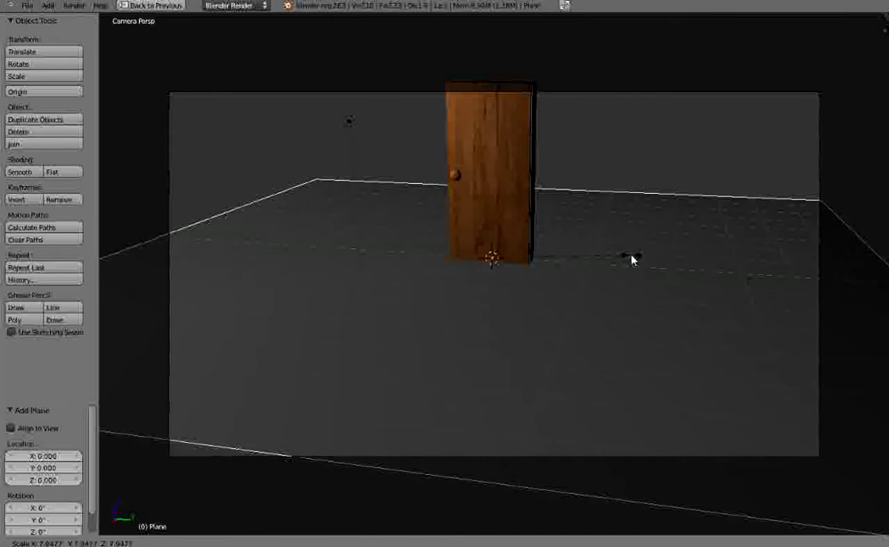
pyautogui.click(631, 259)
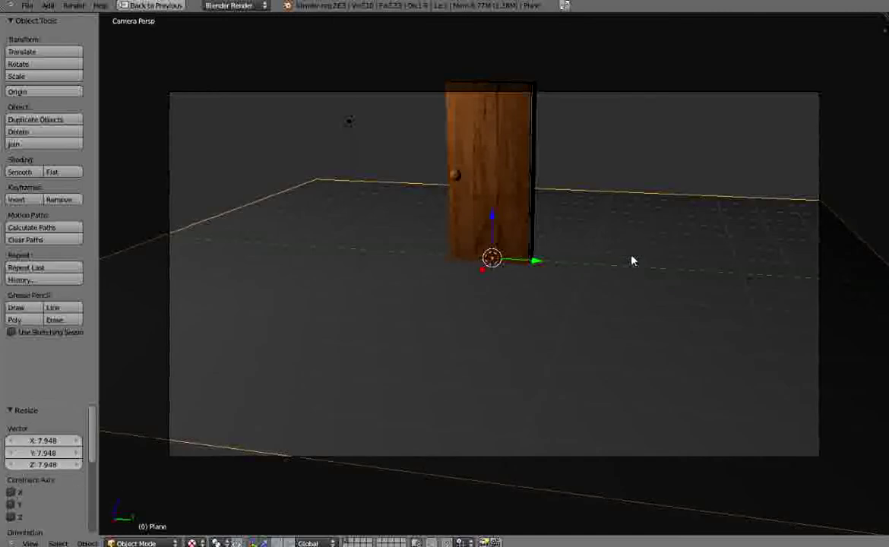
pyautogui.press('a')
# Step: Move the camera upward so the whole raised door fits inside its frame, and deselect it
pyautogui.rightClick(553, 104)
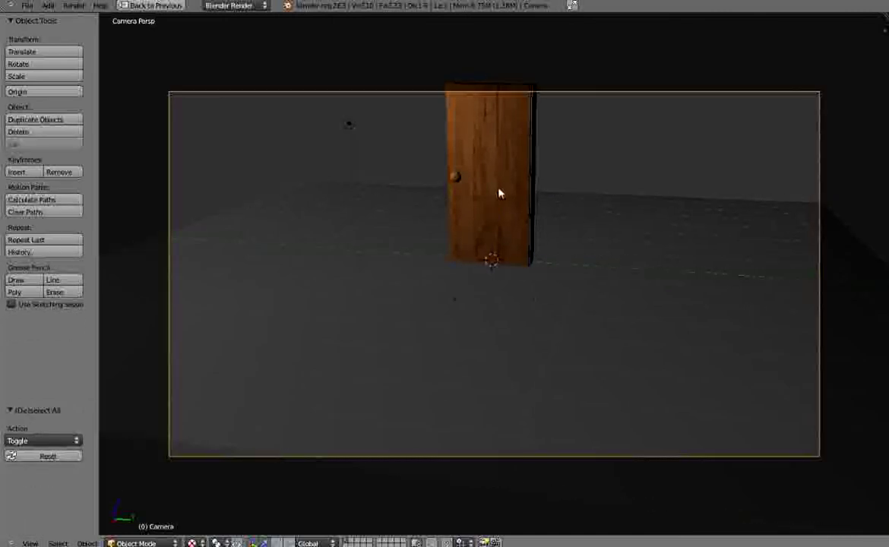
pyautogui.press('g')
pyautogui.click(490, 228)
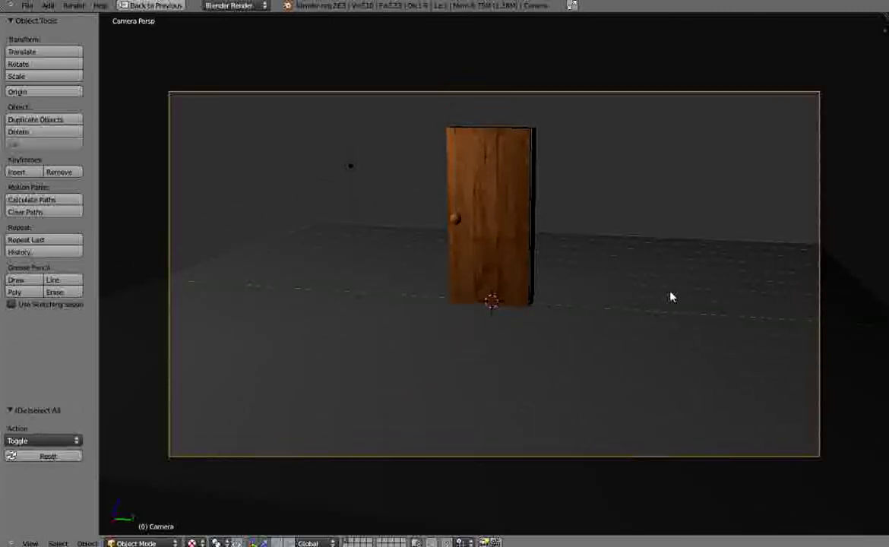
pyautogui.press('a')
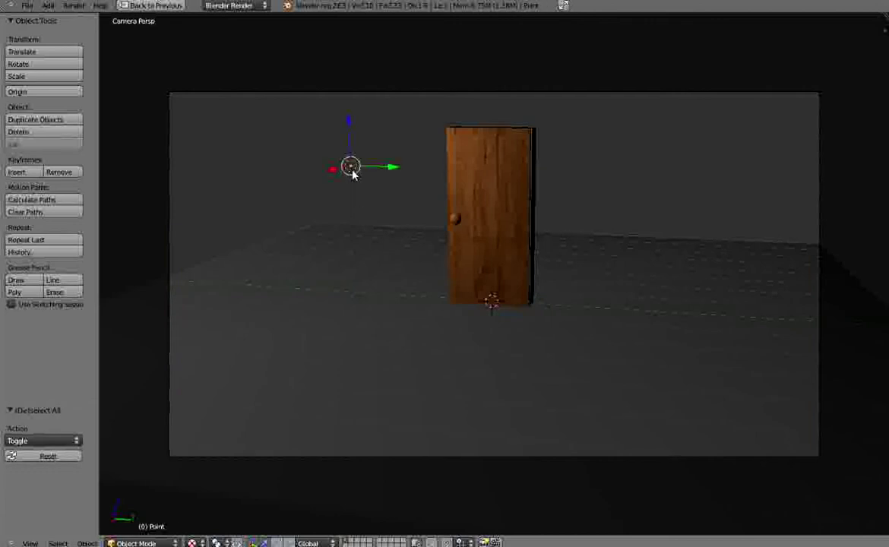
# Step: Render the camera view with the new floor plane and return to the scene
pyautogui.hotkey('ctrl', 'Up')
pyautogui.press('a')
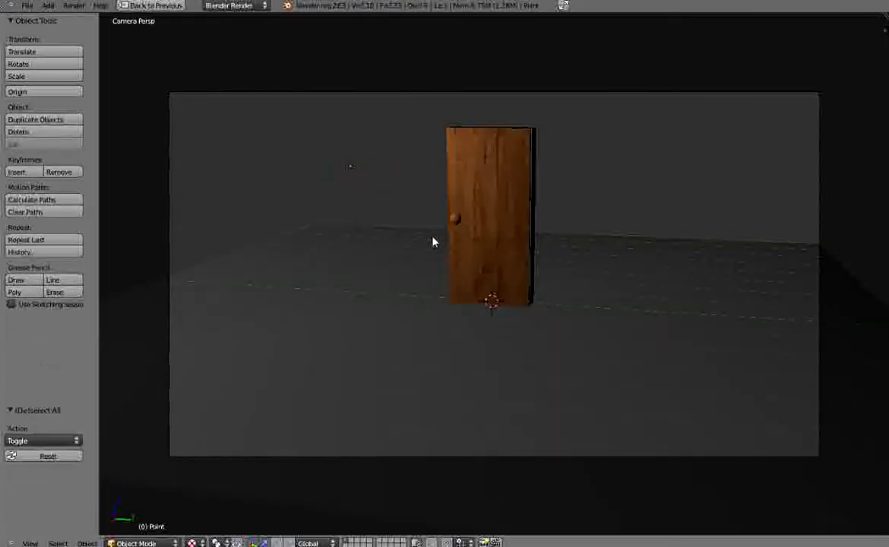
pyautogui.press('F12')
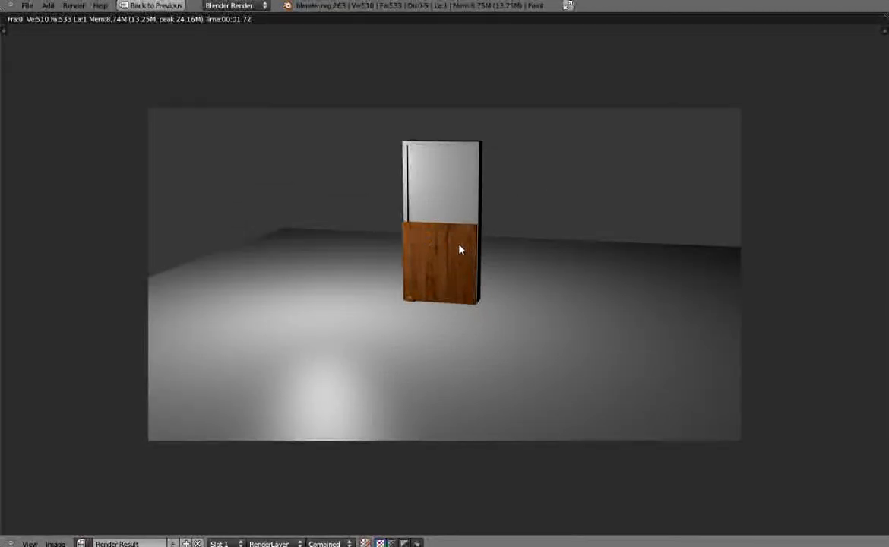
pyautogui.press('Escape')
pyautogui.hotkey('ctrl', 'Up')
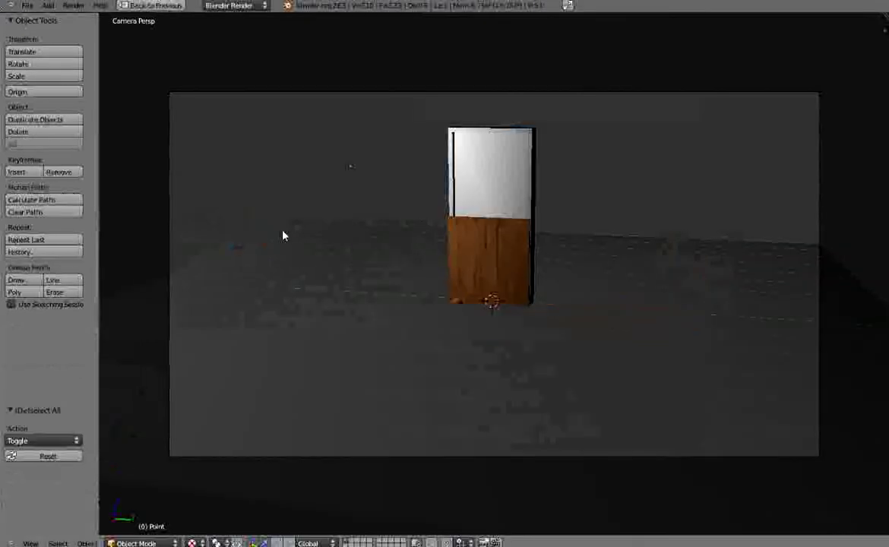
# Step: Try to move the door about 1.796 units up along Z, back into its frame
pyautogui.rightClick(455, 279)
pyautogui.press('g')
pyautogui.press('z')
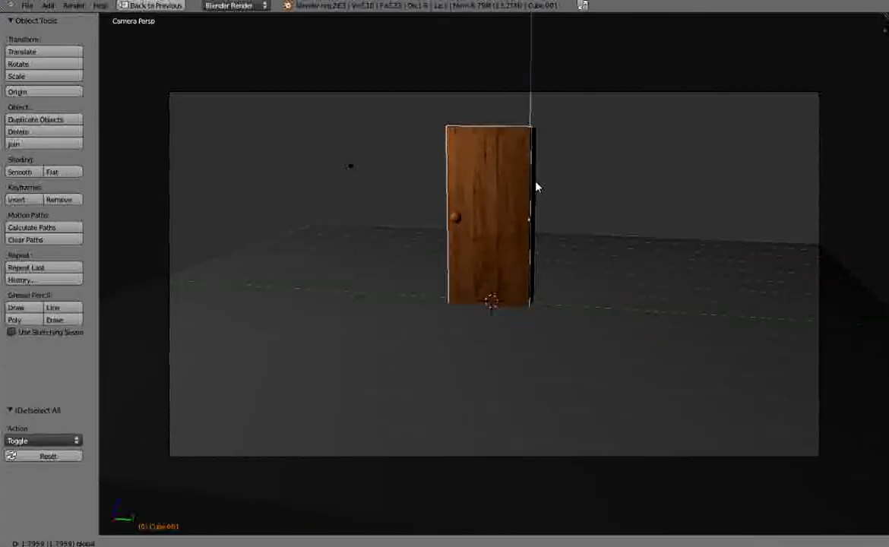
pyautogui.click(536, 185)
pyautogui.hotkey('ctrl', 'Up')
# Step: At frame 0 of the timeline, raise the door along Z into its frame and insert a keyframe for it
pyautogui.moveTo(243, 496); pyautogui.dragTo(95, 497)
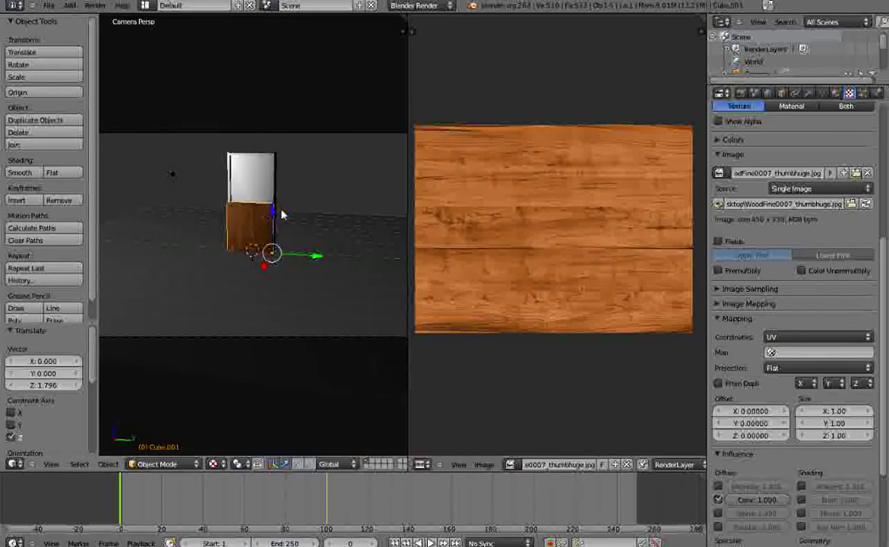
pyautogui.moveTo(274, 210); pyautogui.dragTo(292, 161)
pyautogui.press('i')
pyautogui.click(292, 160)
pyautogui.hotkey('ctrl', 'Up')
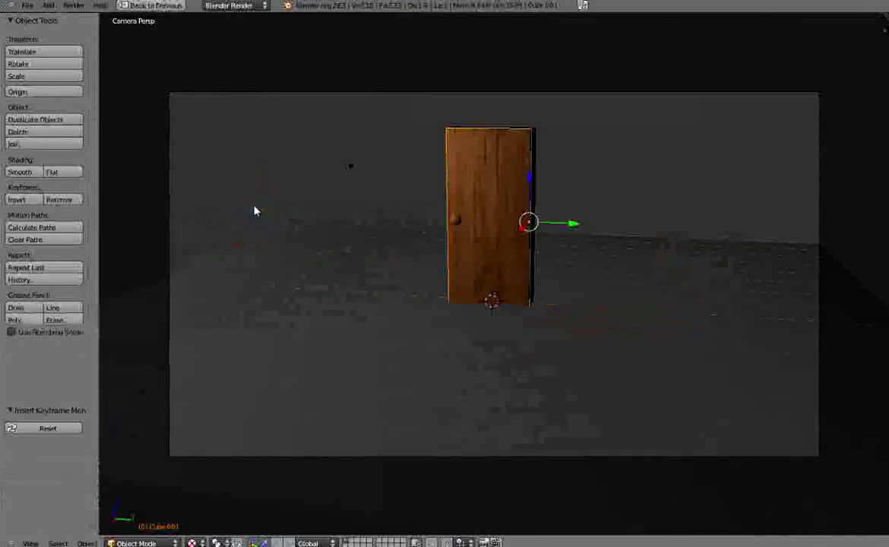
# Step: Deselect the door and render the scene again to check its keyframed position
pyautogui.press('a')
pyautogui.rightClick(466, 184)
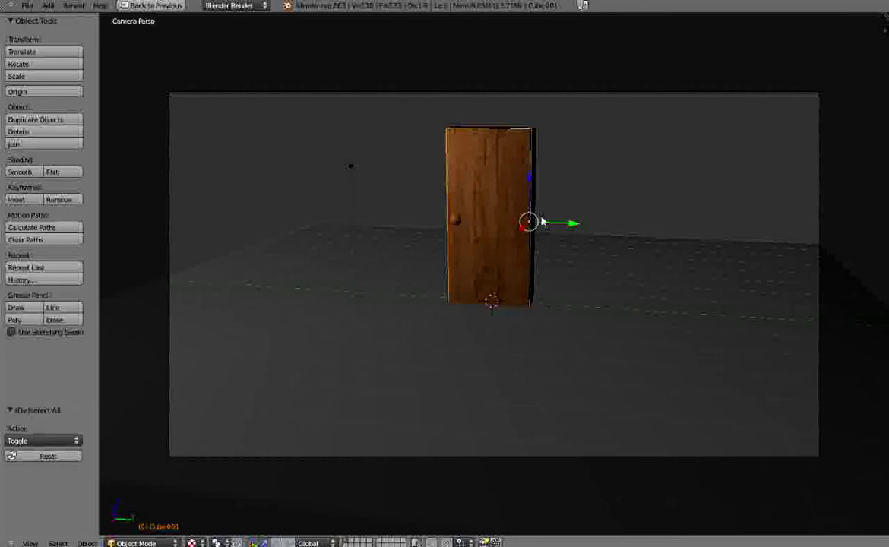
pyautogui.press('a')
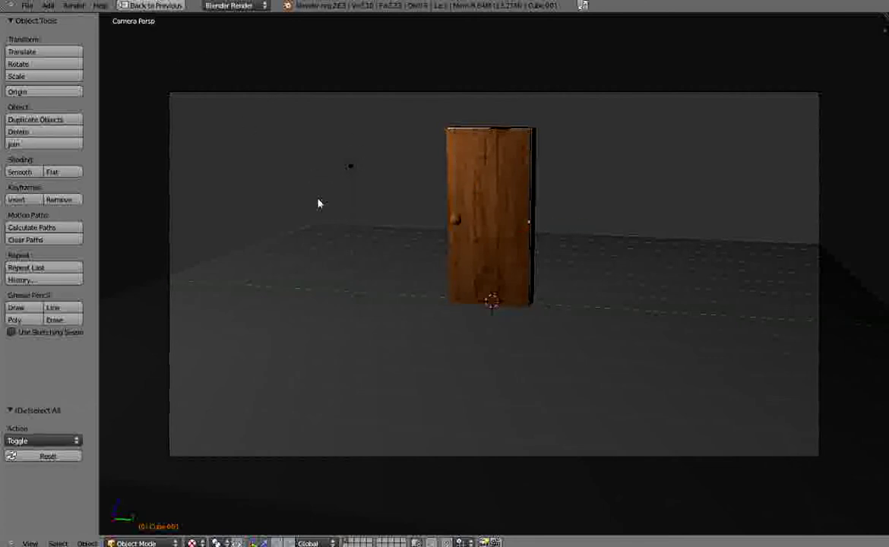
pyautogui.press('F12')
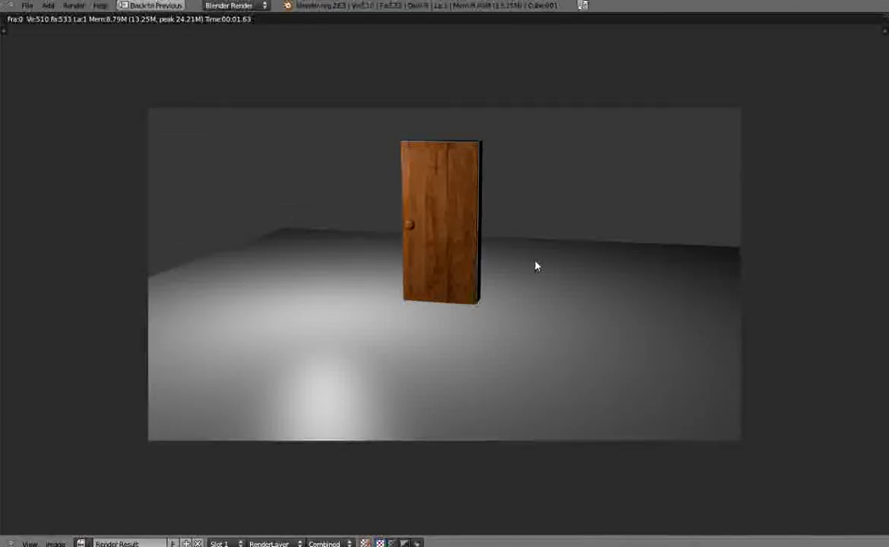
pyautogui.press('Escape')
# Step: Enable Ray Shadow on the point lamp and render the scene to view the door's shadow
pyautogui.rightClick(169, 175)
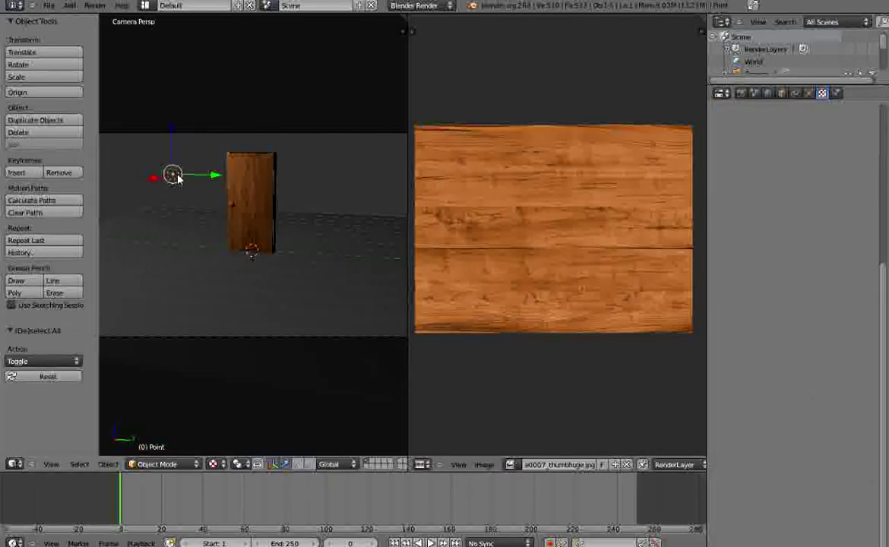
pyautogui.click(810, 93)
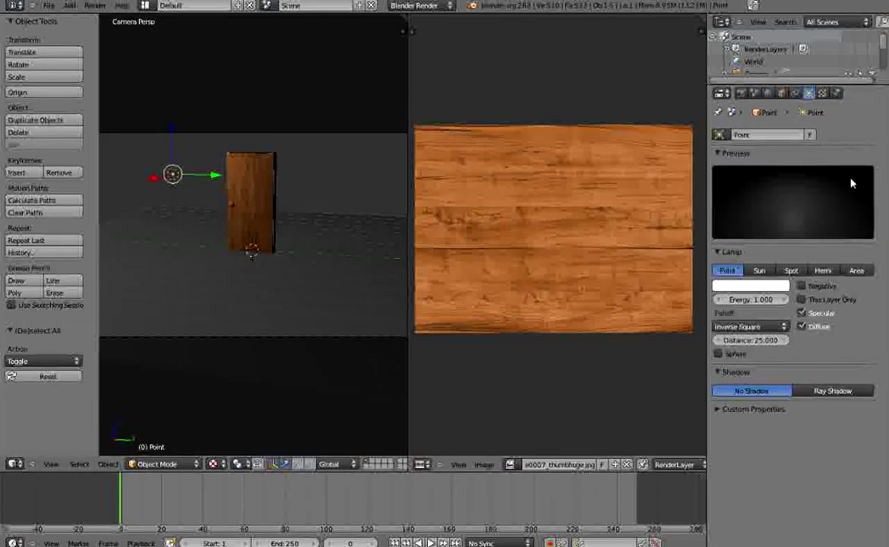
pyautogui.click(813, 391)
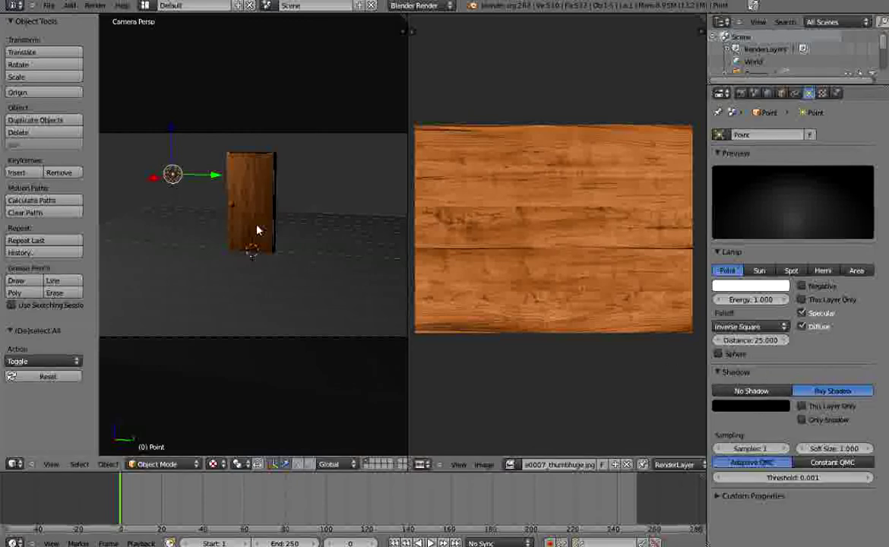
pyautogui.press('F12')
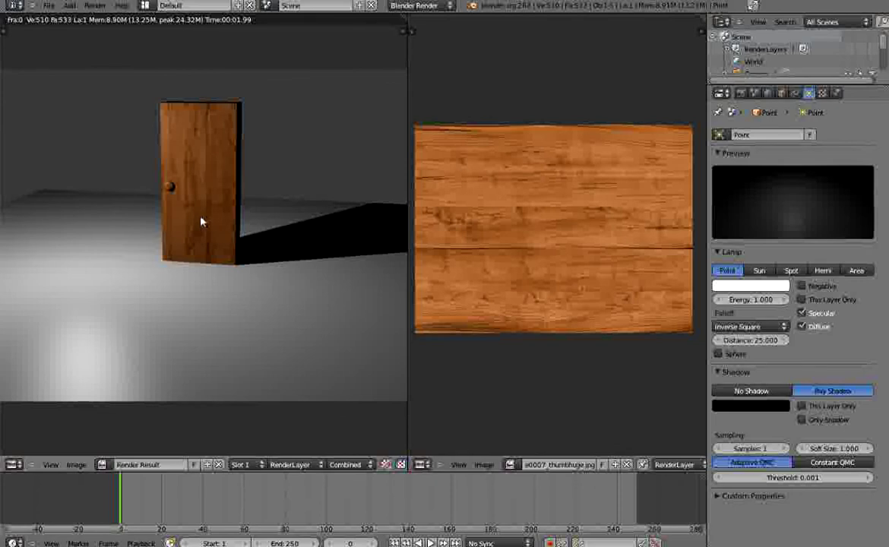
pyautogui.press('Escape')
pyautogui.hotkey('ctrl', 'Up')
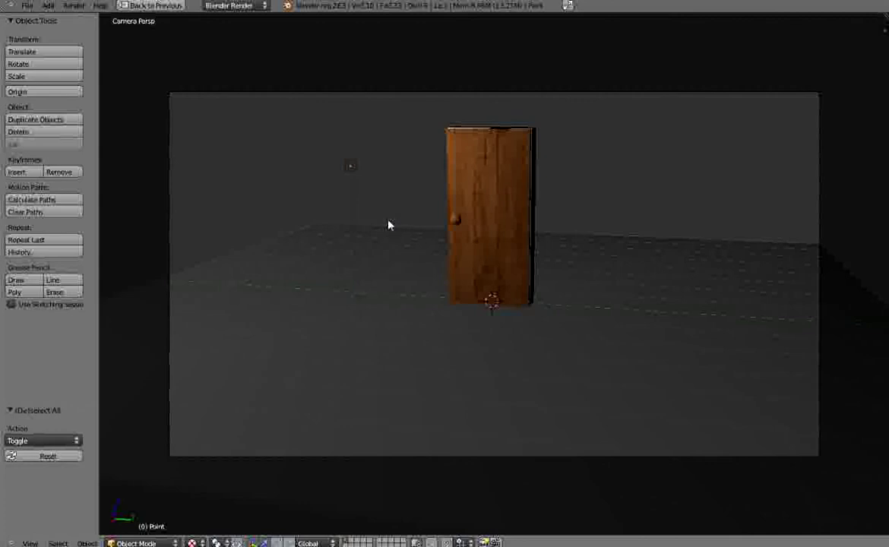
pyautogui.moveTo(381, 234); pyautogui.dragTo(495, 324, button='middle')
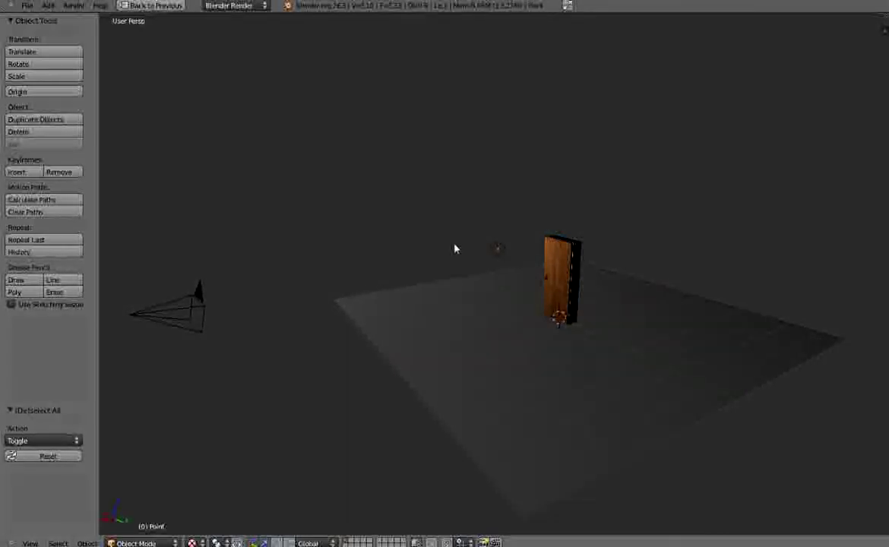
pyautogui.click(567, 6)
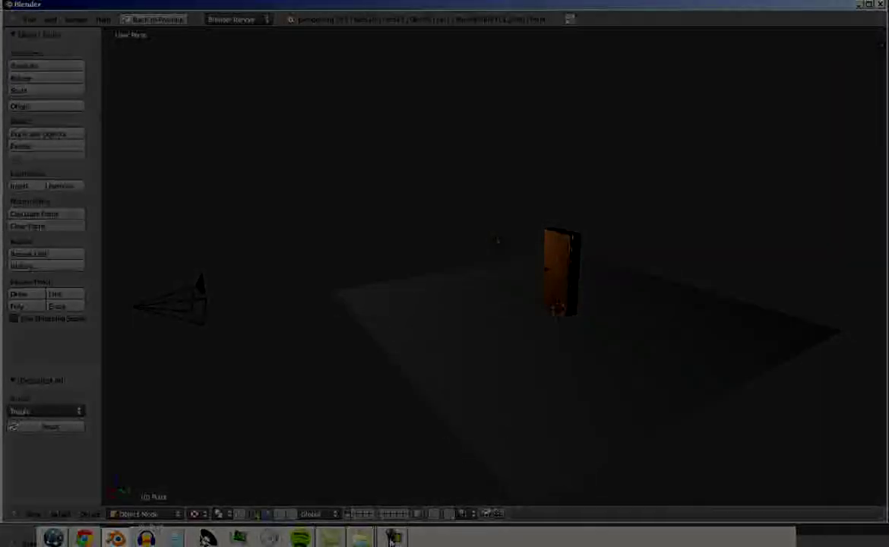